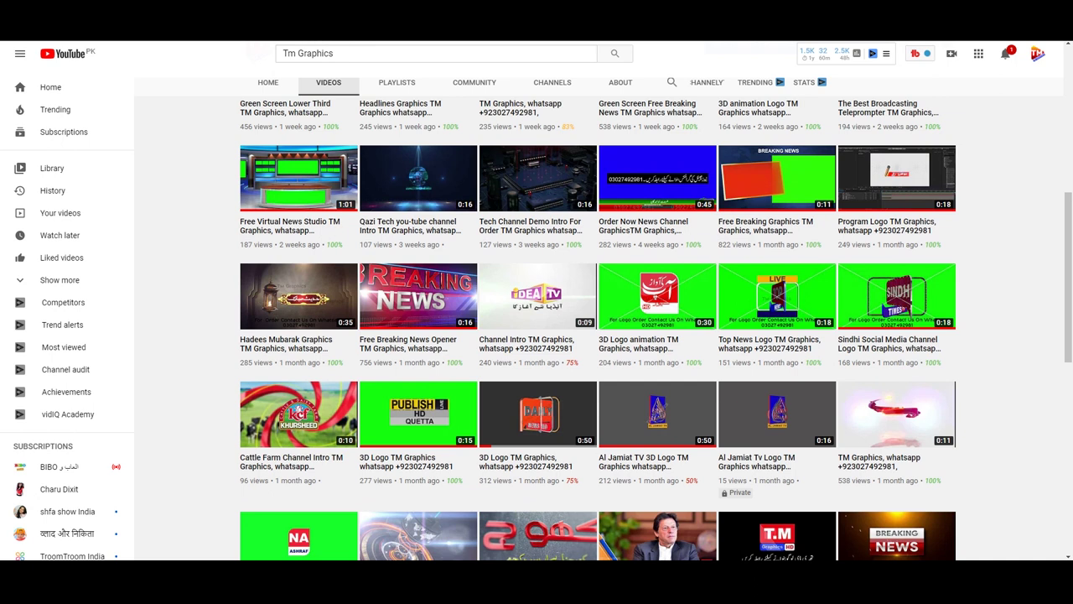
# Look through the uploaded videos on the TM Graphics channel page
pyautogui.scroll(-3, 598, 327)
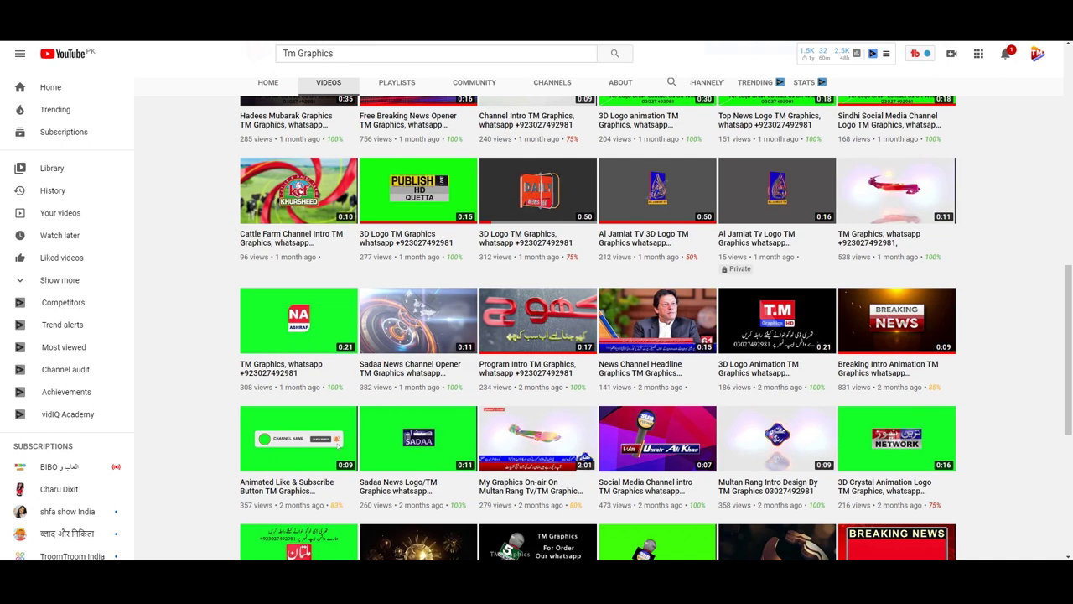
pyautogui.scroll(-5, 598, 327)
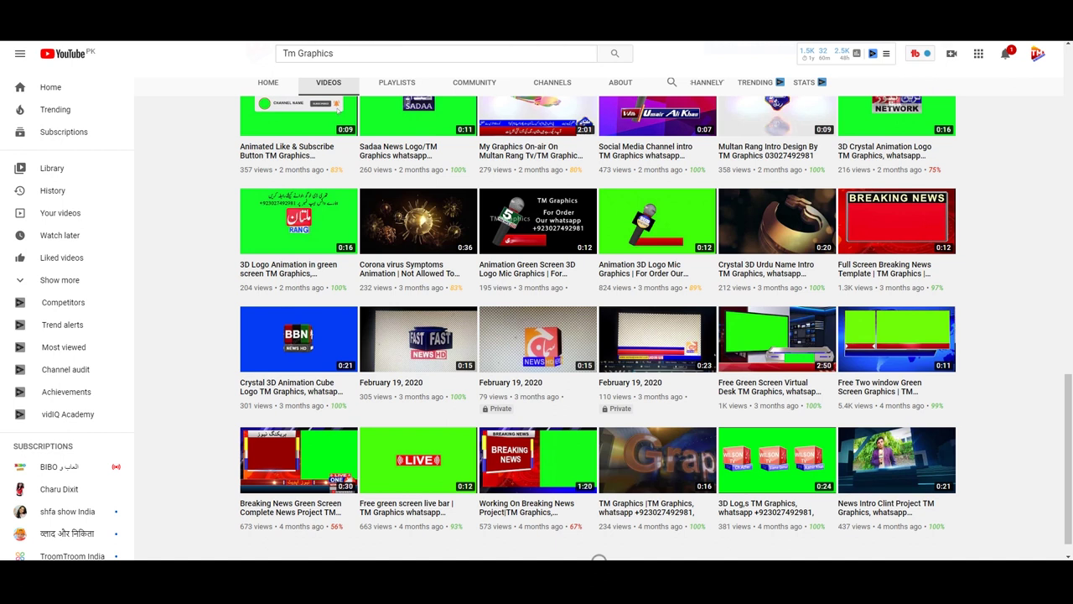
pyautogui.scroll(4, 598, 326)
pyautogui.scroll(8, 597, 327)
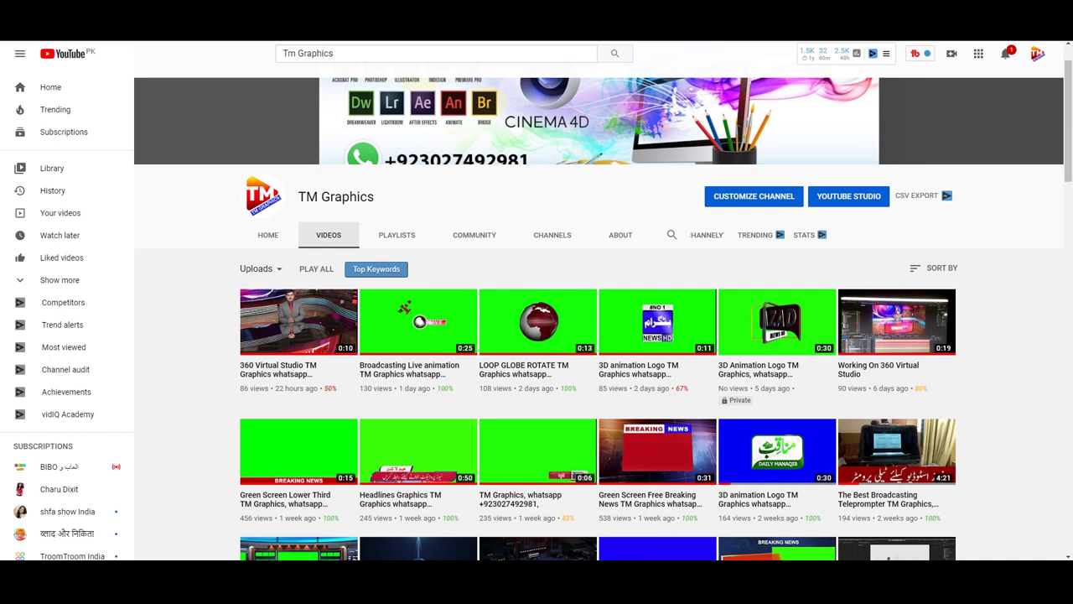
pyautogui.scroll(-3, 597, 327)
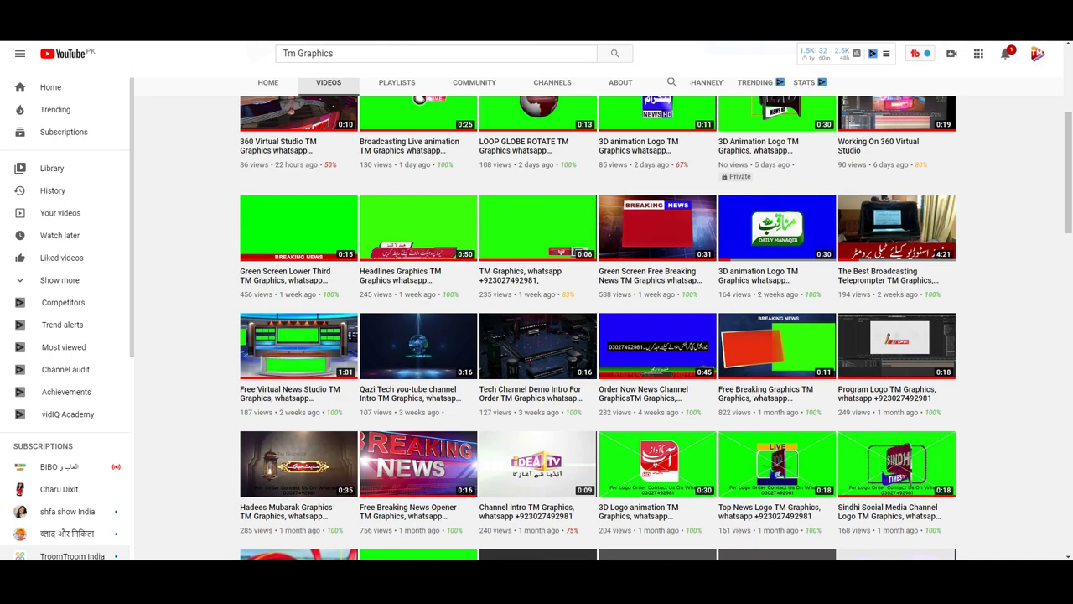
# Switch to the desktop, launch Adobe Photoshop CC 2018 and refresh the desktop
pyautogui.press('super')
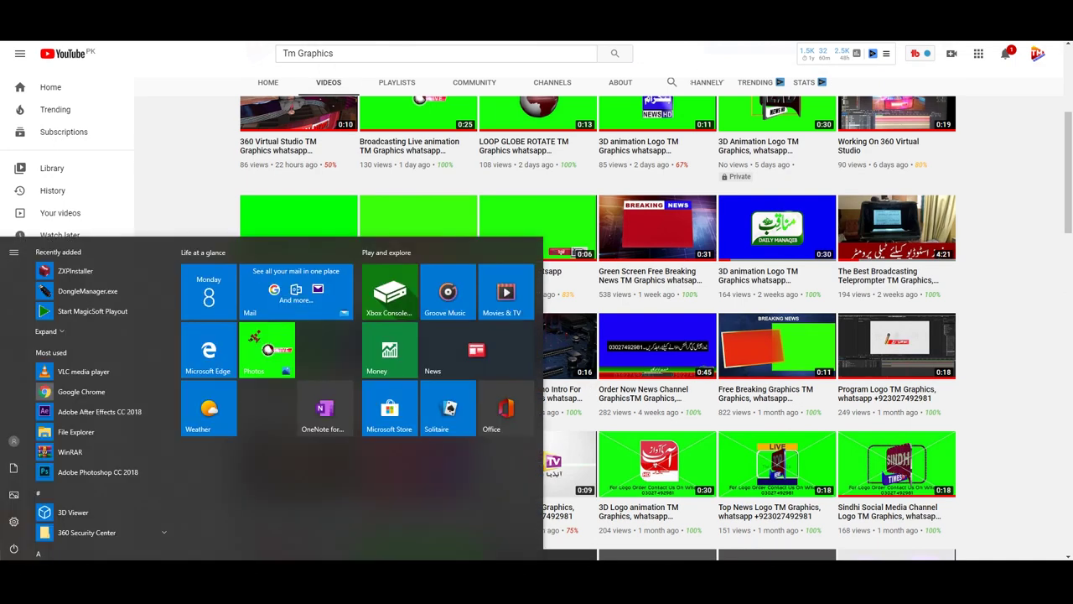
pyautogui.press('super+d')
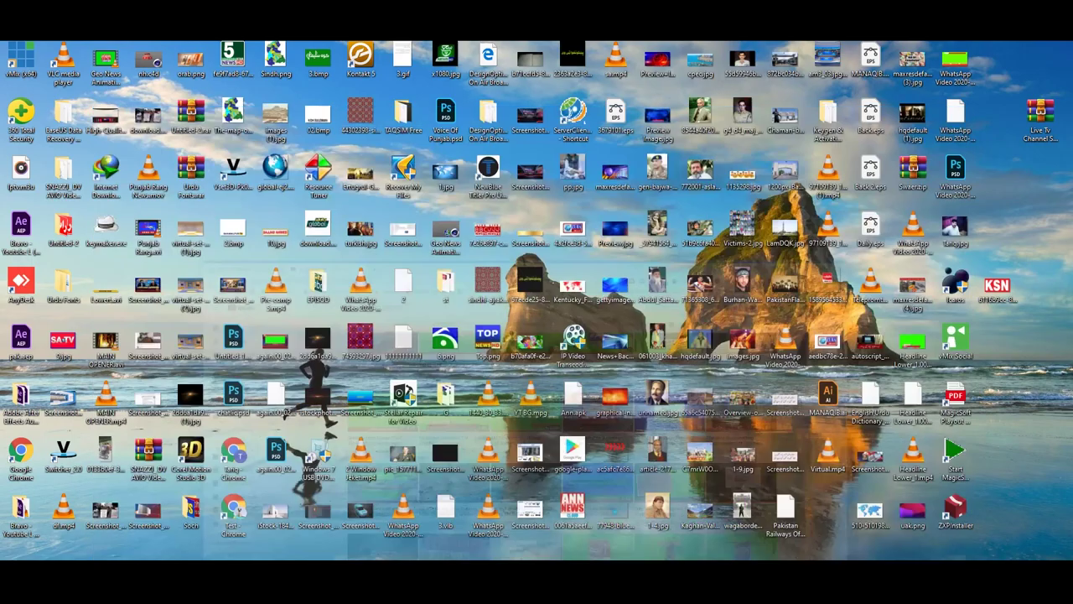
pyautogui.press('super')
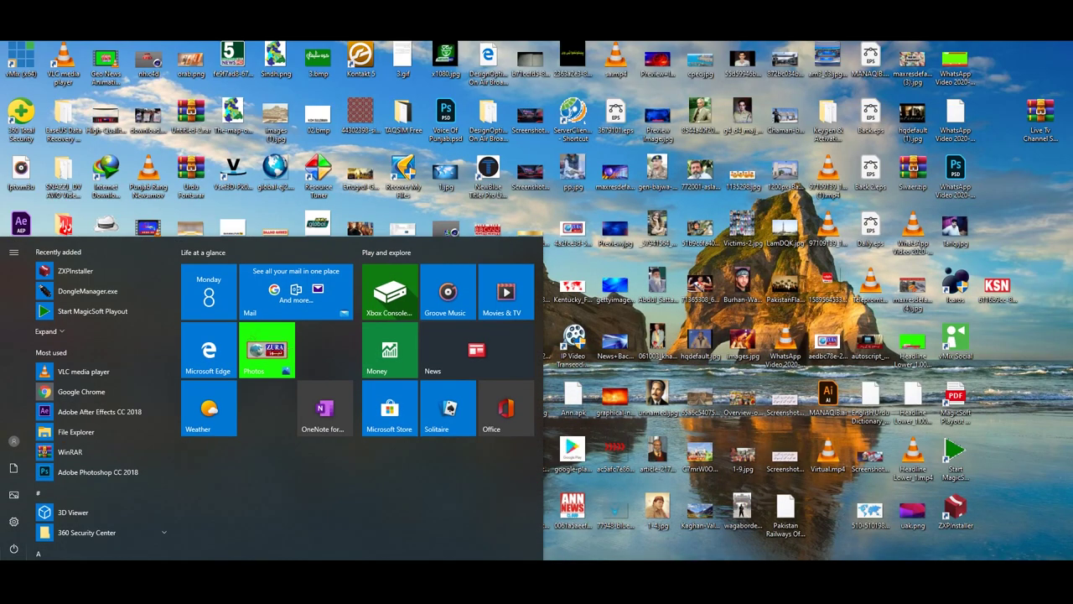
pyautogui.click(98, 472)
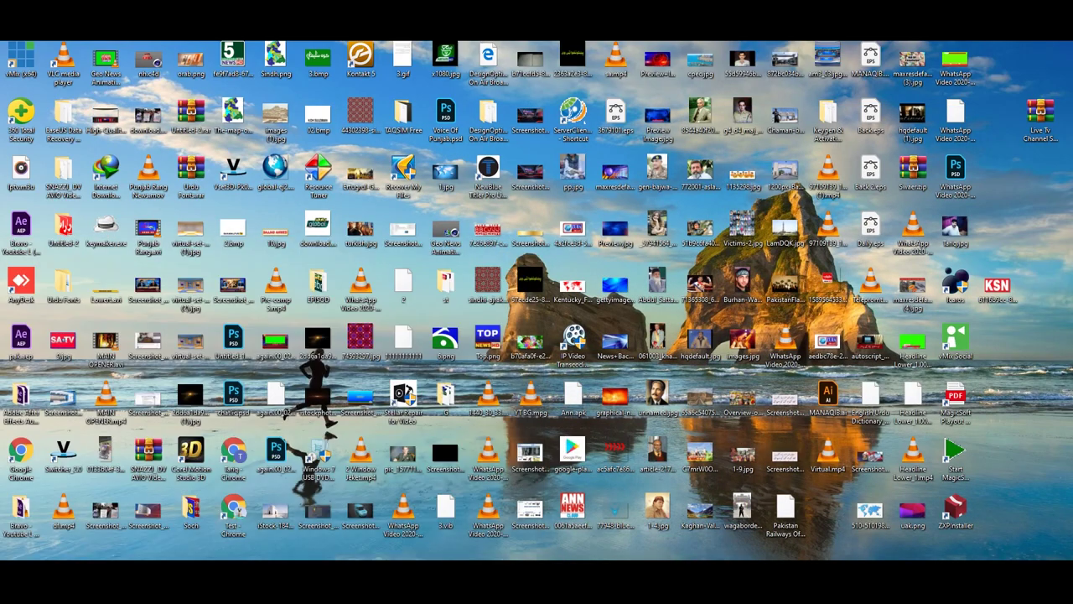
pyautogui.rightClick(1011, 361)
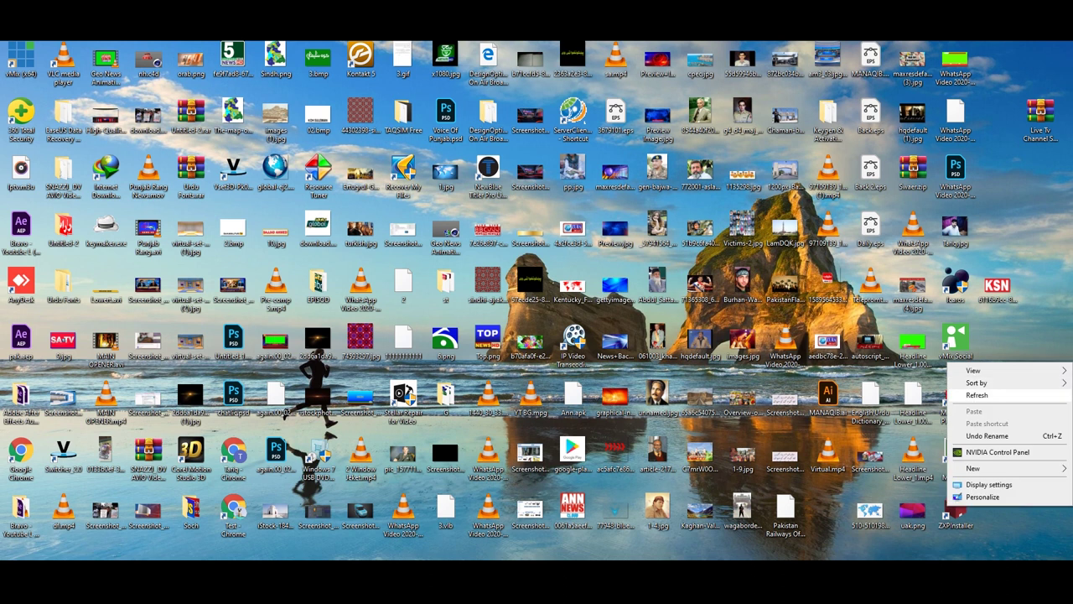
pyautogui.click(1002, 395)
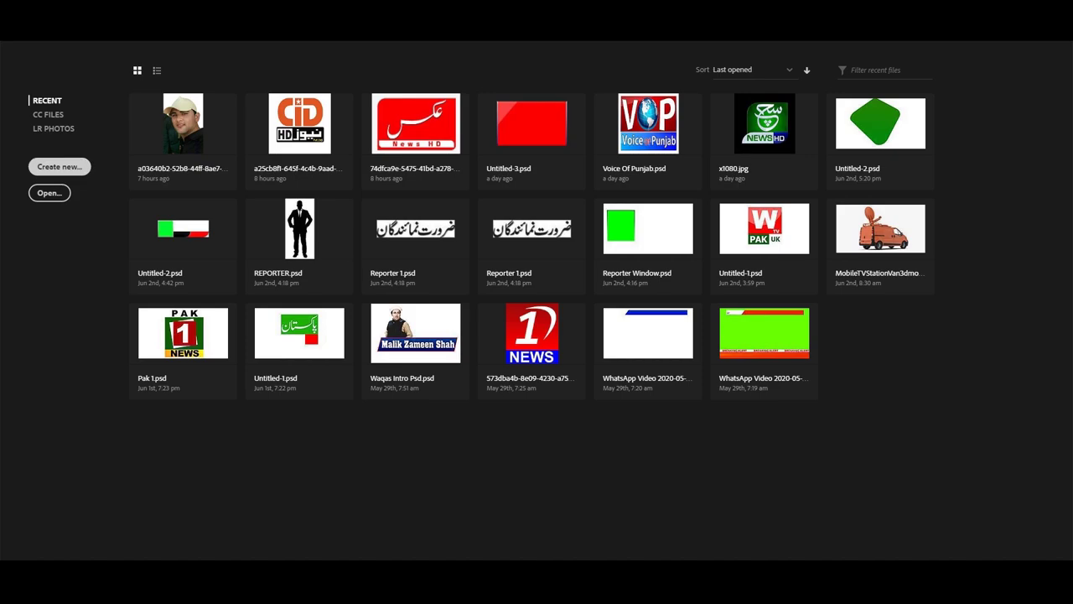
# Create a new document from the HDTV 1080p Film & Video preset at a resolution of 300 pixels/inch
pyautogui.click(59, 166)
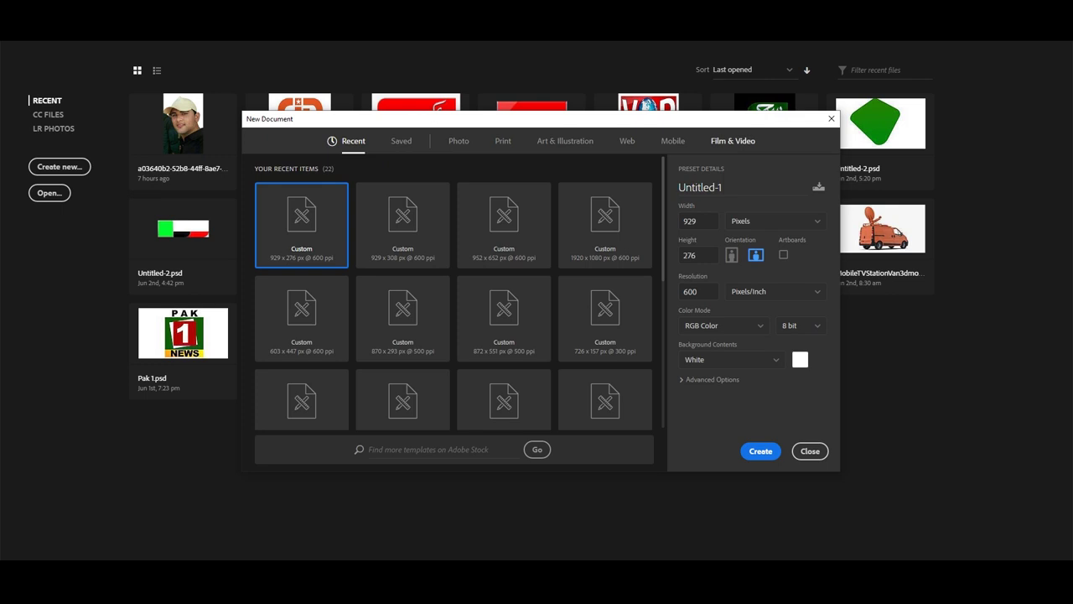
pyautogui.click(733, 140)
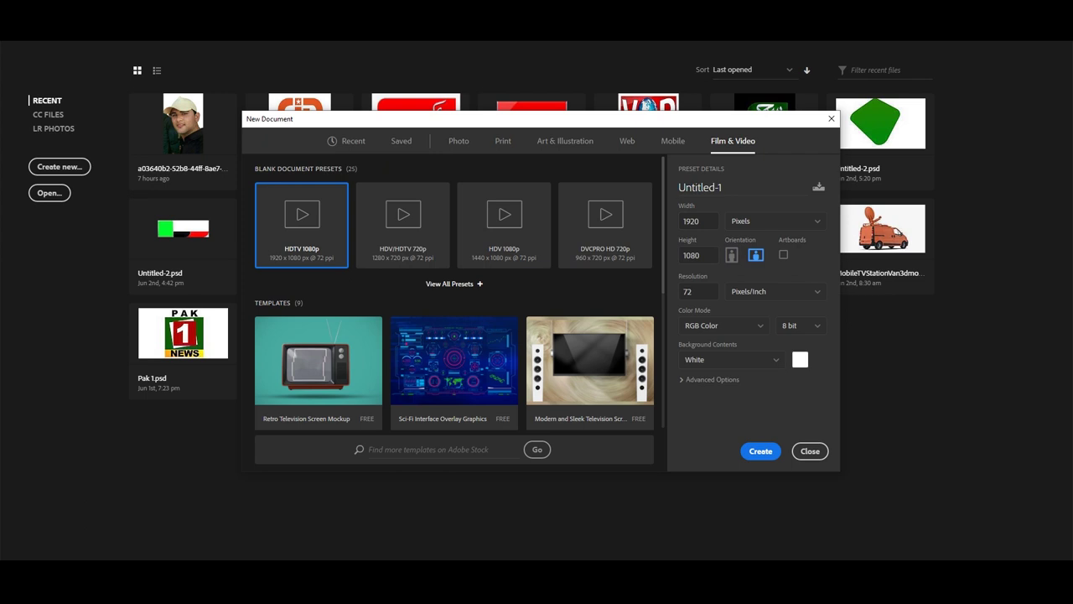
pyautogui.click(693, 254)
pyautogui.click(693, 291)
pyautogui.write('300')
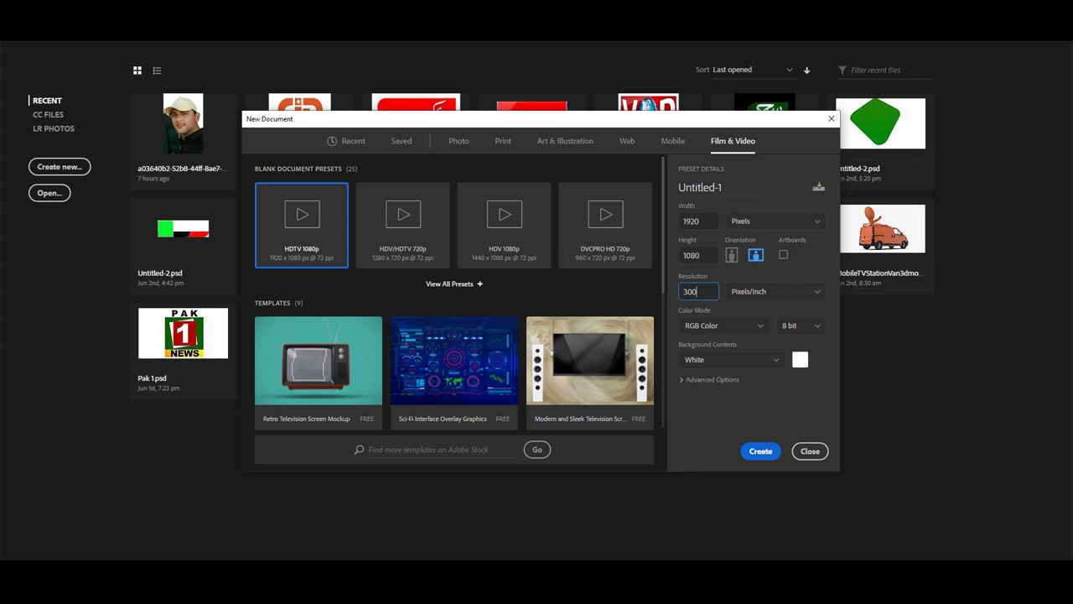
pyautogui.press('Return')
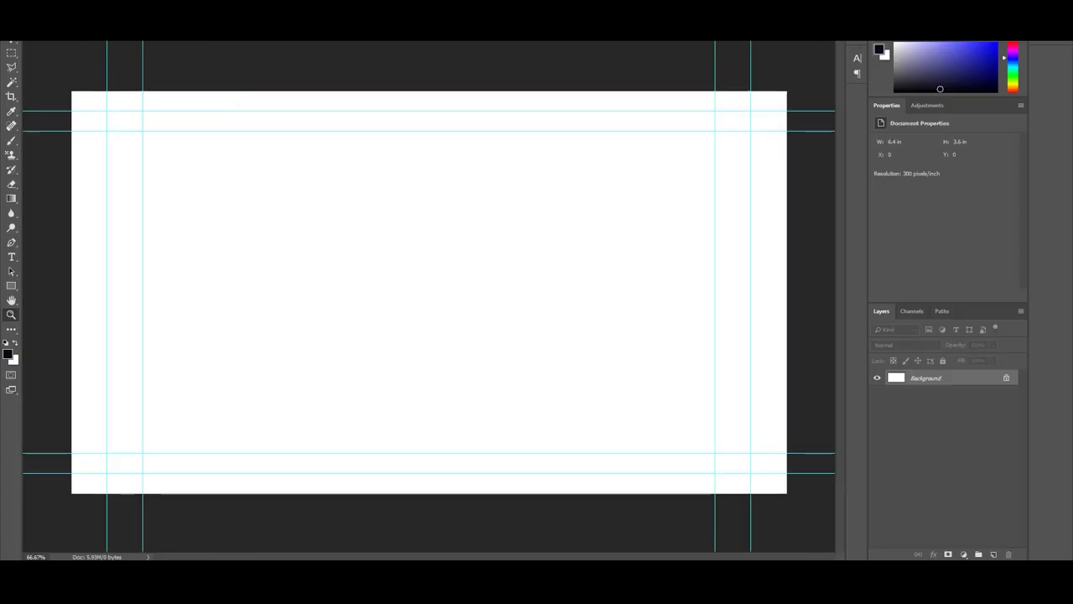
# Draw a full-width rectangle about 1934 × 123 px along the bottom edge of the canvas
pyautogui.press('m')
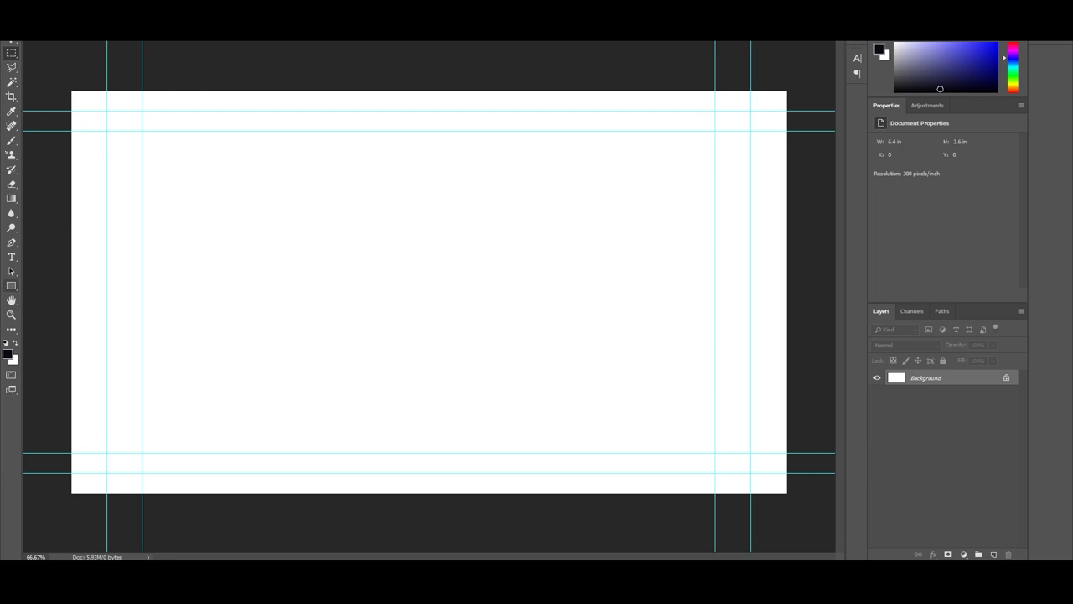
pyautogui.press('u')
pyautogui.moveTo(71, 442); pyautogui.dragTo(143, 473)
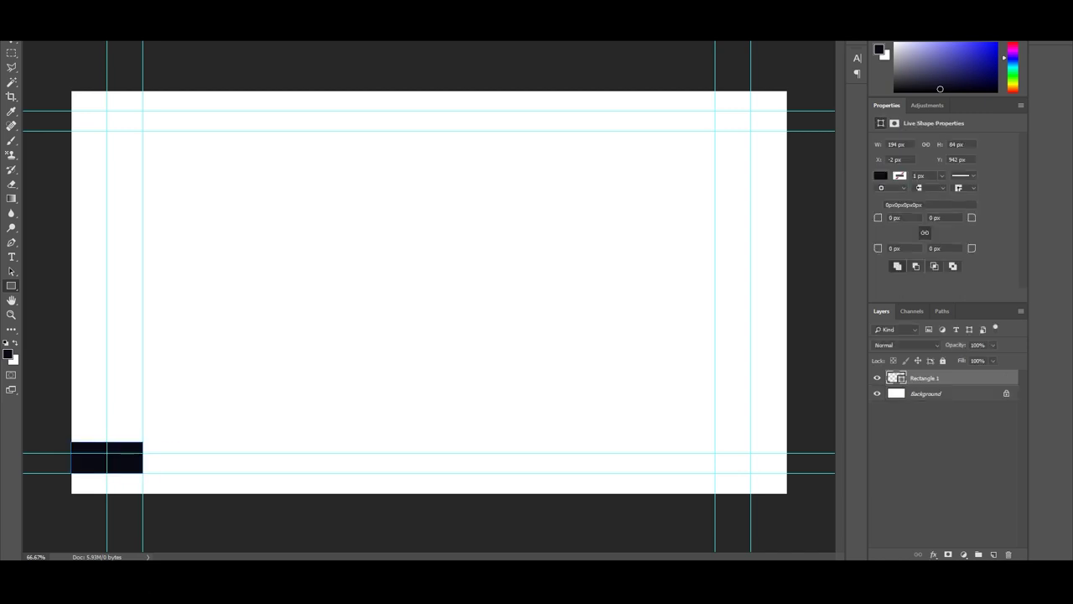
pyautogui.hotkey('ctrl', 'z')
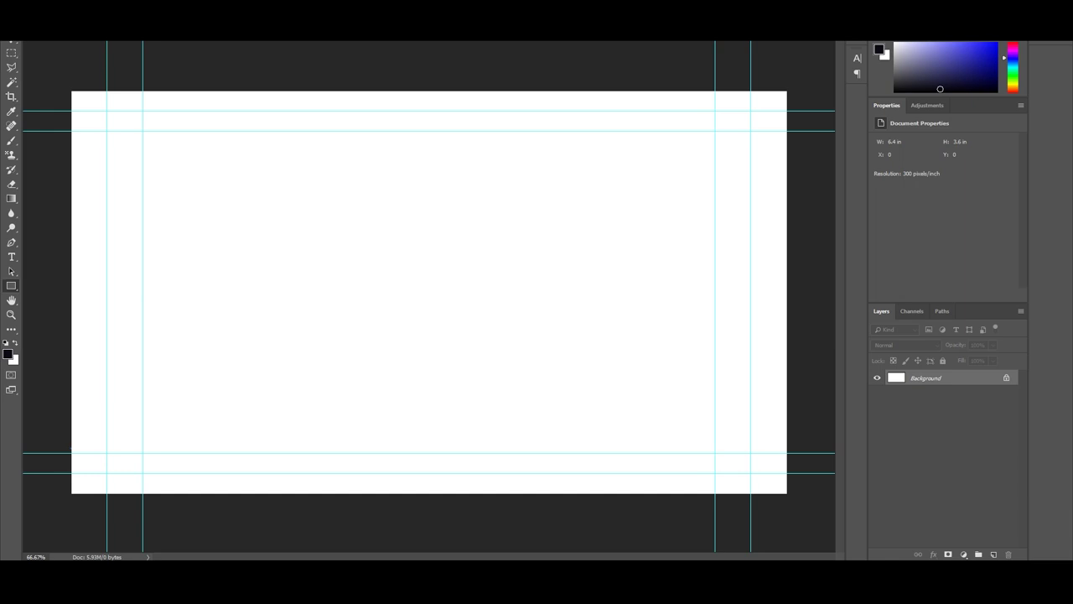
pyautogui.moveTo(71, 448); pyautogui.dragTo(788, 493)
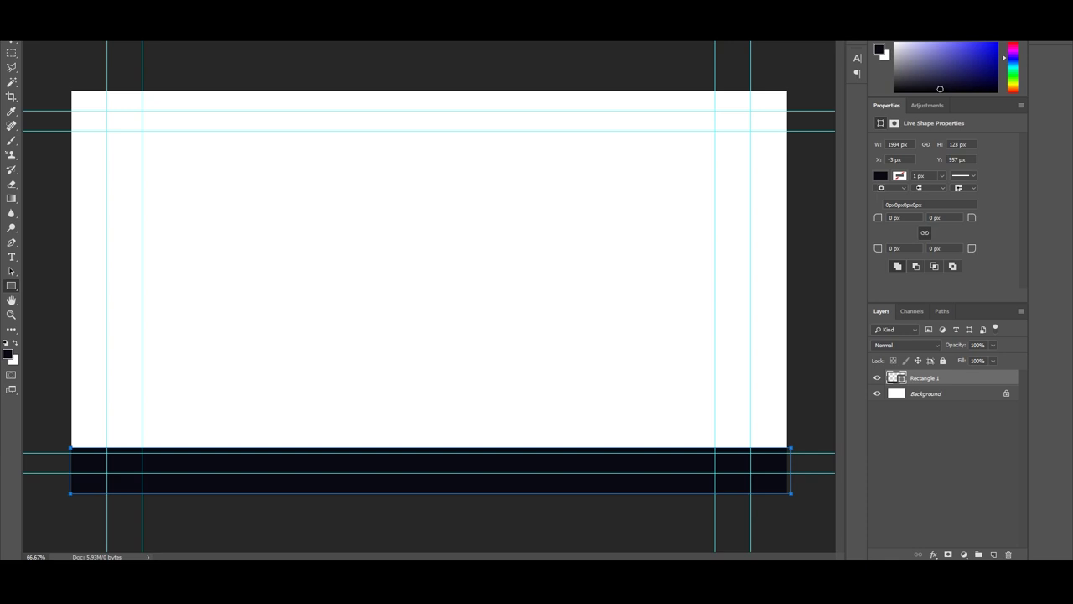
pyautogui.press('v')
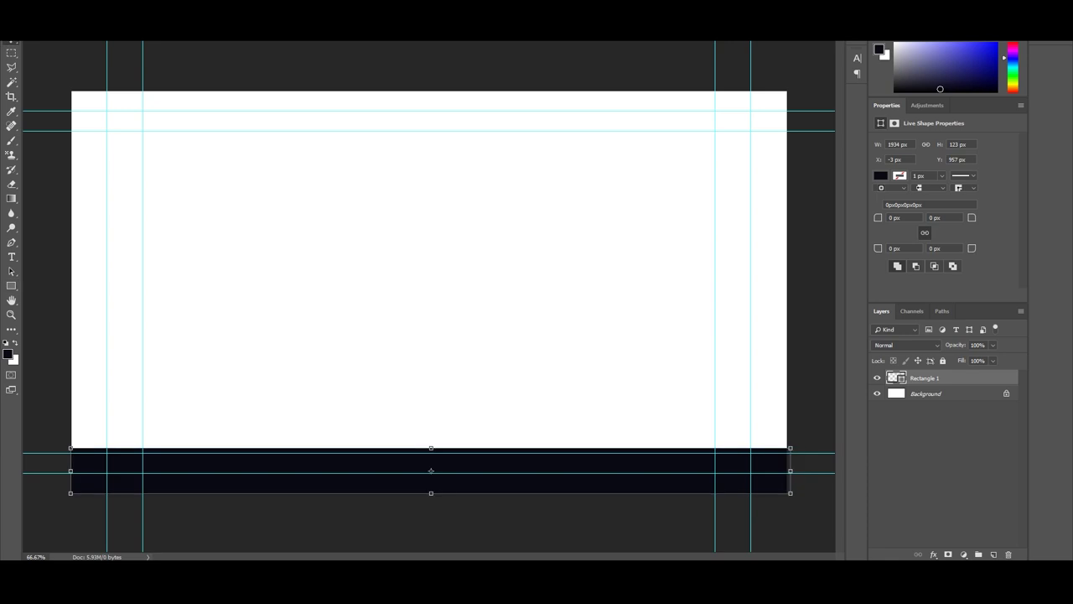
# Apply a red Color Overlay layer style to the rectangle at the bottom of the canvas
pyautogui.doubleClick(964, 378)
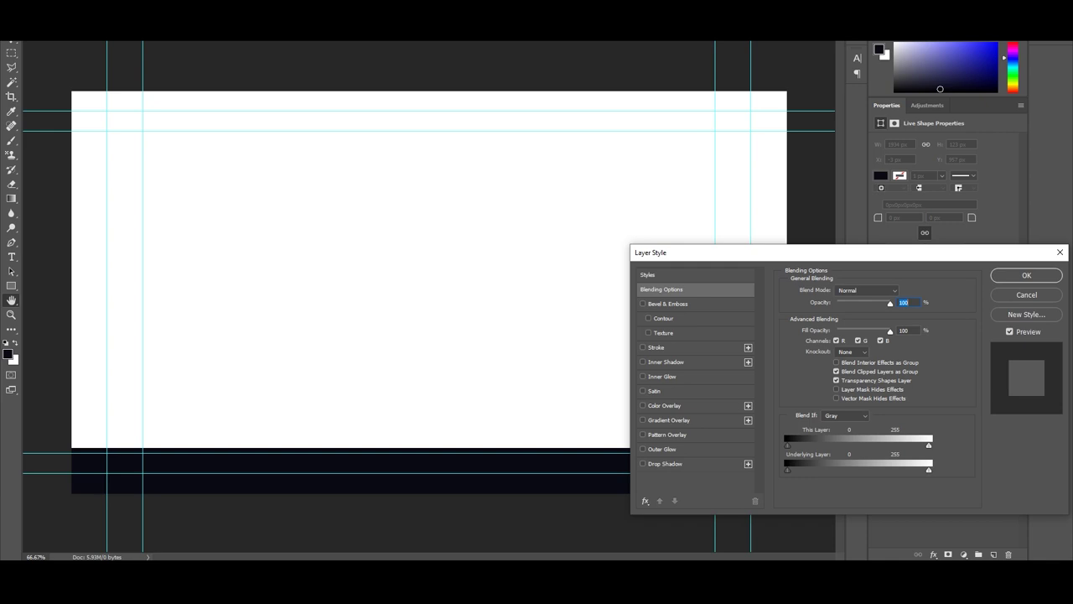
pyautogui.click(642, 405)
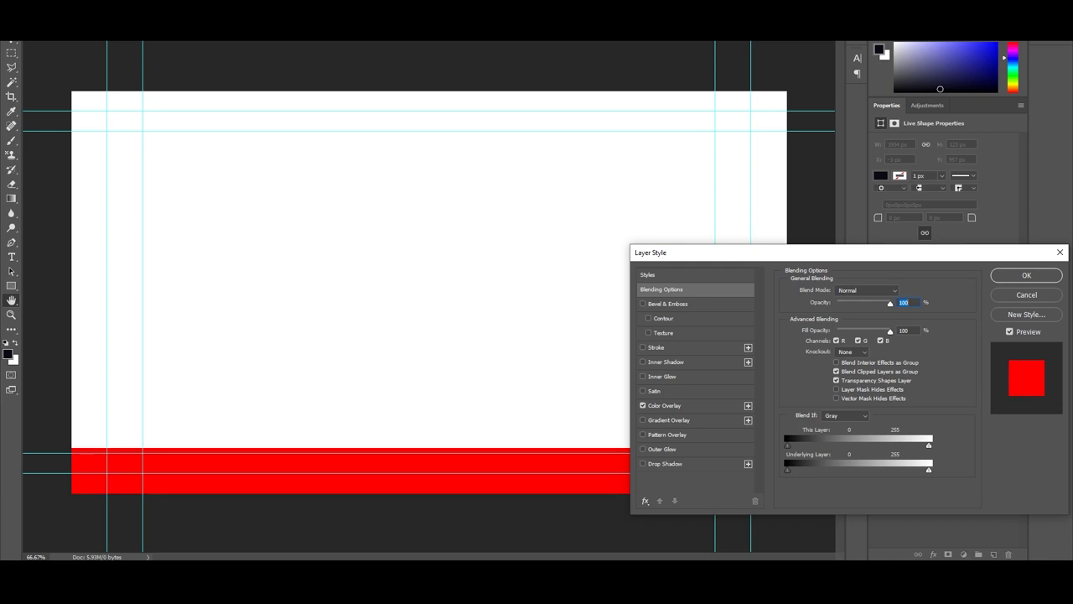
pyautogui.click(1026, 275)
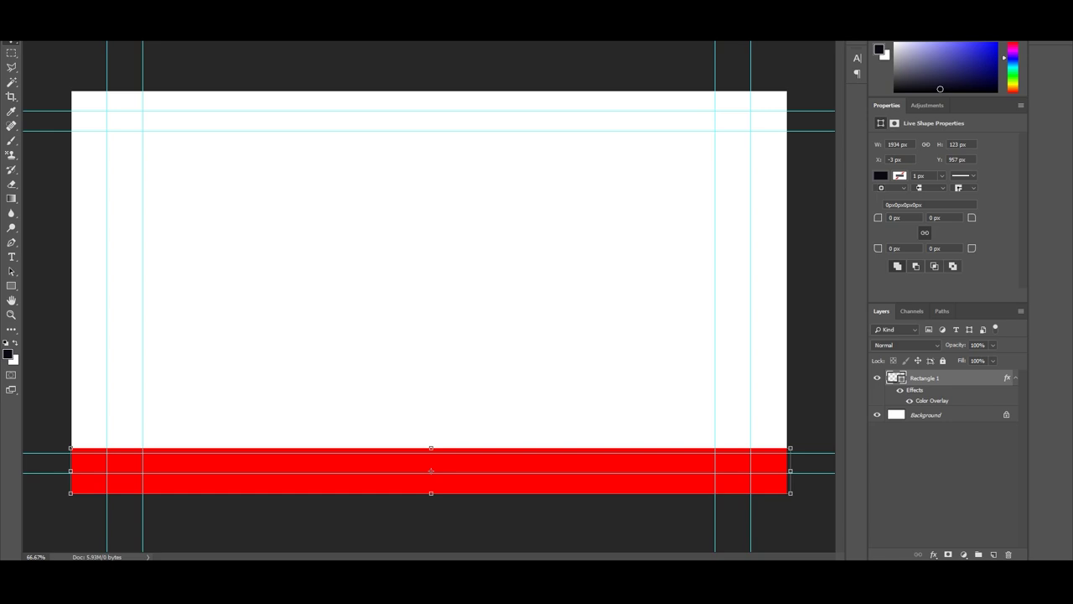
# Convert the locked Background into a regular layer, and check the canvas with that layer hidden before showing it again
pyautogui.doubleClick(906, 414)
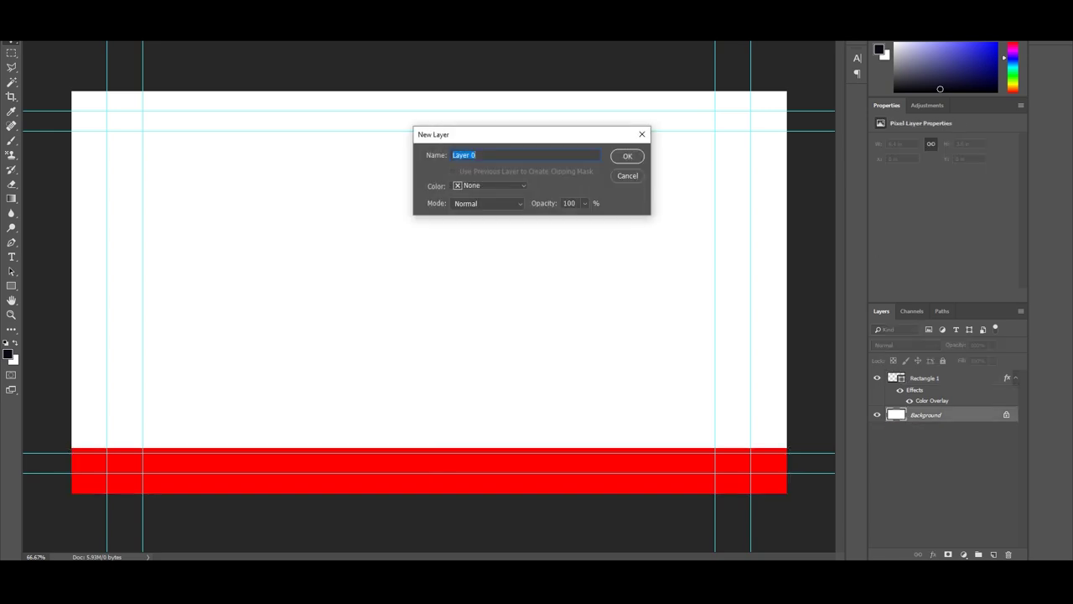
pyautogui.press('Return')
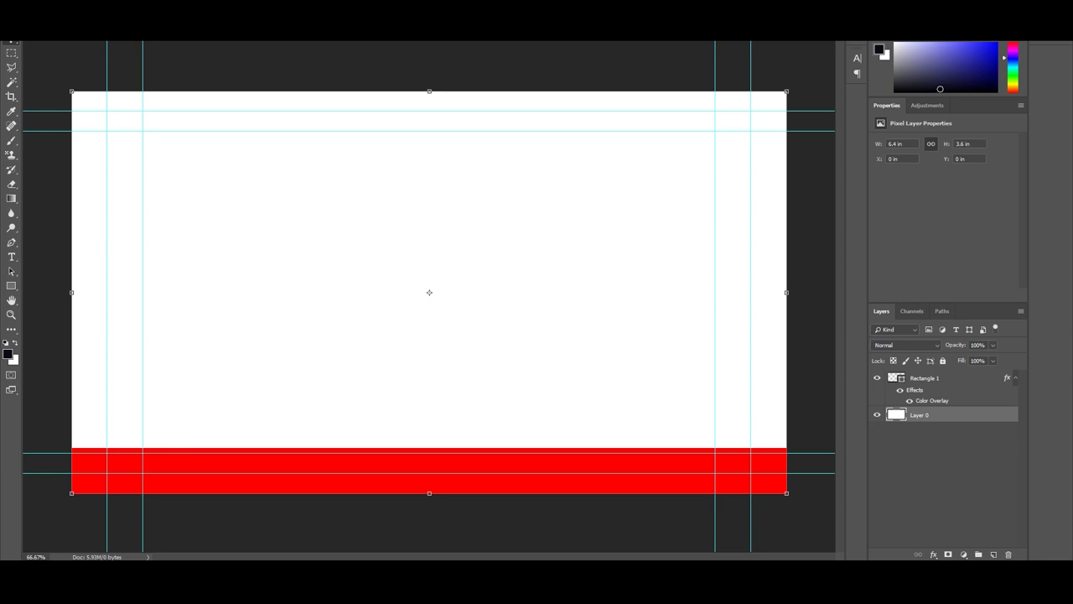
pyautogui.click(877, 415)
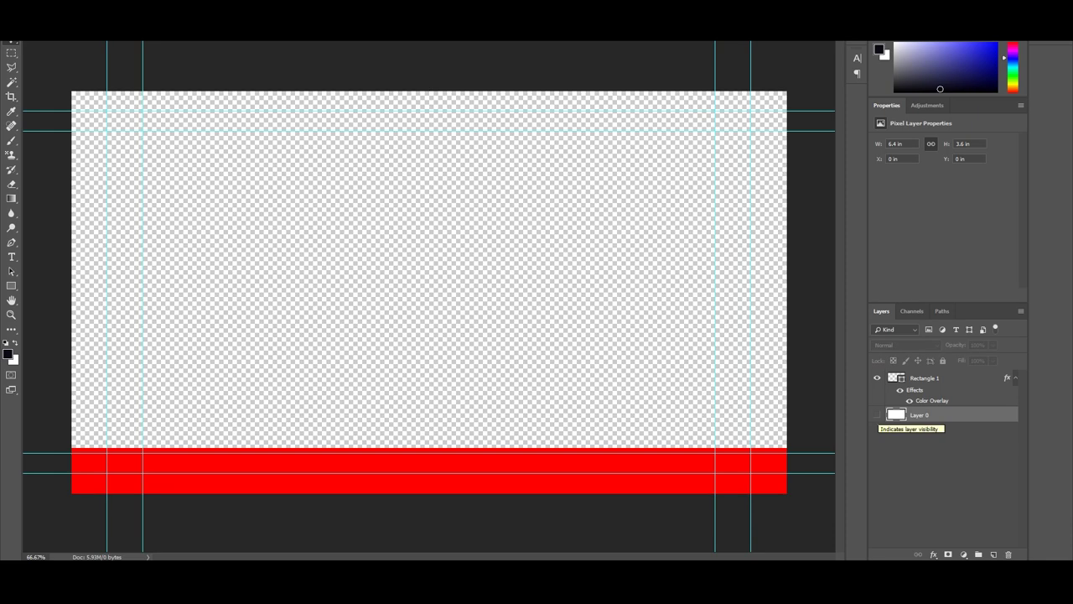
pyautogui.click(877, 414)
pyautogui.click(877, 414)
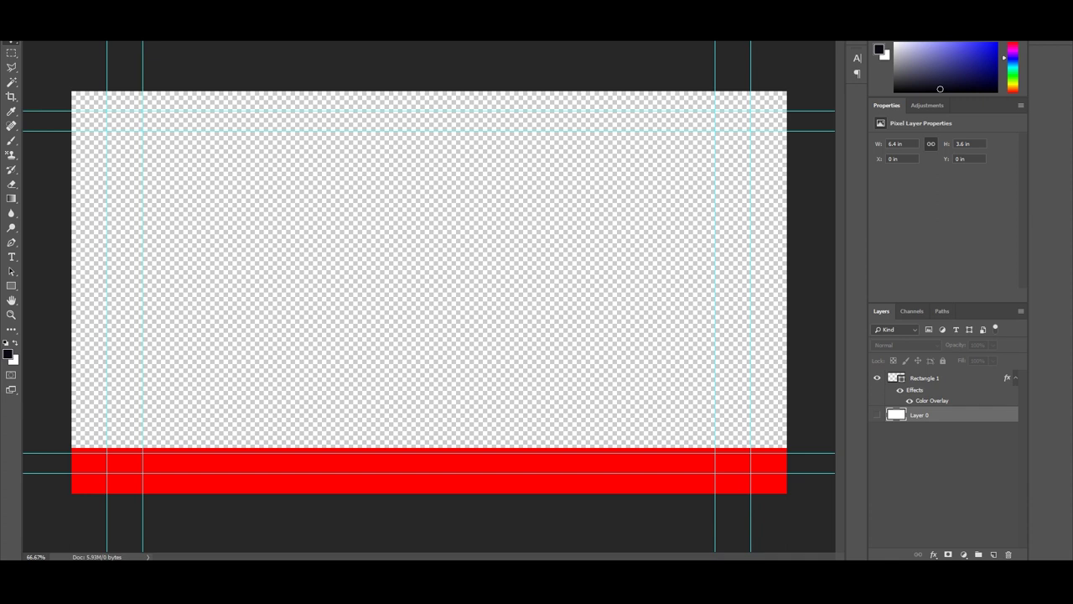
pyautogui.click(876, 414)
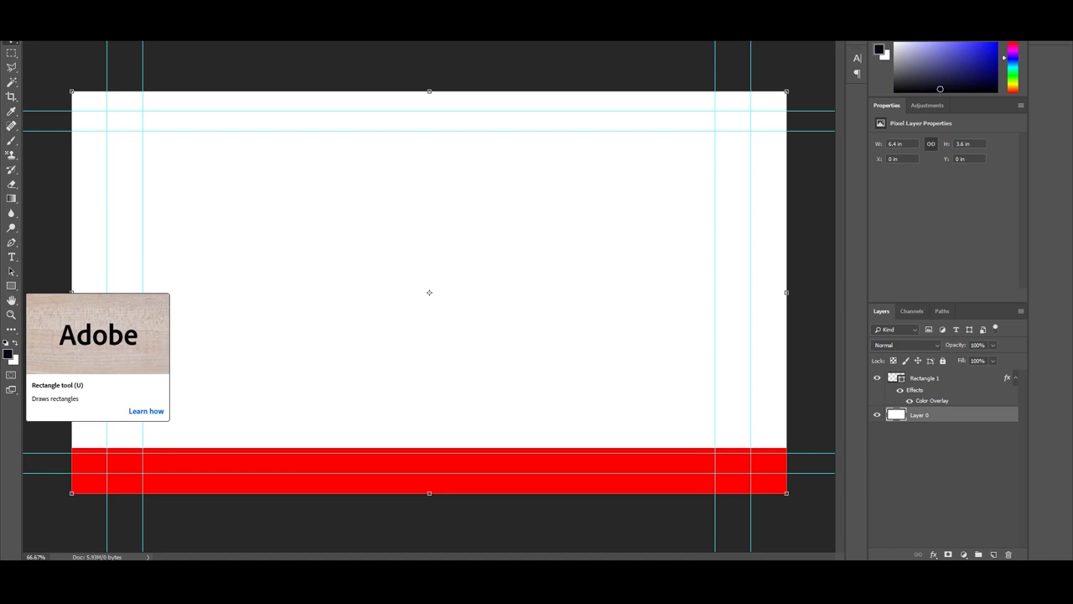
# Switch to the browser and search Google Images for "white map background", looking through the resulting pictures
pyautogui.click(11, 285)
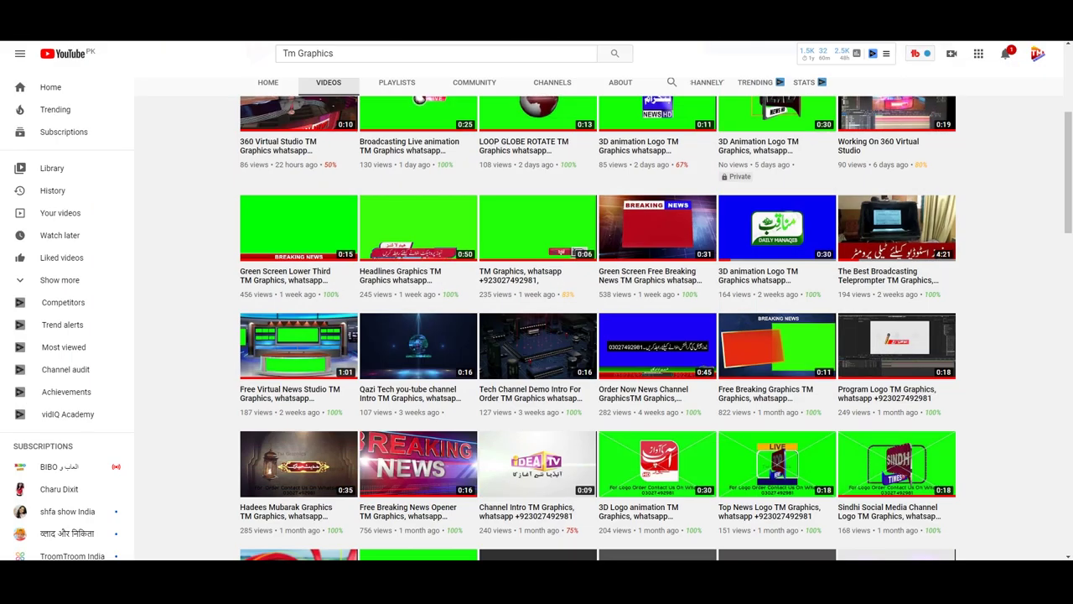
pyautogui.hotkey('ctrl', 't')
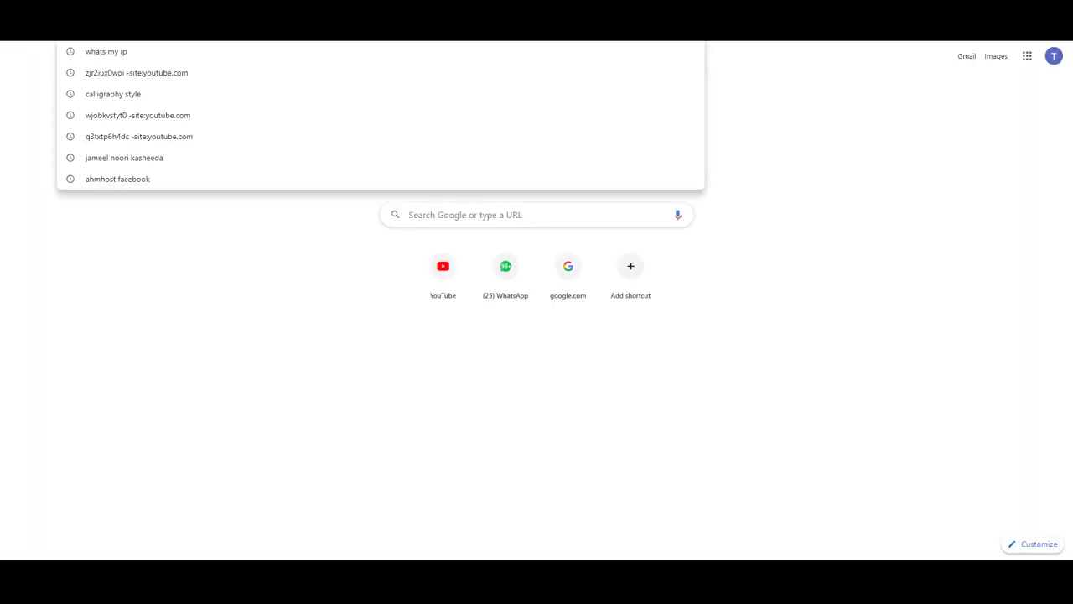
pyautogui.write('white')
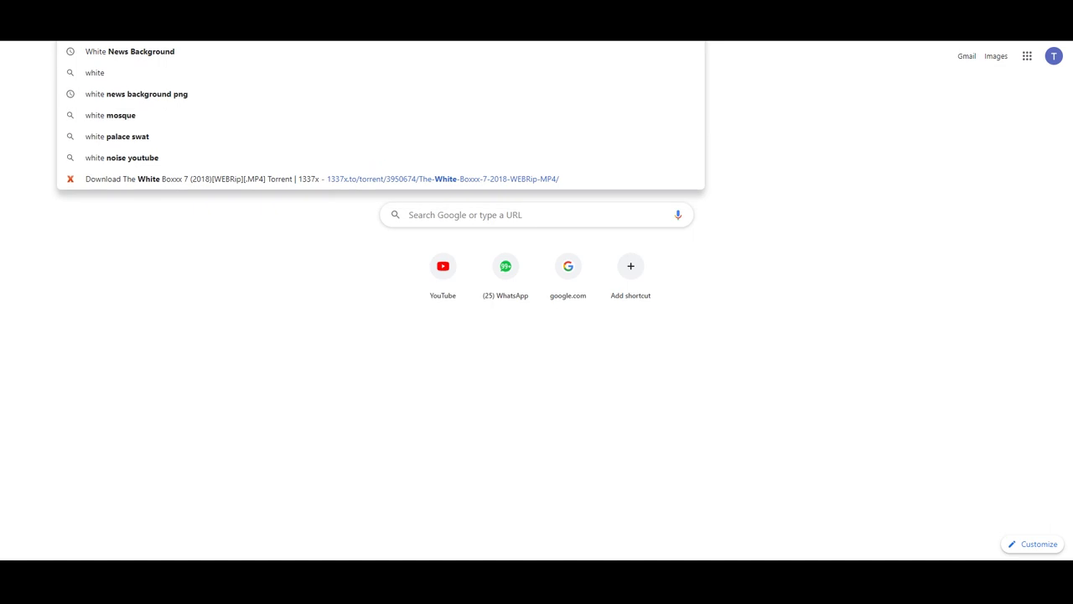
pyautogui.write(' map')
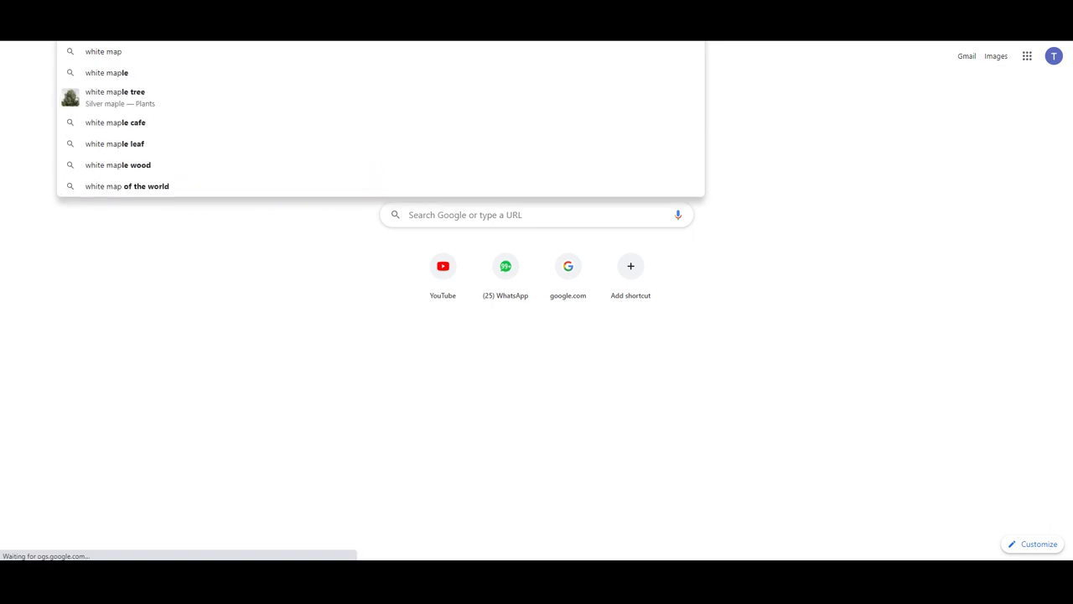
pyautogui.write(' backgrou')
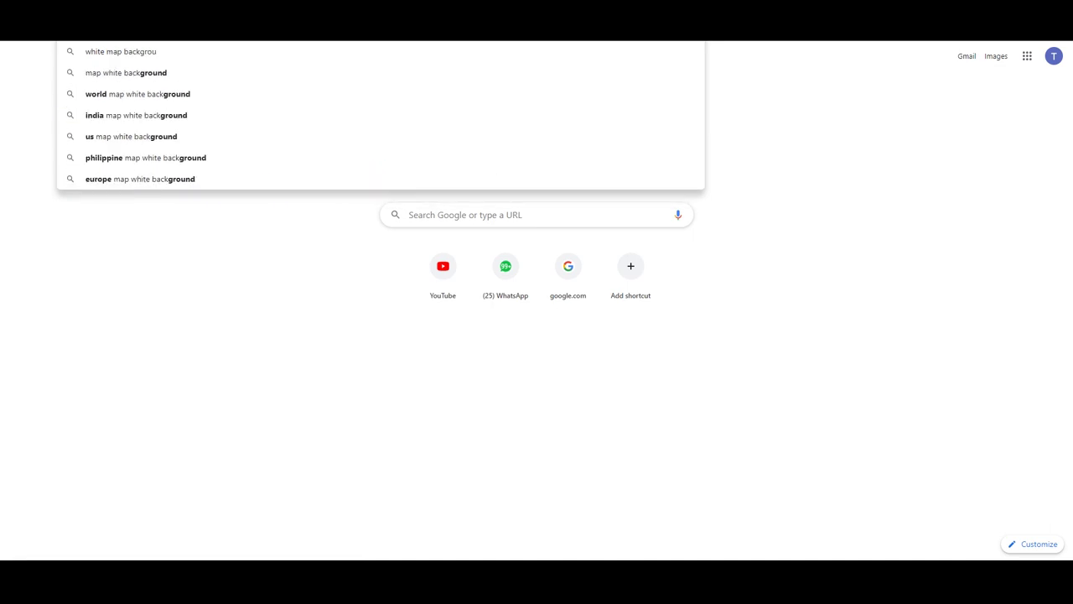
pyautogui.write('nd')
pyautogui.press('Return')
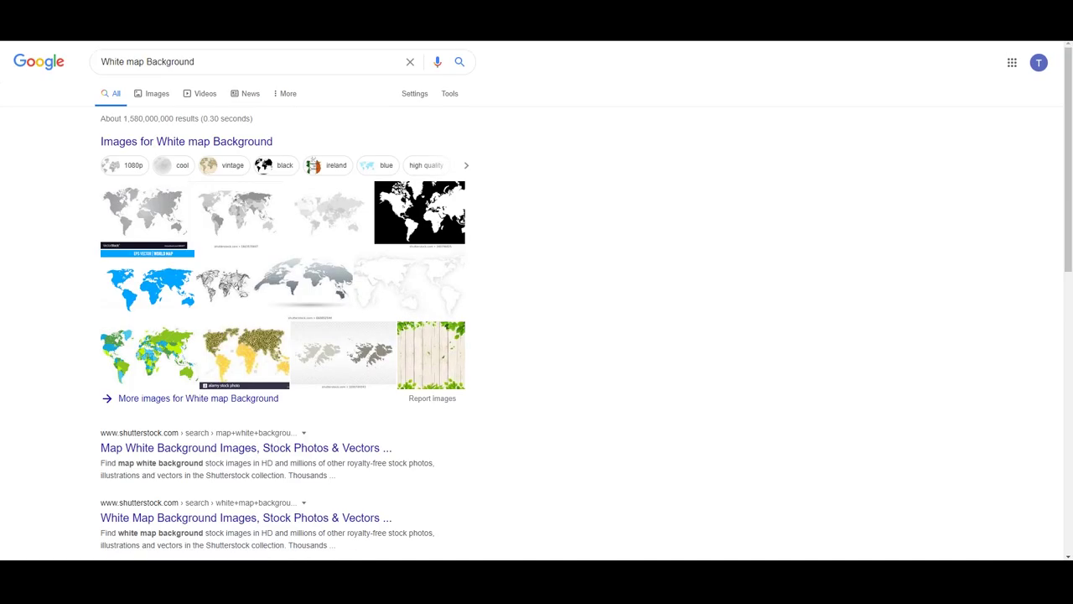
pyautogui.click(157, 94)
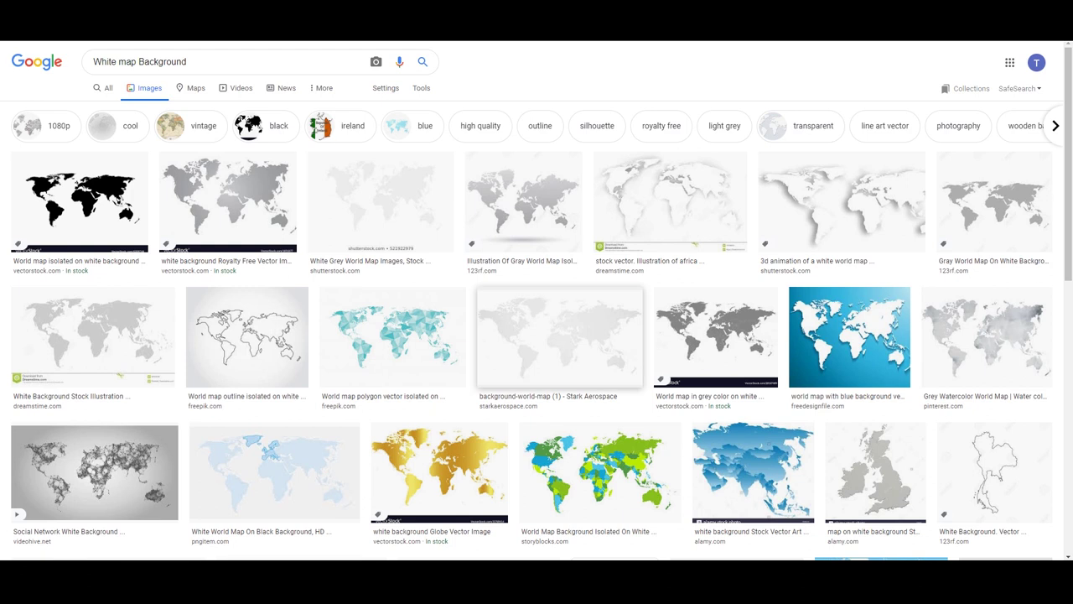
pyautogui.scroll(-3, 587, 335)
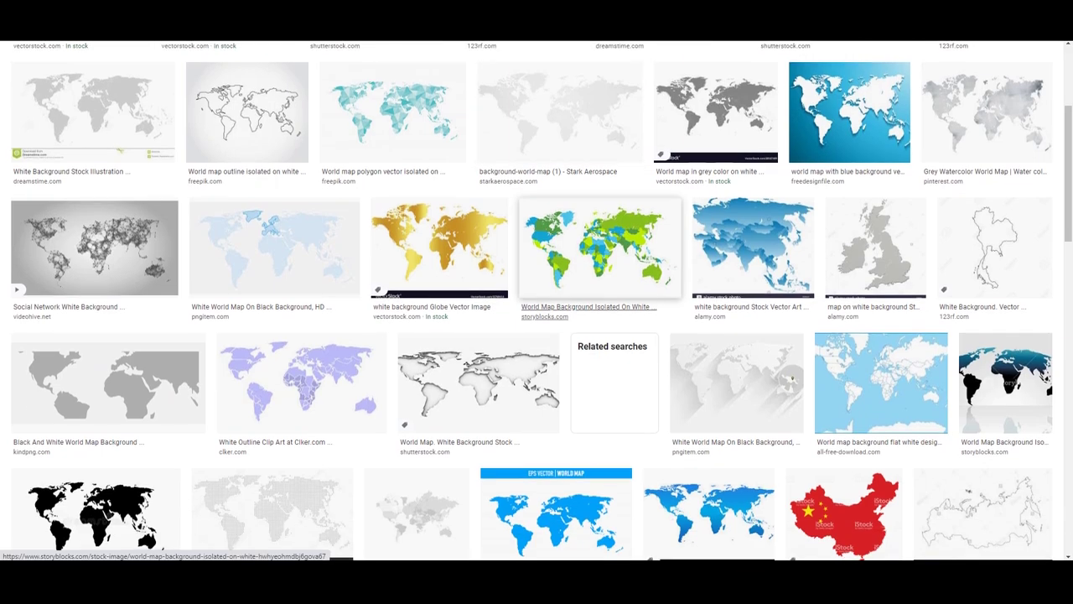
# Look through the white map image results and preview dotted world map pictures suitable as a background
pyautogui.scroll(-2, 536, 302)
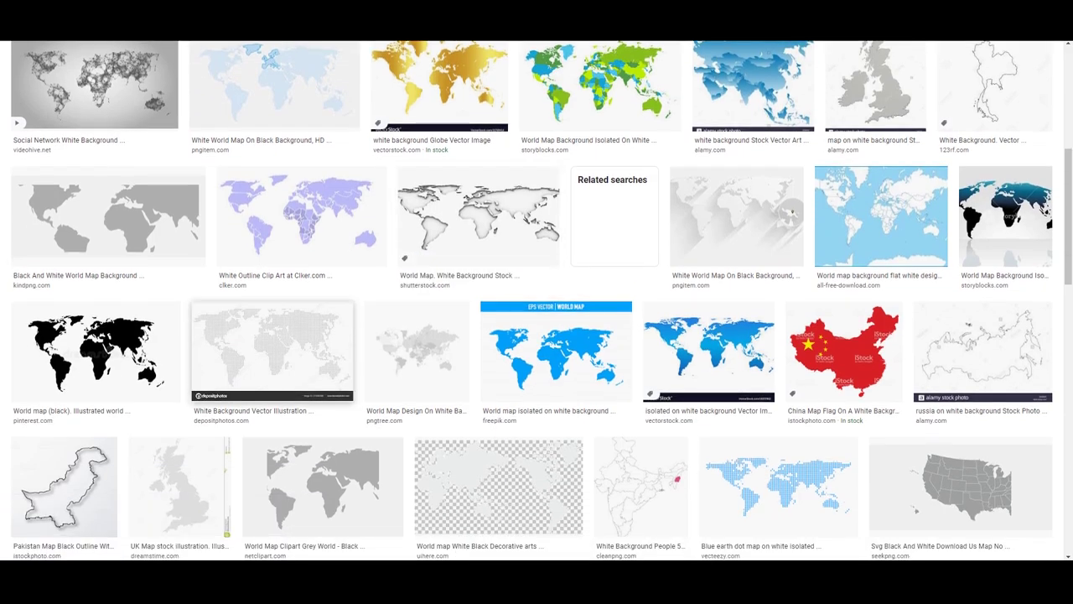
pyautogui.scroll(-1, 273, 304)
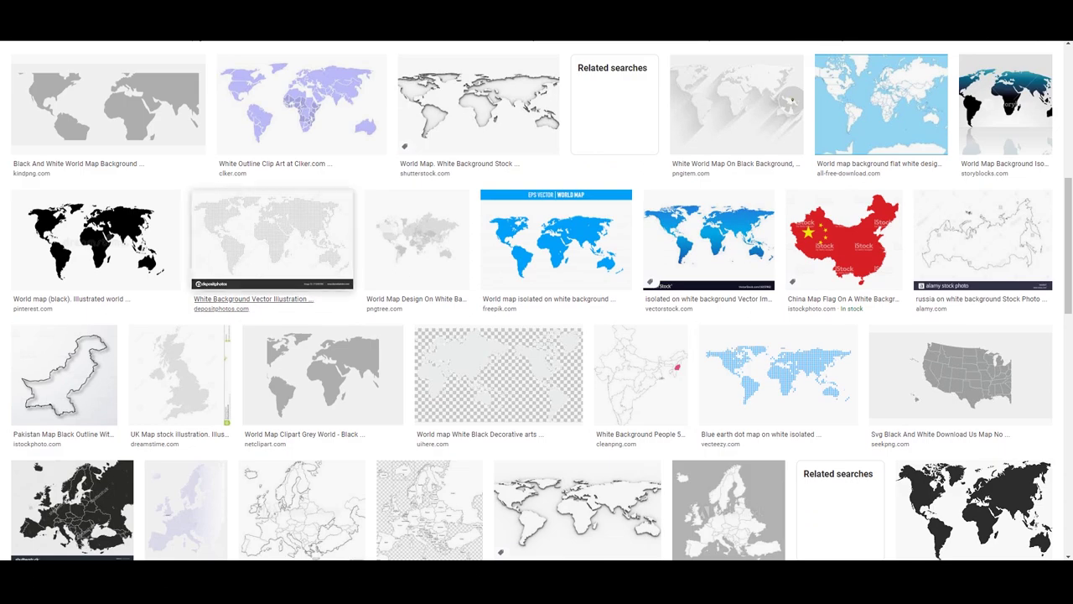
pyautogui.click(272, 243)
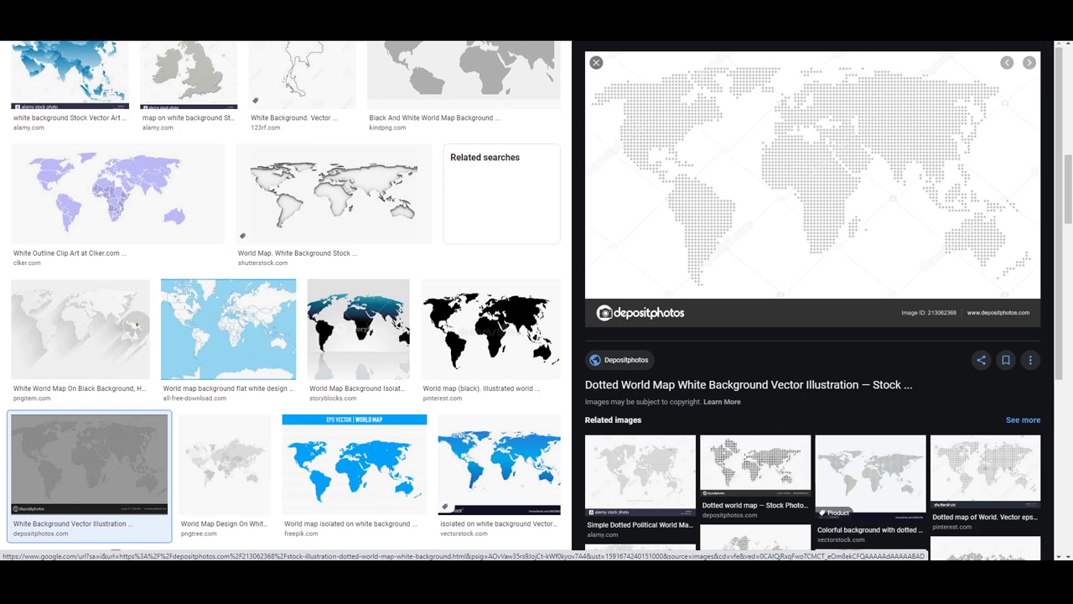
pyautogui.scroll(-3, 813, 293)
pyautogui.click(755, 453)
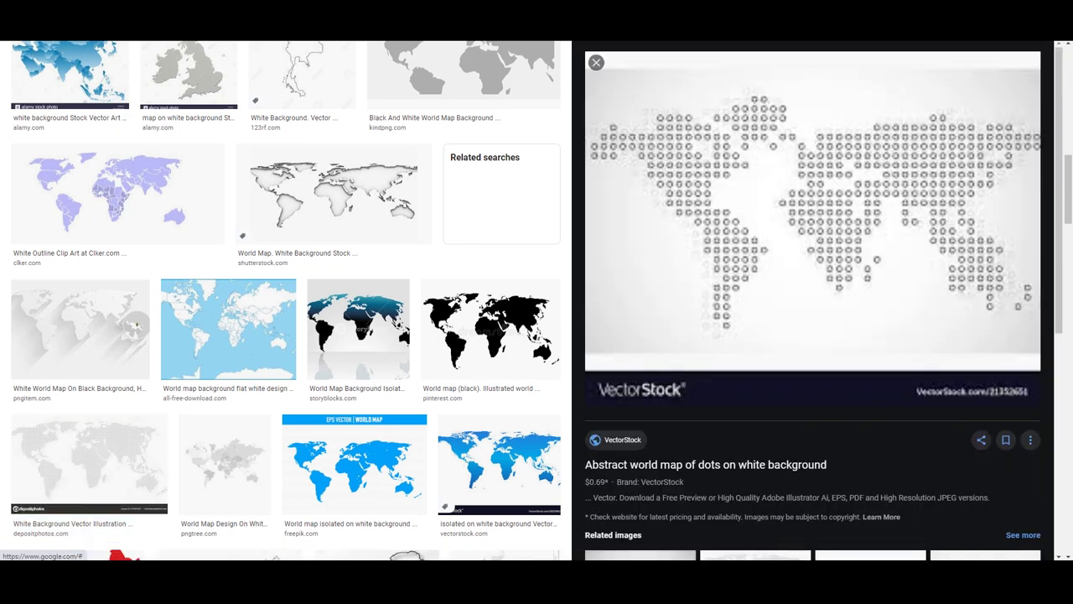
pyautogui.press('Escape')
pyautogui.scroll(-2, 537, 302)
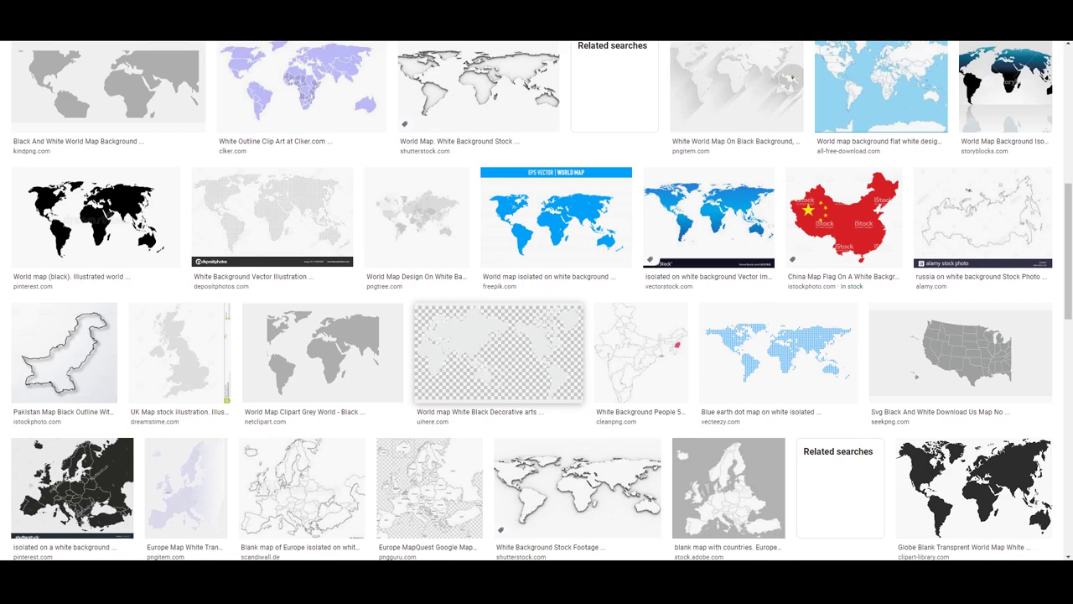
pyautogui.scroll(-3, 536, 301)
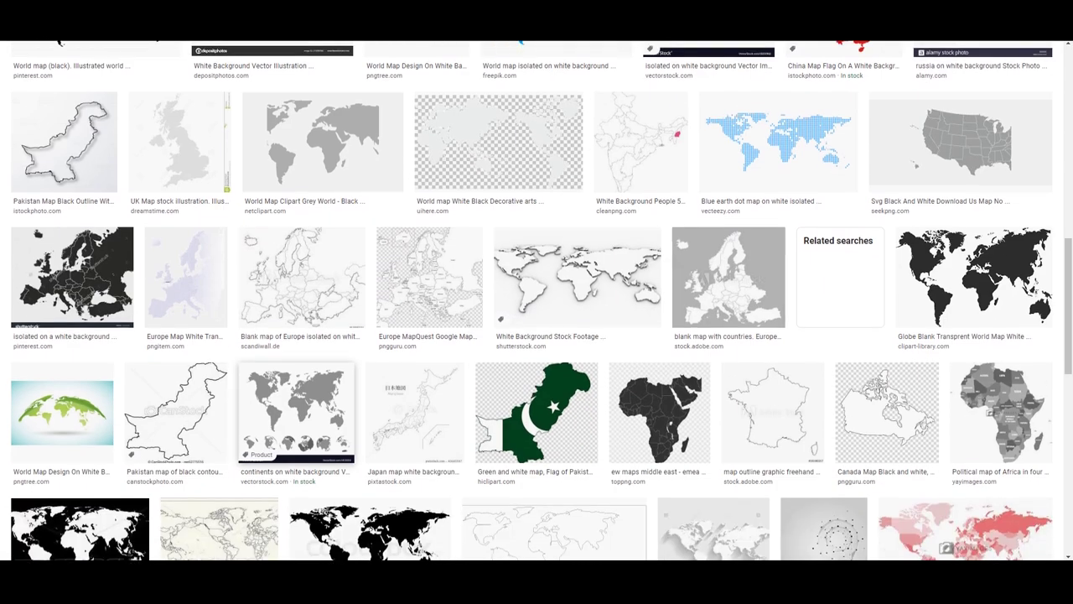
pyautogui.scroll(-2, 537, 399)
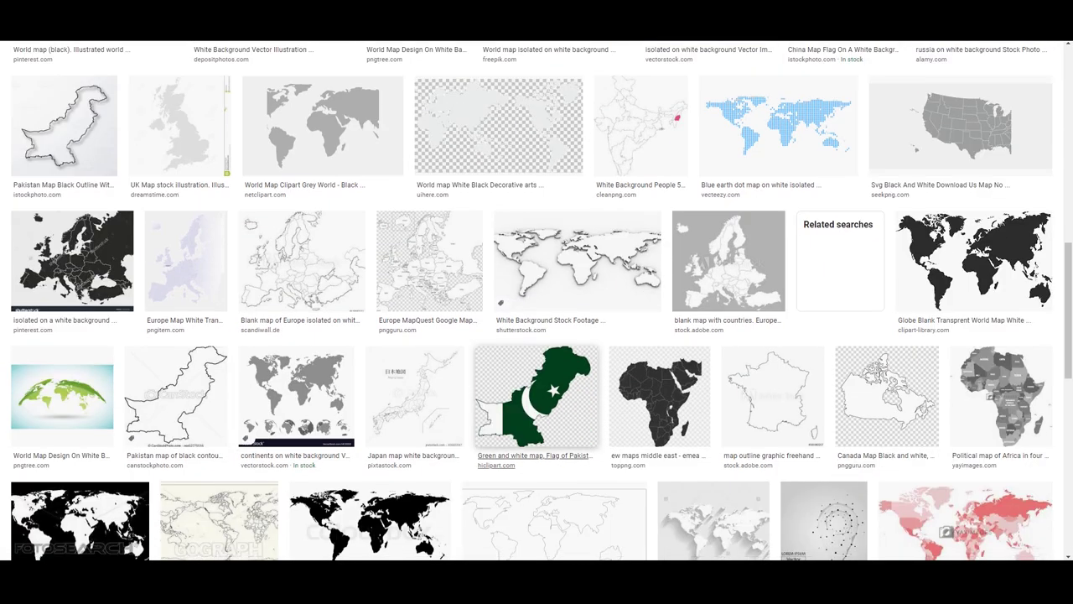
pyautogui.scroll(-2, 544, 486)
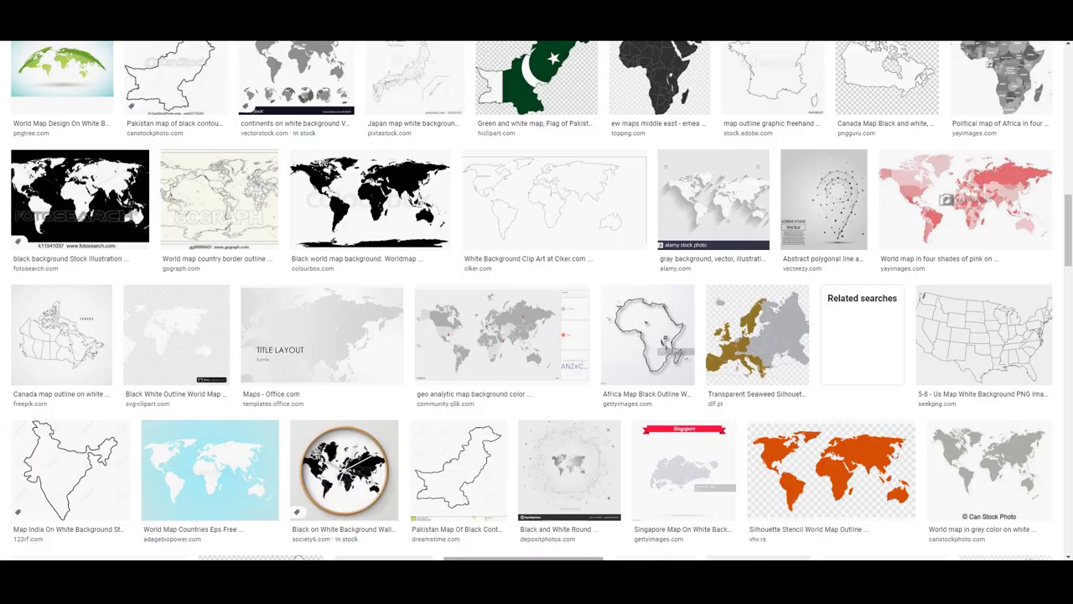
pyautogui.scroll(15, 536, 302)
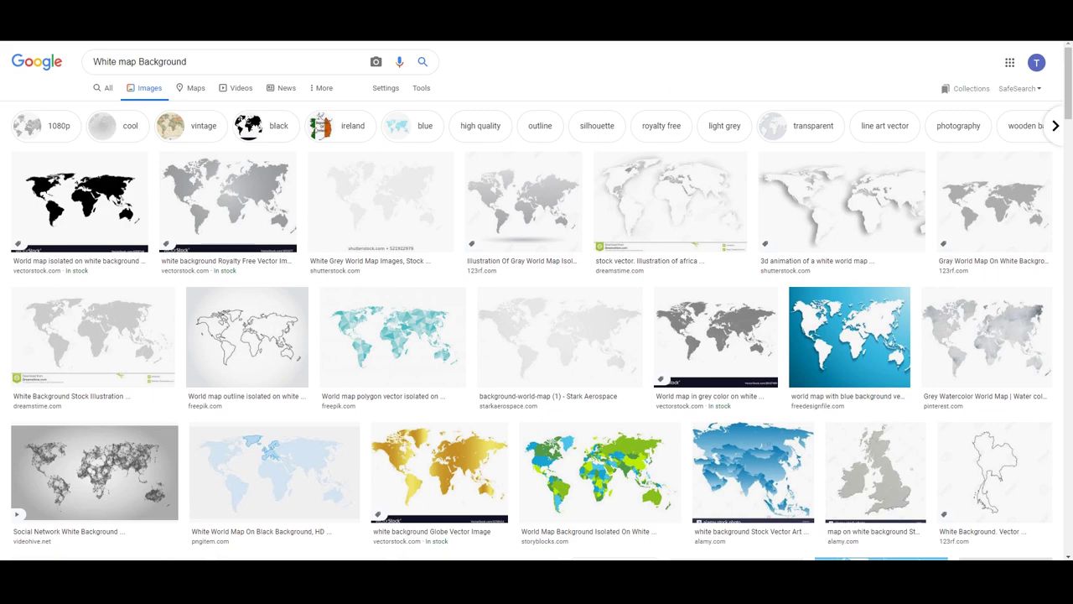
# Refine the image search to "White map Background png" and save the grey dotted world map as transparent-maps-abstract-5.png
pyautogui.click(225, 62)
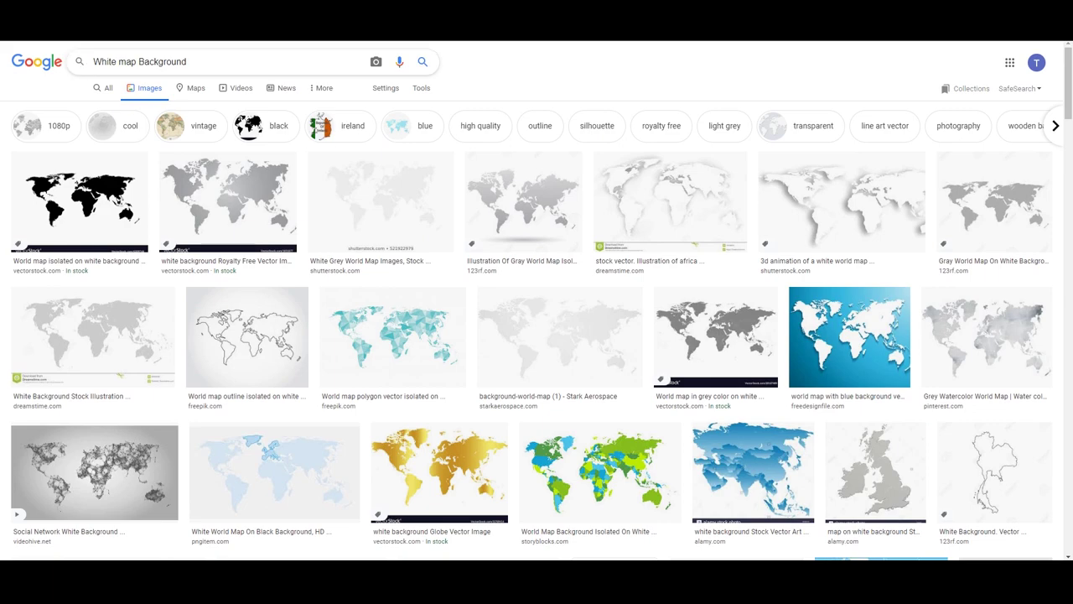
pyautogui.write('png')
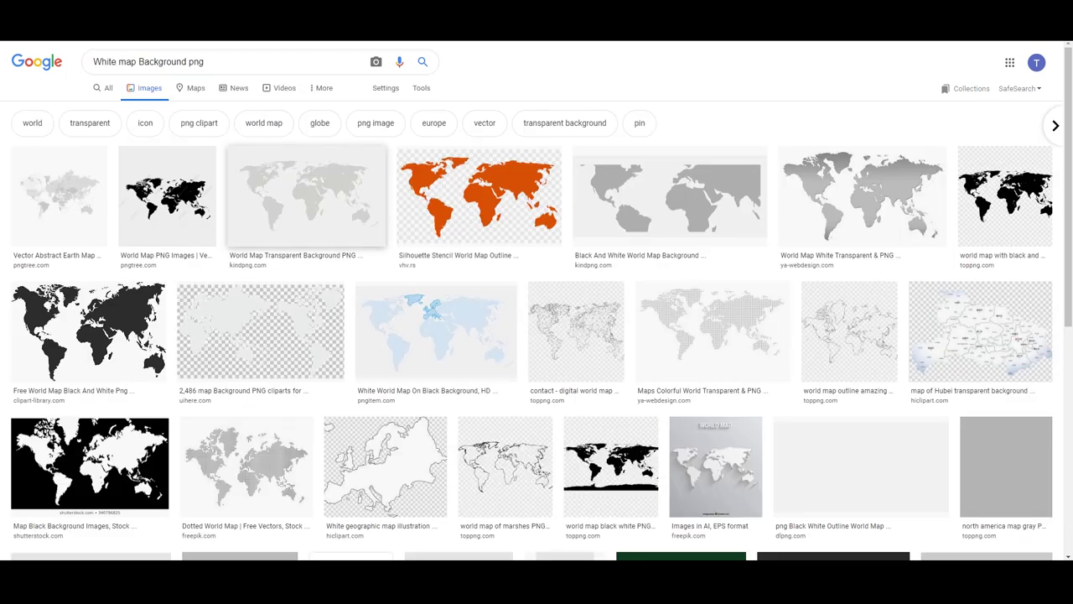
pyautogui.click(712, 332)
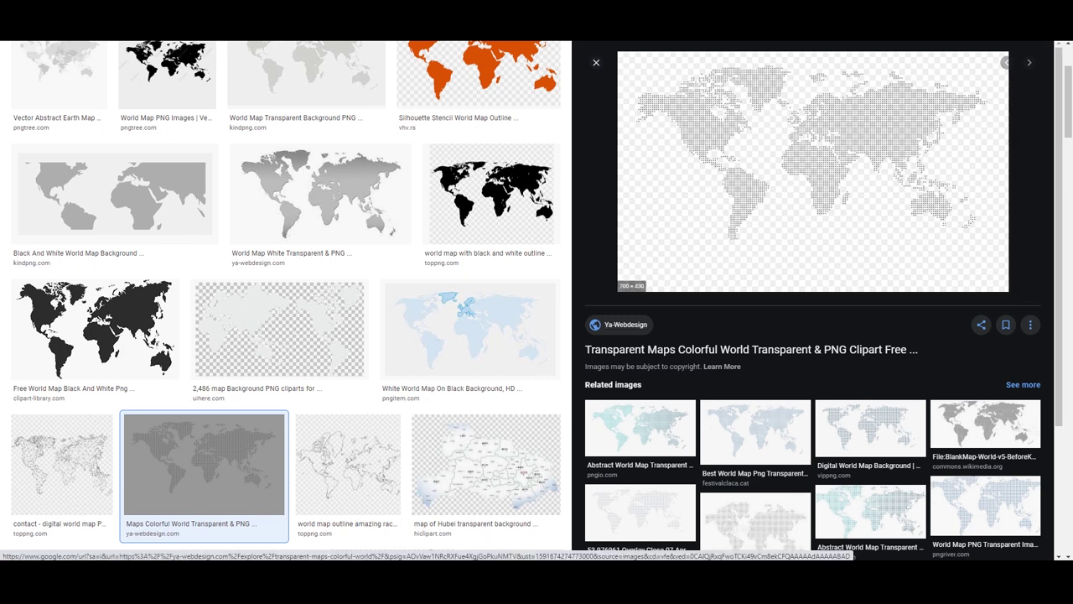
pyautogui.rightClick(711, 119)
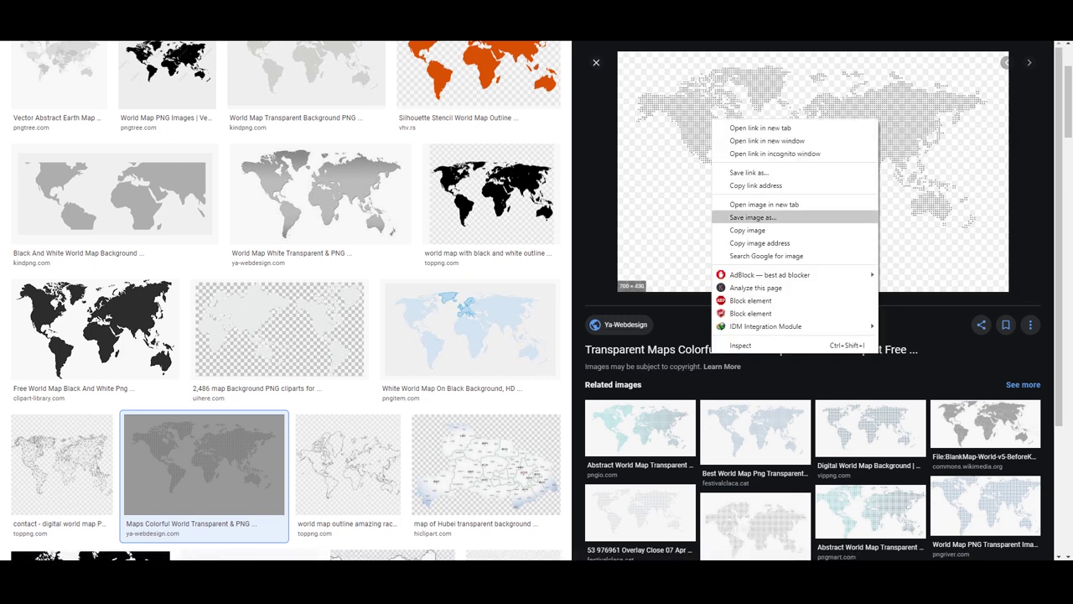
pyautogui.click(755, 216)
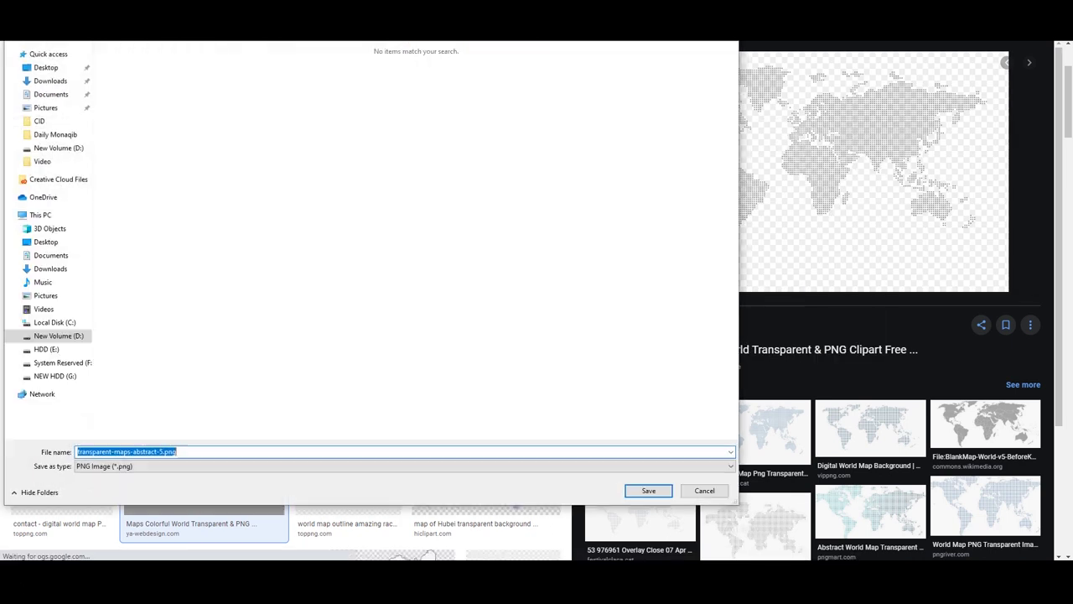
pyautogui.press('Return')
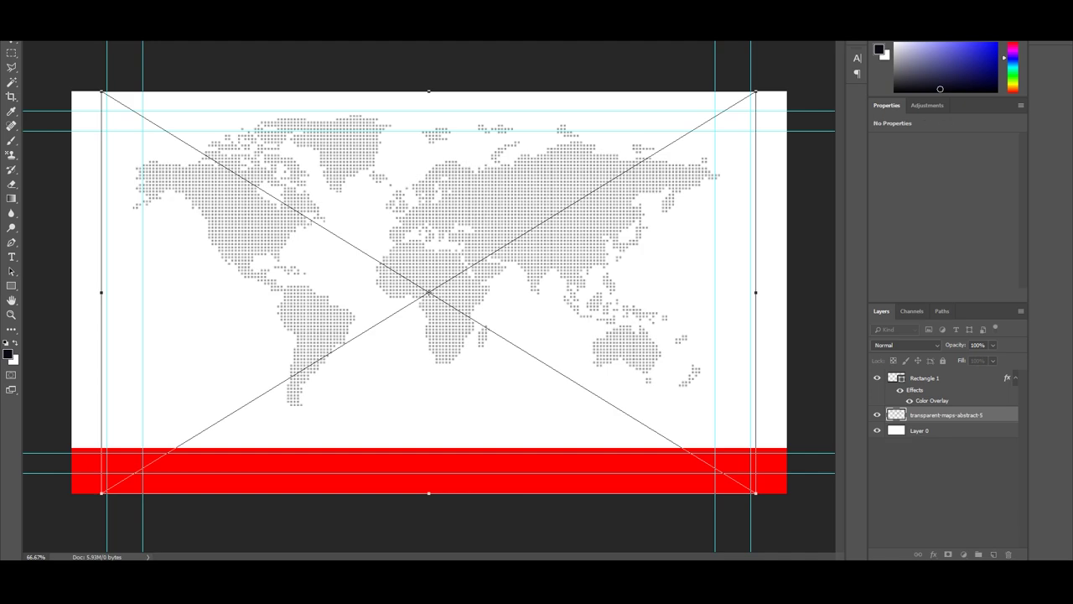
# Switch to Photoshop and place the saved dotted world map between the red bar and the white background layer
pyautogui.press('u')
pyautogui.press('Return')
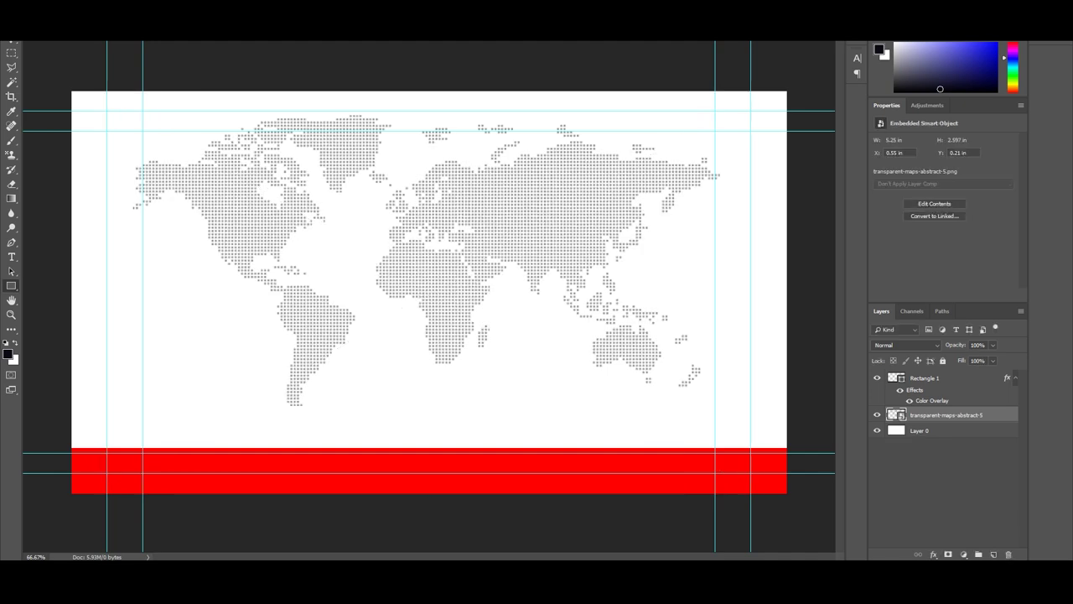
pyautogui.hotkey('ctrl', 't')
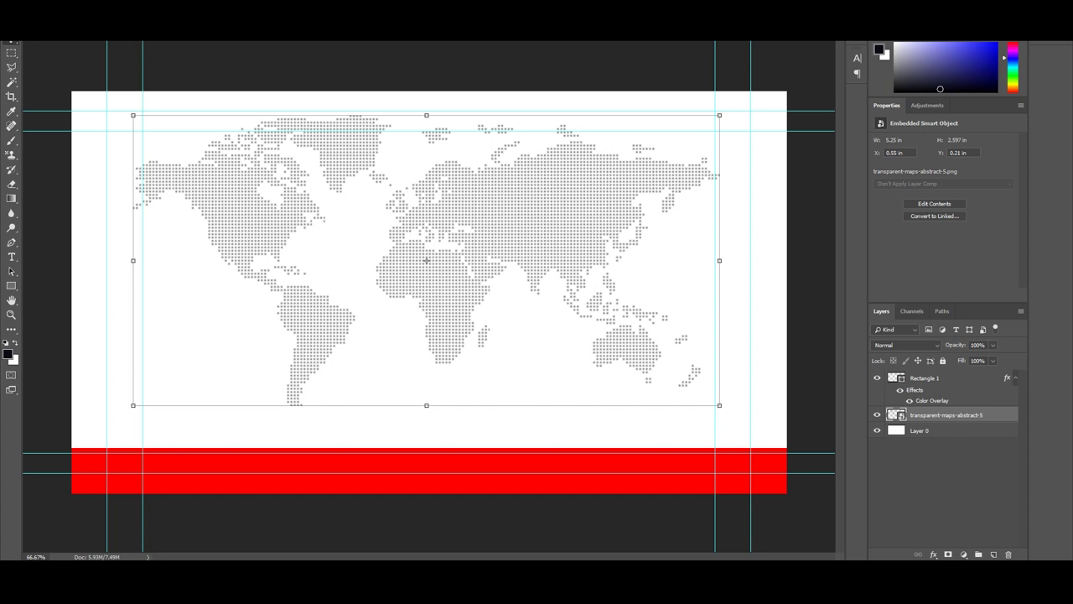
pyautogui.moveTo(471, 200); pyautogui.dragTo(471, 279)
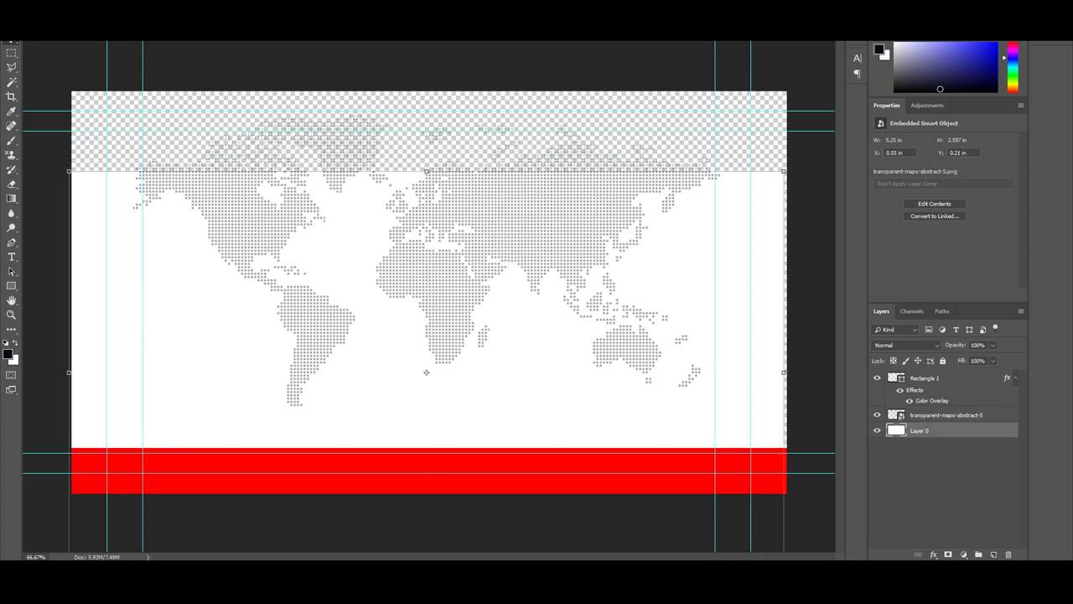
pyautogui.hotkey('ctrl', 'z')
pyautogui.click(471, 521)
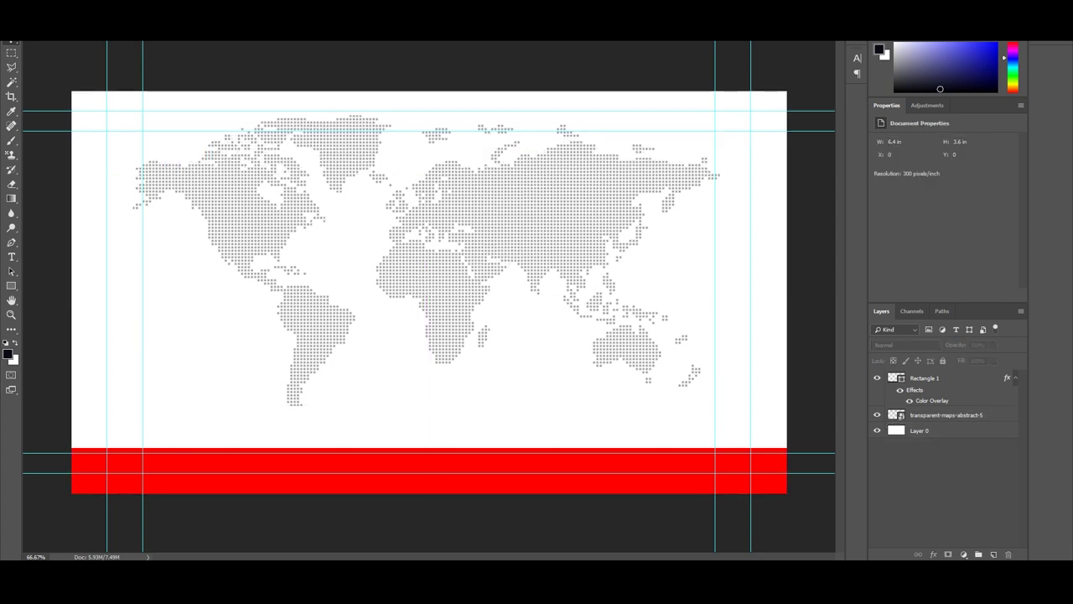
pyautogui.click(471, 471)
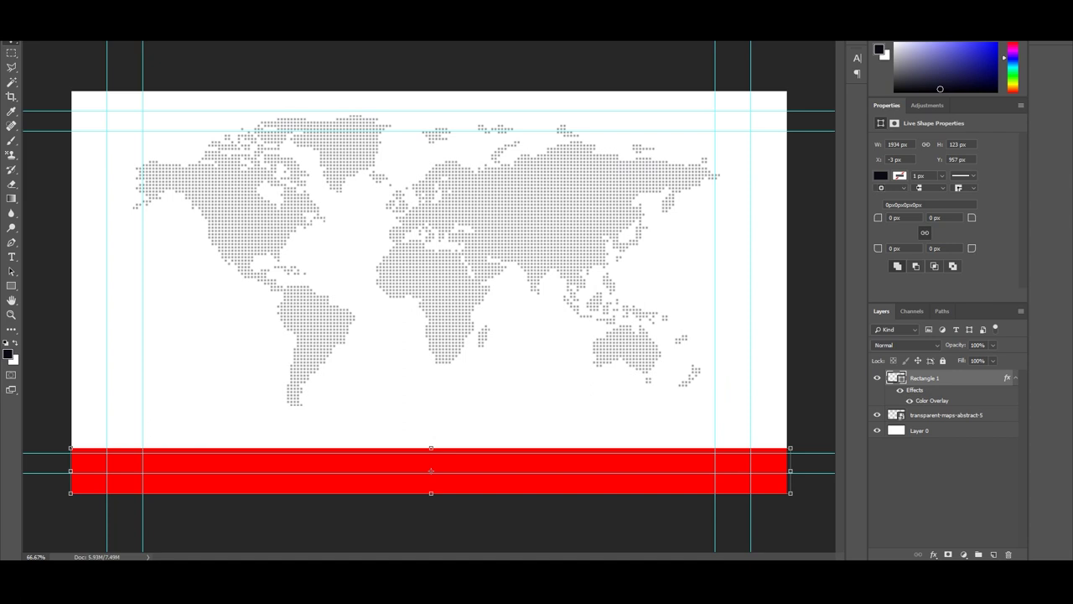
# Move the dotted map straight down to about Y 2.42 in, so its lower part runs behind the red bar
pyautogui.hotkey('alt', '[')
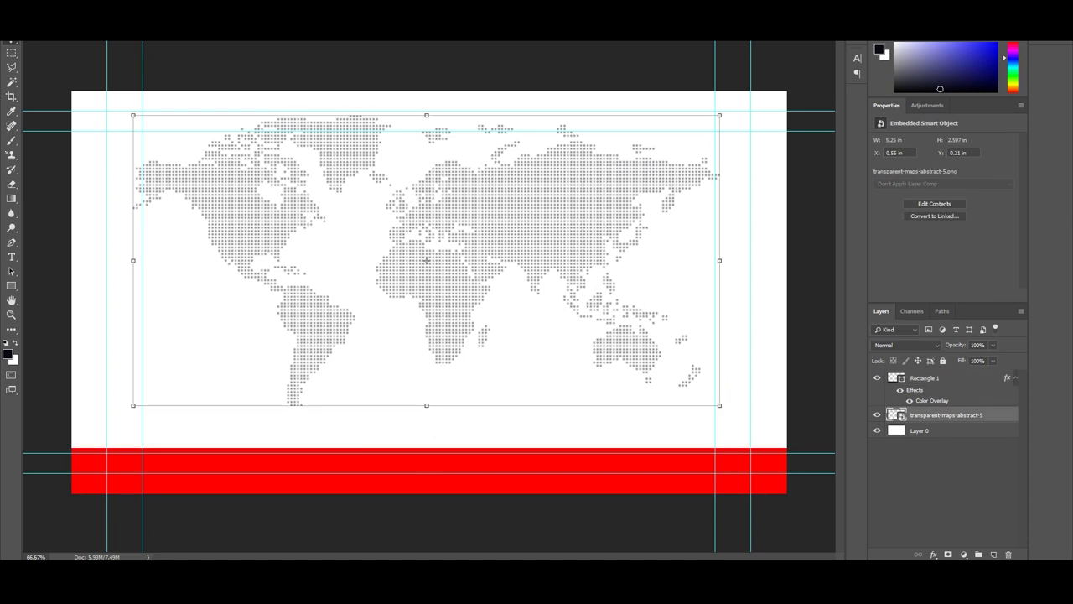
pyautogui.press('Down')
pyautogui.press('Down')
pyautogui.press('Down')
pyautogui.press('Down')
pyautogui.press('Down')
pyautogui.press('Down')
pyautogui.press('Down')
pyautogui.press('Down')
pyautogui.press('Down')
pyautogui.press('Down')
pyautogui.press('Down')
pyautogui.press('Down')
pyautogui.press('Down')
pyautogui.press('Down')
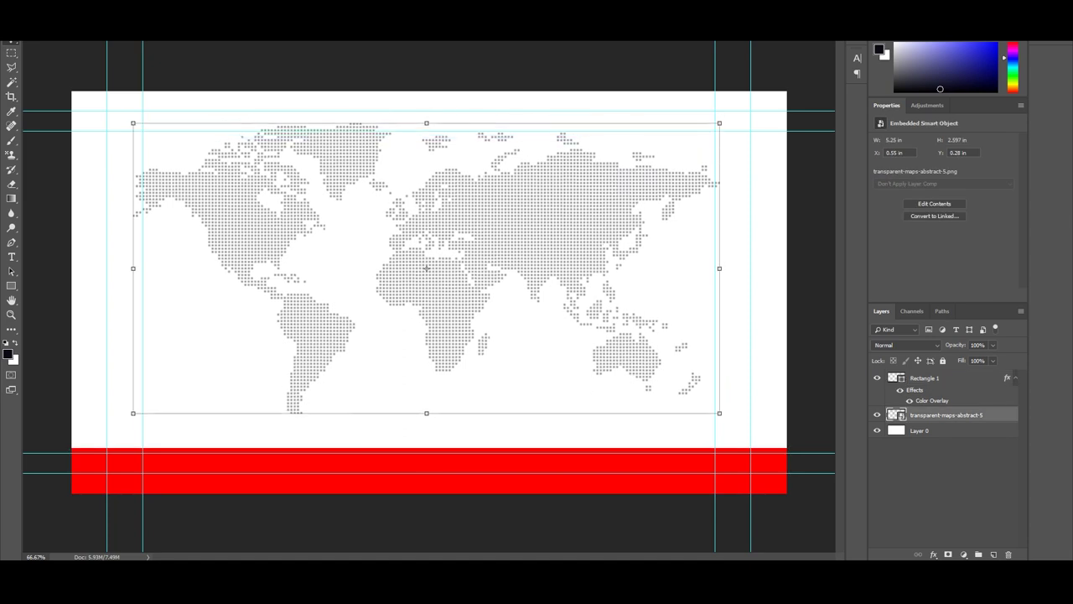
pyautogui.press('Down')
pyautogui.press('Down')
pyautogui.press('Down')
pyautogui.press('Down')
pyautogui.press('Down')
pyautogui.press('Down')
pyautogui.press('Down')
pyautogui.press('Down')
pyautogui.press('Down')
pyautogui.press('Down')
pyautogui.press('Down')
pyautogui.press('Down')
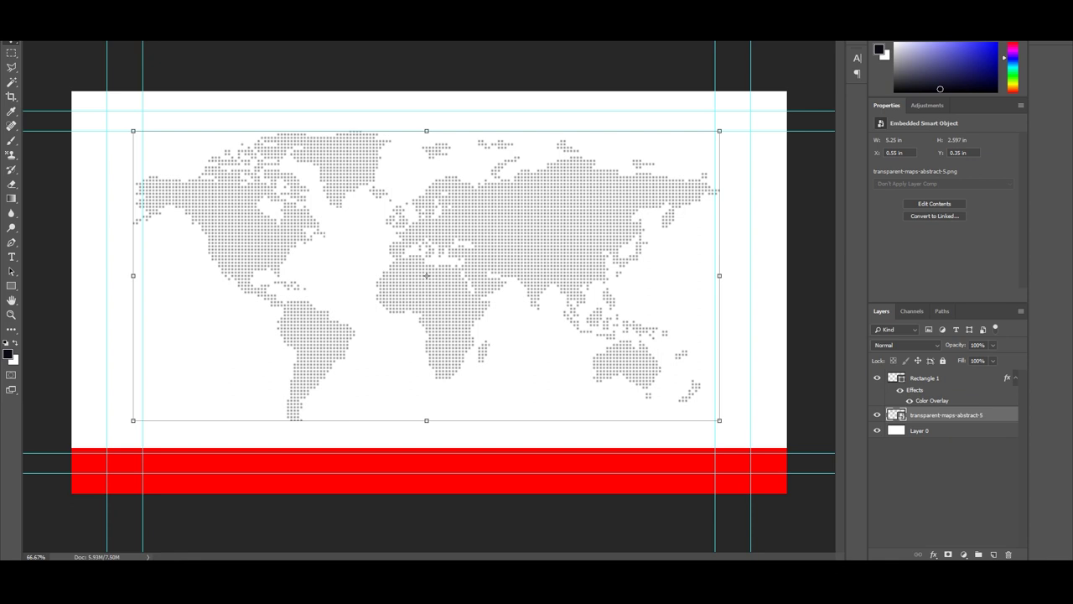
pyautogui.hotkey('shift', 'Down')
pyautogui.hotkey('shift', 'Down')
pyautogui.hotkey('shift', 'Down')
pyautogui.hotkey('shift', 'Down')
pyautogui.hotkey('shift', 'Down')
pyautogui.hotkey('shift', 'Down')
pyautogui.hotkey('shift', 'Down')
pyautogui.hotkey('shift', 'Down')
pyautogui.hotkey('shift', 'Down')
pyautogui.hotkey('shift', 'Down')
pyautogui.hotkey('shift', 'Down')
pyautogui.hotkey('shift', 'Down')
pyautogui.hotkey('shift', 'Down')
pyautogui.hotkey('shift', 'Down')
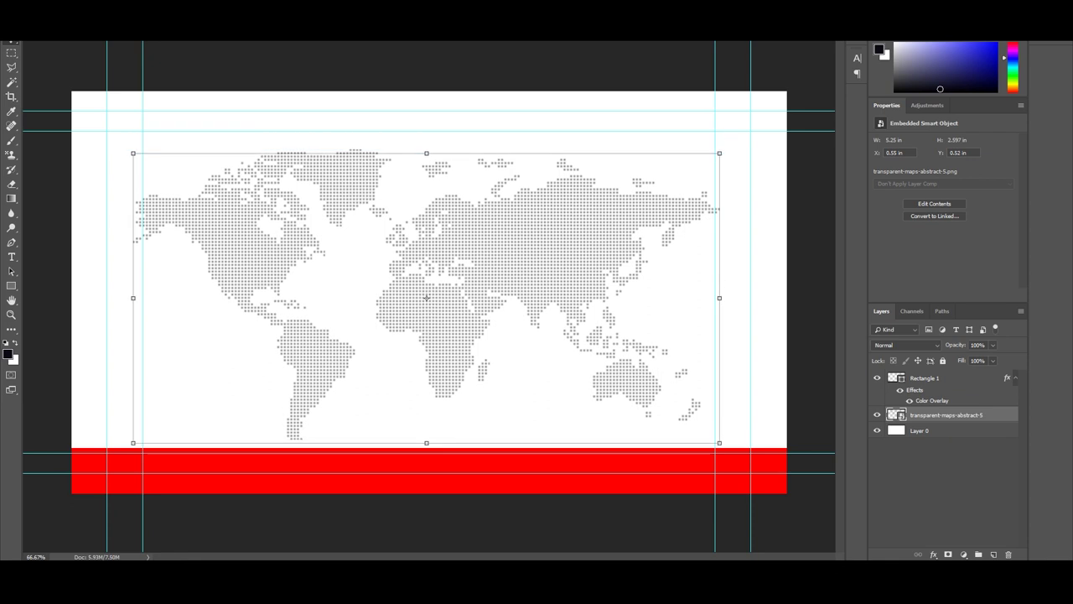
pyautogui.hotkey('shift', 'Down')
pyautogui.hotkey('shift', 'Down')
pyautogui.hotkey('shift', 'Down')
pyautogui.hotkey('shift', 'Down')
pyautogui.hotkey('shift', 'Down')
pyautogui.hotkey('shift', 'Down')
pyautogui.hotkey('shift', 'Down')
pyautogui.hotkey('shift', 'Down')
pyautogui.hotkey('shift', 'Down')
pyautogui.hotkey('shift', 'Down')
pyautogui.hotkey('shift', 'Down')
pyautogui.hotkey('shift', 'Down')
pyautogui.hotkey('shift', 'Down')
pyautogui.hotkey('shift', 'Down')
pyautogui.hotkey('shift', 'Down')
pyautogui.hotkey('shift', 'Down')
pyautogui.hotkey('shift', 'Down')
pyautogui.hotkey('shift', 'Down')
pyautogui.hotkey('shift', 'Down')
pyautogui.hotkey('shift', 'Down')
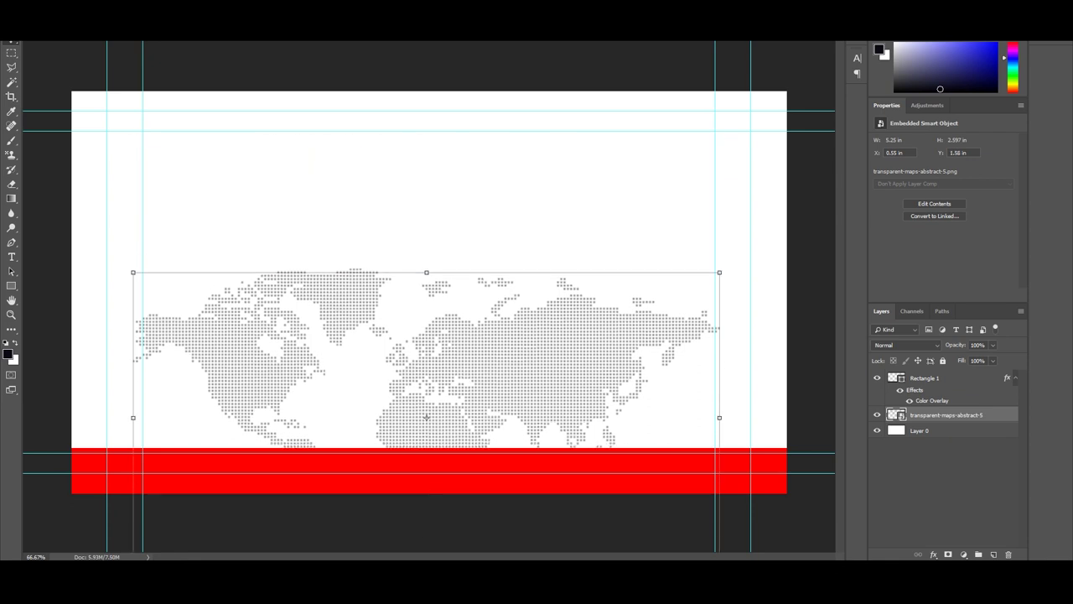
pyautogui.hotkey('shift', 'Down')
pyautogui.hotkey('shift', 'Down')
pyautogui.hotkey('shift', 'Down')
pyautogui.hotkey('shift', 'Down')
pyautogui.hotkey('shift', 'Down')
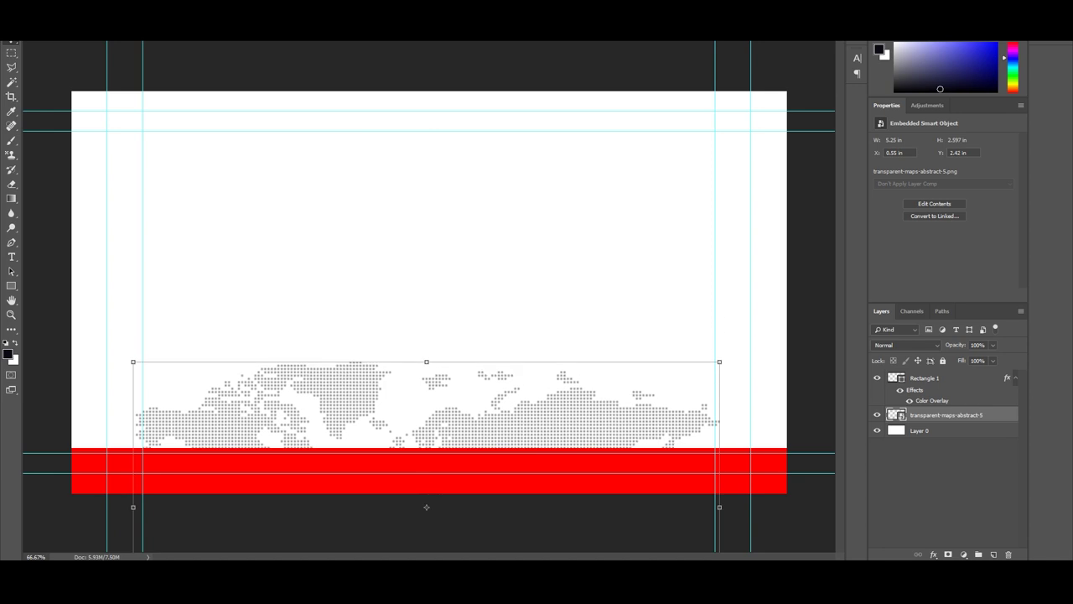
# Bring the map layer above the red rectangle and enlarge the map proportionally to about 5.82 × 2.88 in
pyautogui.click(943, 494)
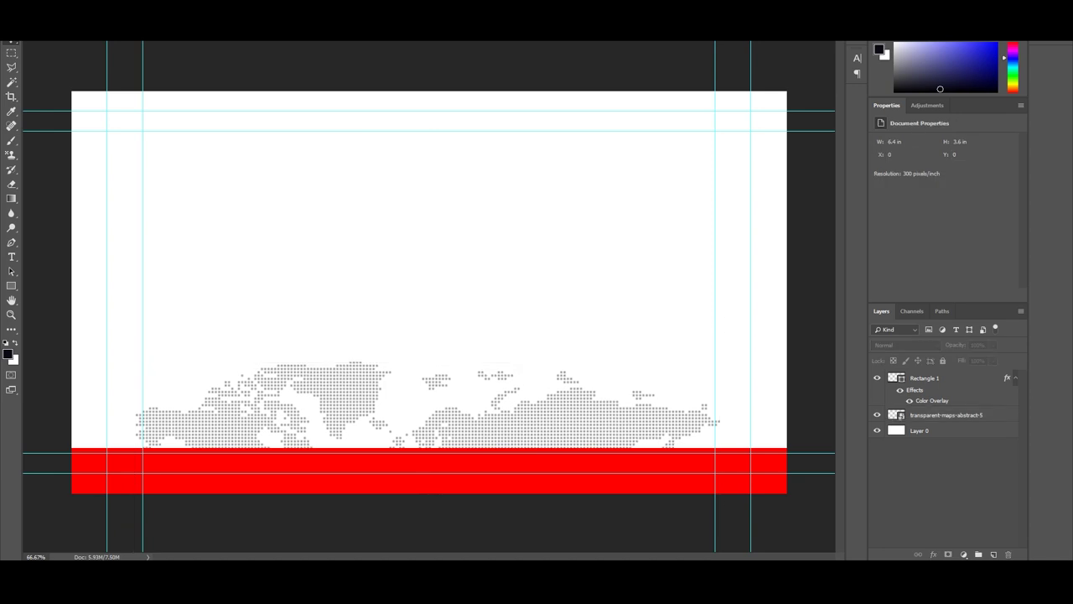
pyautogui.moveTo(946, 415); pyautogui.dragTo(945, 378)
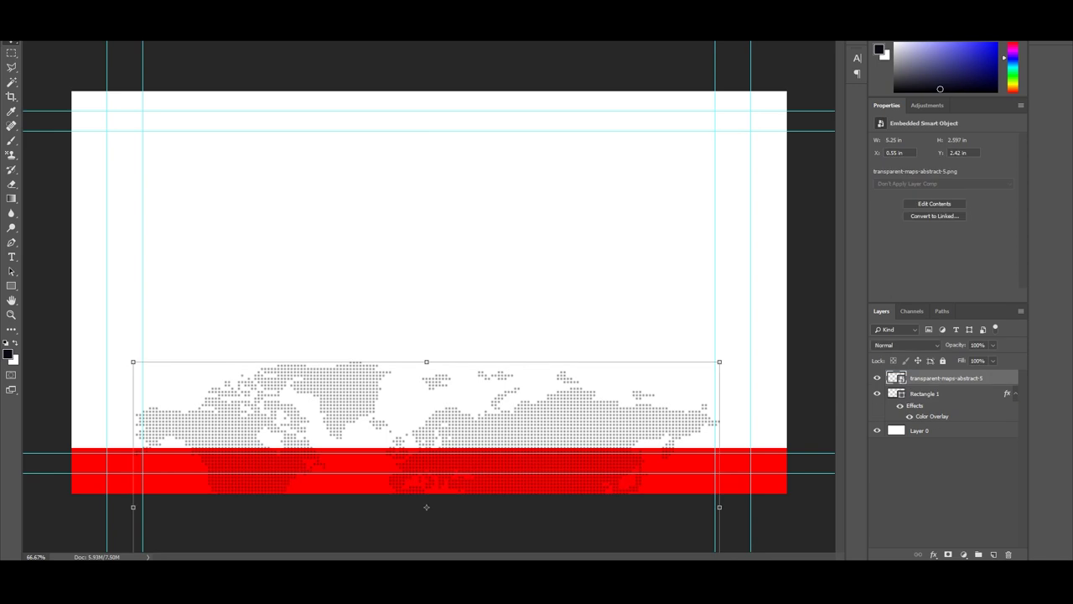
pyautogui.moveTo(720, 362); pyautogui.dragTo(750, 348)
pyautogui.press('Escape')
pyautogui.press('alt')
pyautogui.press('Escape')
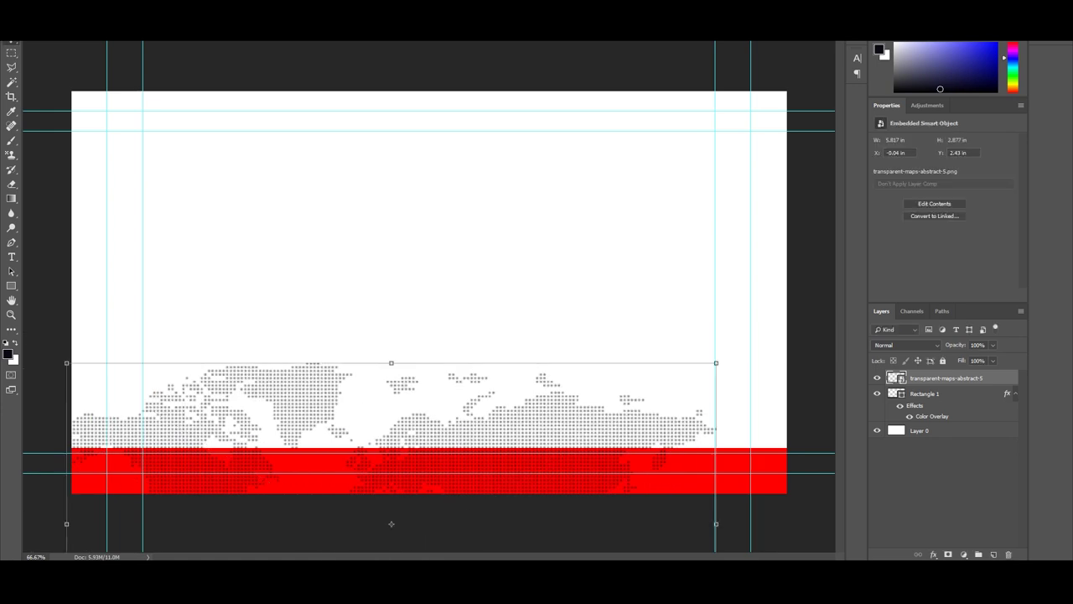
# Shift the white Layer 0 about 0.23 in right and down, and hide that layer
pyautogui.moveTo(537, 396); pyautogui.dragTo(568, 424)
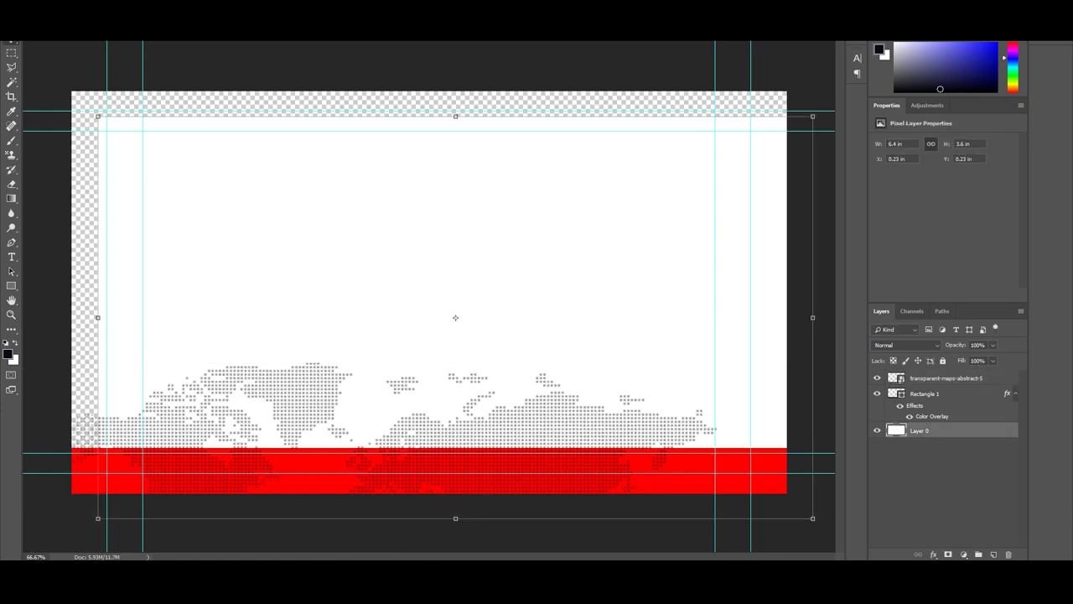
pyautogui.click(877, 430)
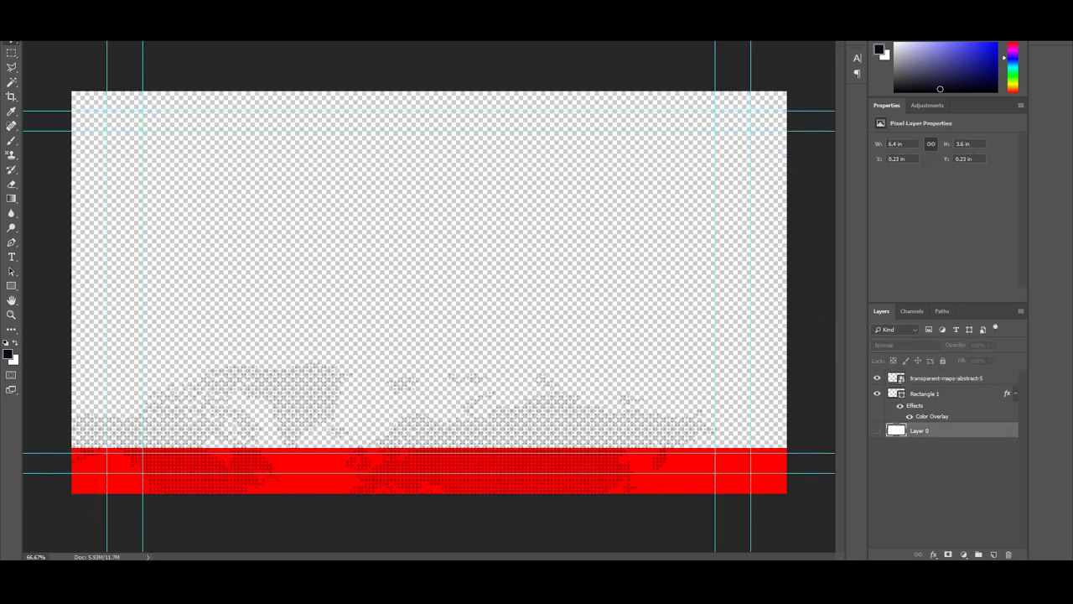
pyautogui.click(930, 486)
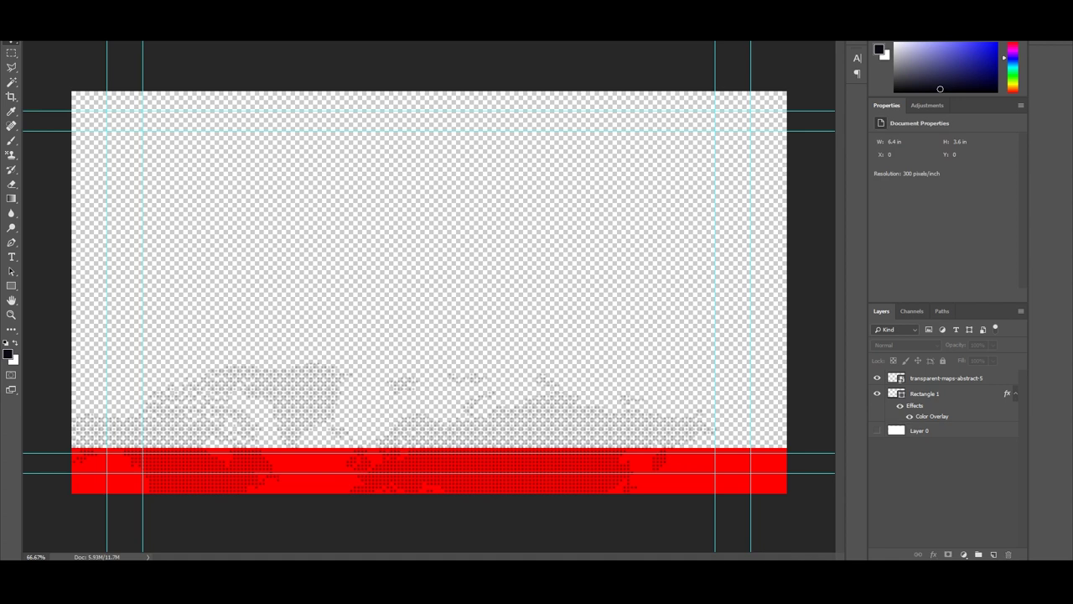
# Move the dotted map right and down over the red bar, to about X 0.17 in and Y 2.75 in
pyautogui.click(946, 378)
pyautogui.moveTo(562, 398); pyautogui.dragTo(588, 430)
pyautogui.click(945, 490)
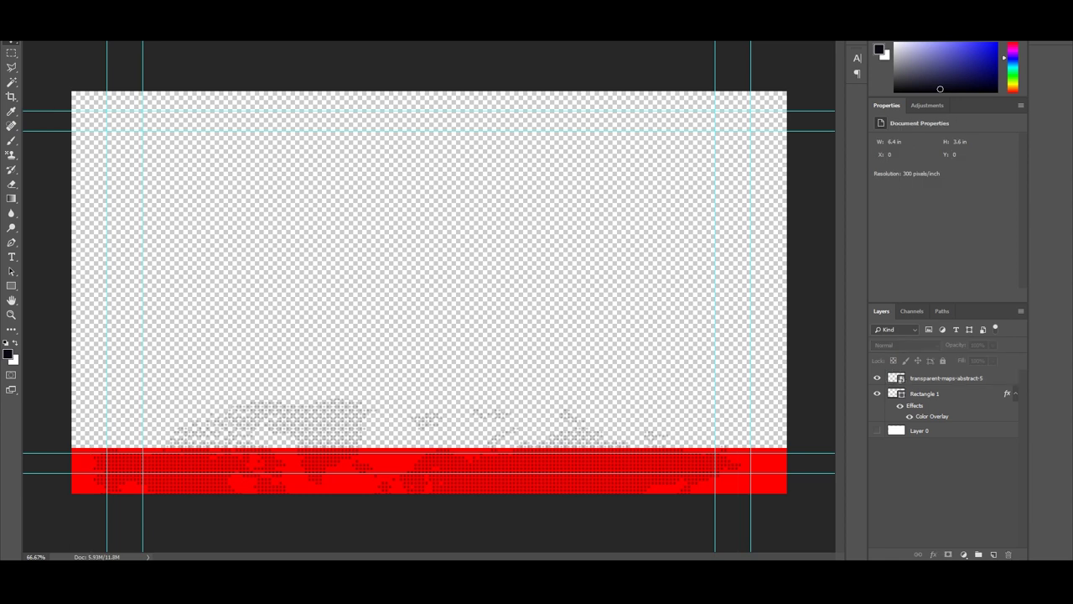
# Lower the opacity of the map layer so the dots are only a faint texture over the red bar
pyautogui.click(945, 378)
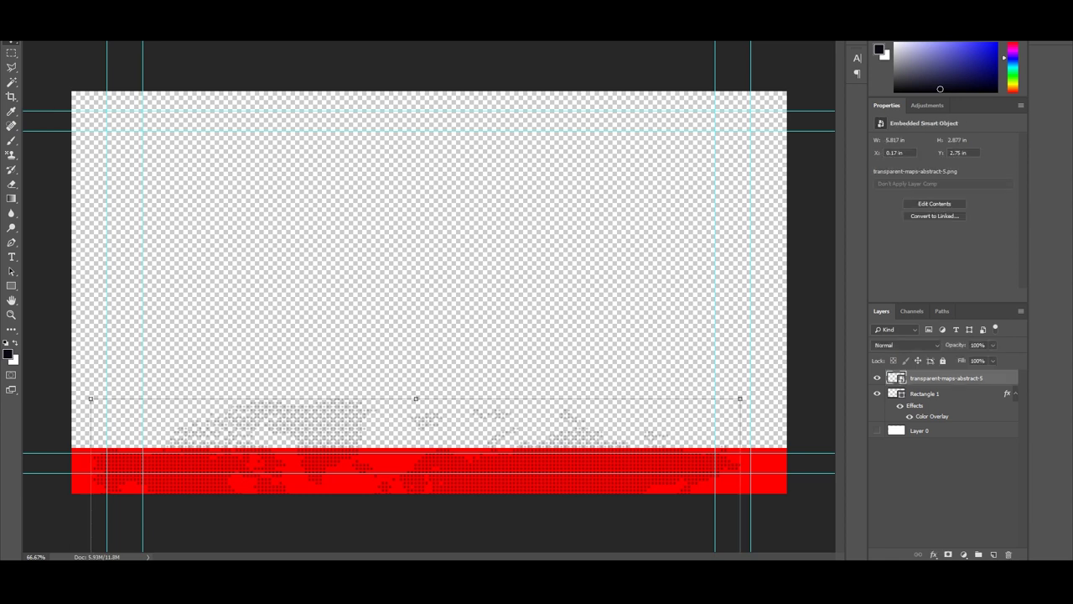
pyautogui.click(993, 344)
pyautogui.moveTo(992, 358); pyautogui.dragTo(967, 358)
pyautogui.click(945, 494)
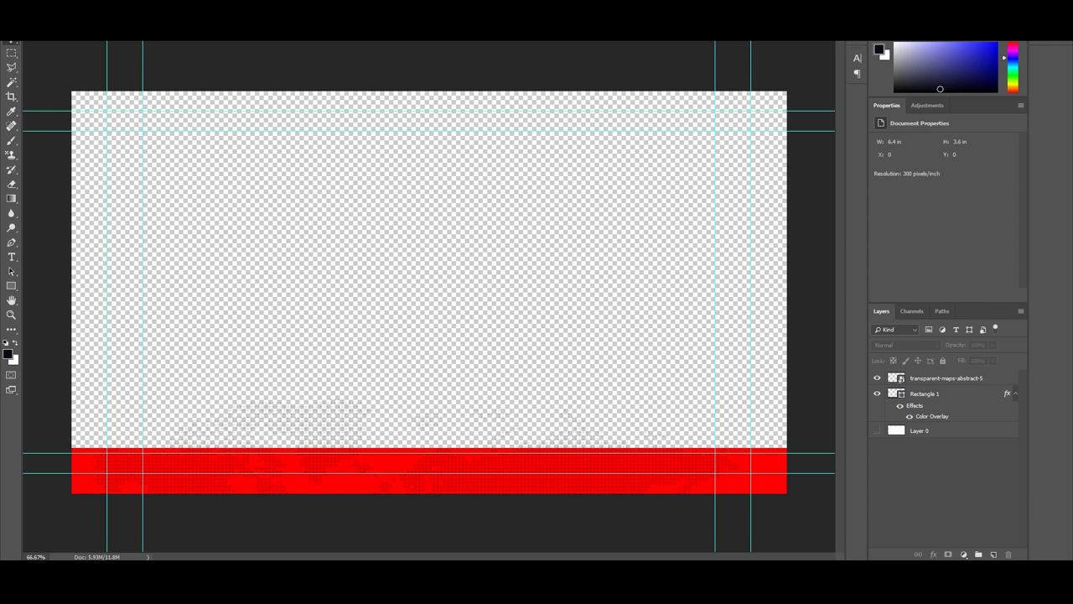
# Show the white Layer 0 and delete the map dots above the red bar from the map layer
pyautogui.click(877, 430)
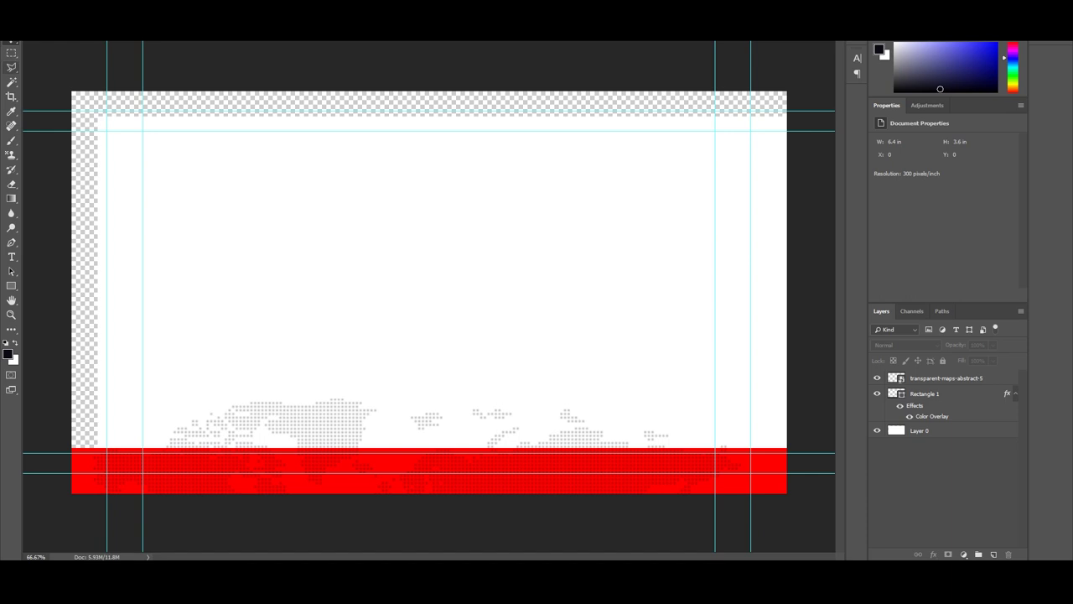
pyautogui.press('m')
pyautogui.moveTo(72, 92)
pyautogui.mouseDown()
pyautogui.moveTo(665, 378)
pyautogui.moveTo(892, 445)
pyautogui.mouseUp()
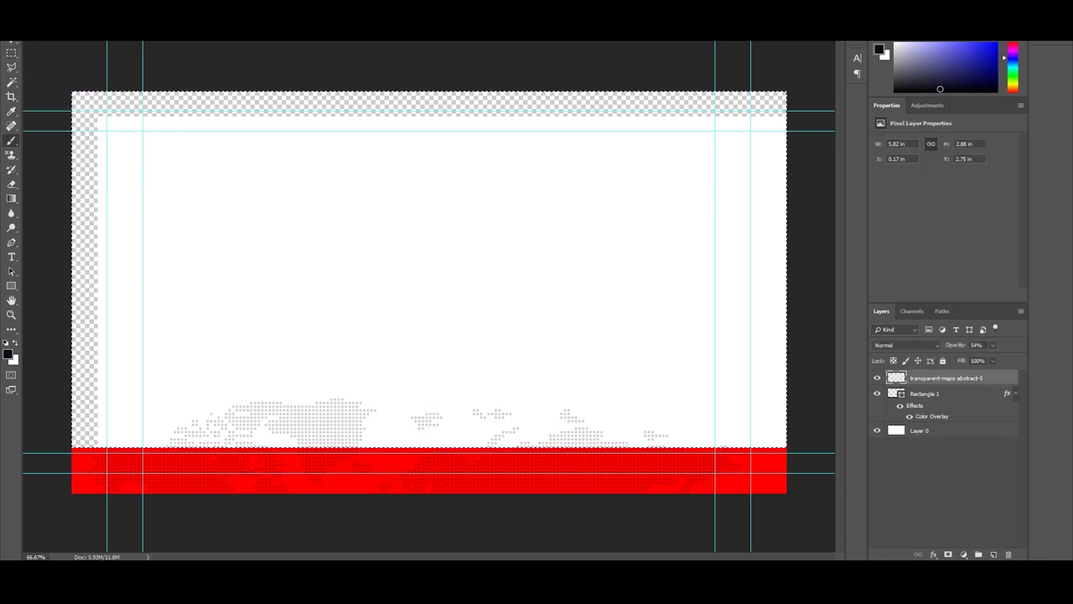
pyautogui.press('Delete')
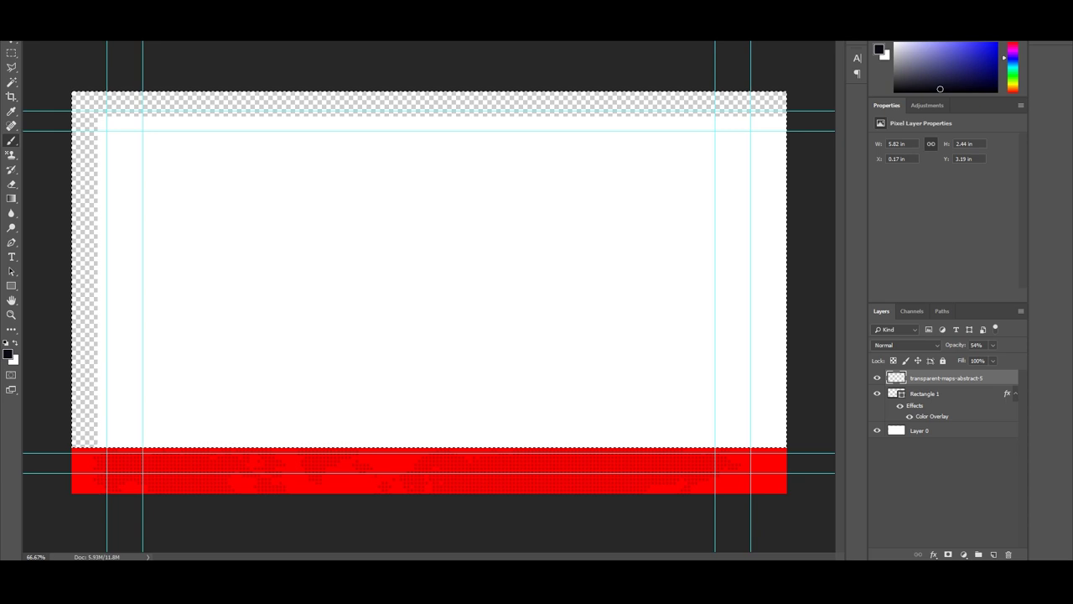
pyautogui.press('m')
# Check the trimmed map with Rectangle 1 briefly hidden, restore the rectangle and hide Layer 0
pyautogui.click(877, 393)
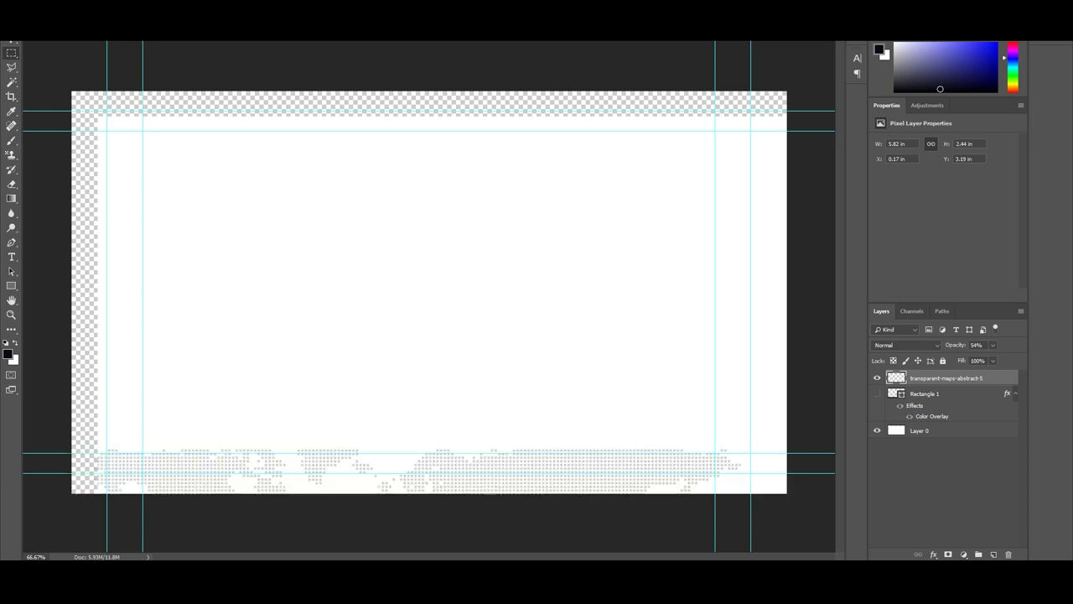
pyautogui.click(877, 393)
pyautogui.click(877, 430)
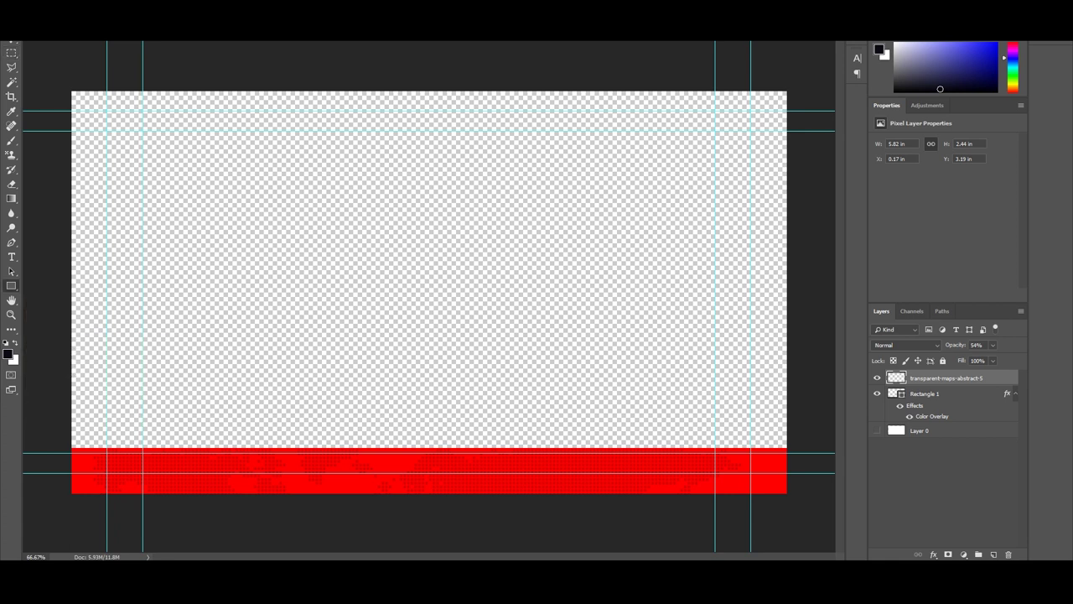
# Draw a full-width rectangle about 2024 × 69 px over the upper half of the red bar
pyautogui.moveTo(48, 448); pyautogui.dragTo(802, 471)
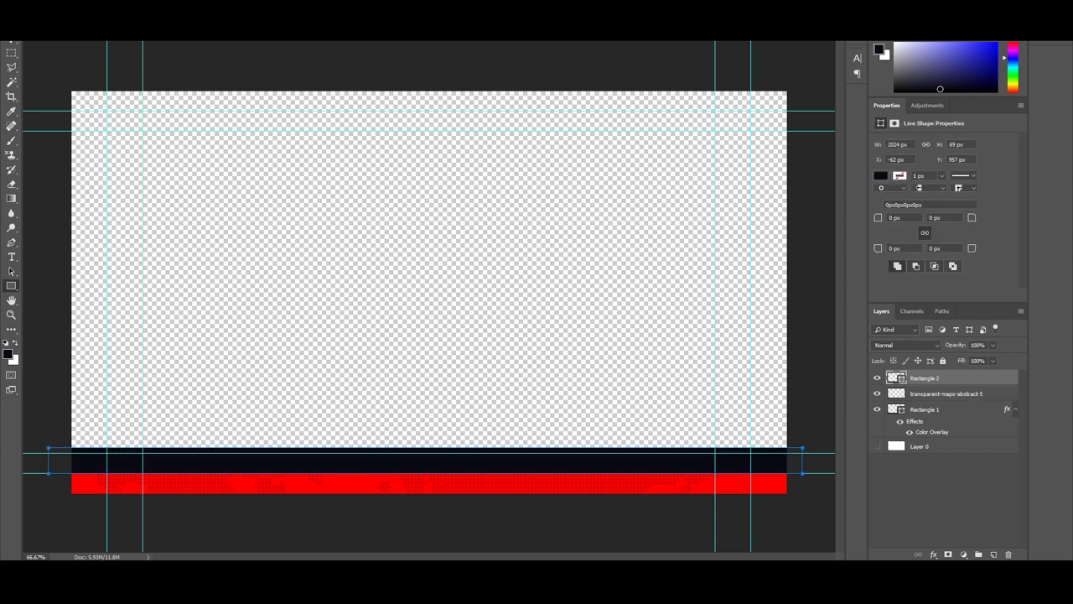
pyautogui.press('x')
pyautogui.click(943, 502)
pyautogui.click(925, 378)
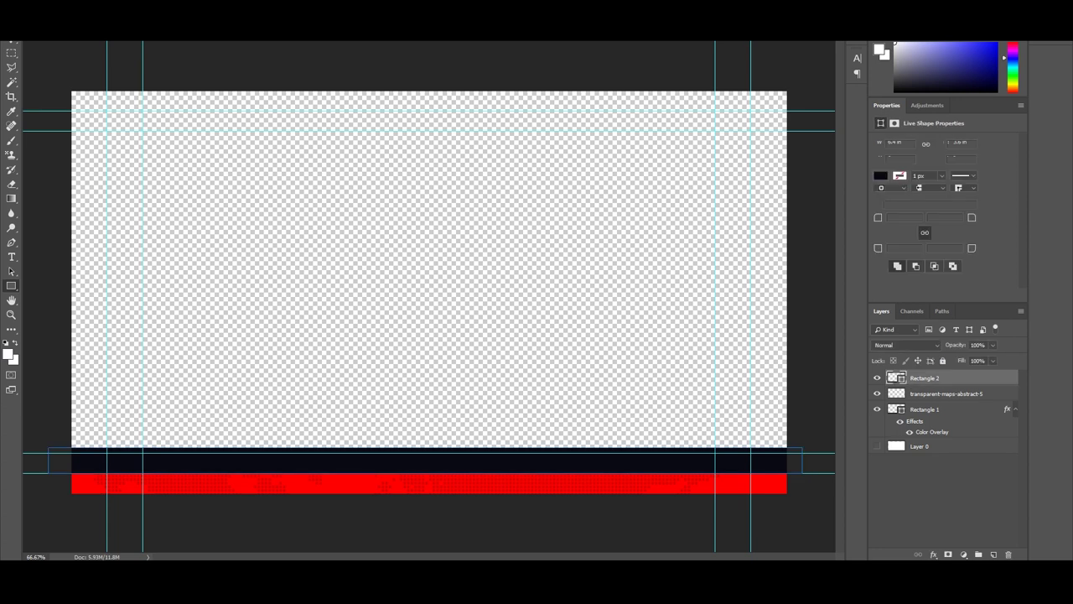
# Add a white (ffffff) Color Overlay to the Rectangle 2 layer
pyautogui.doubleClick(968, 378)
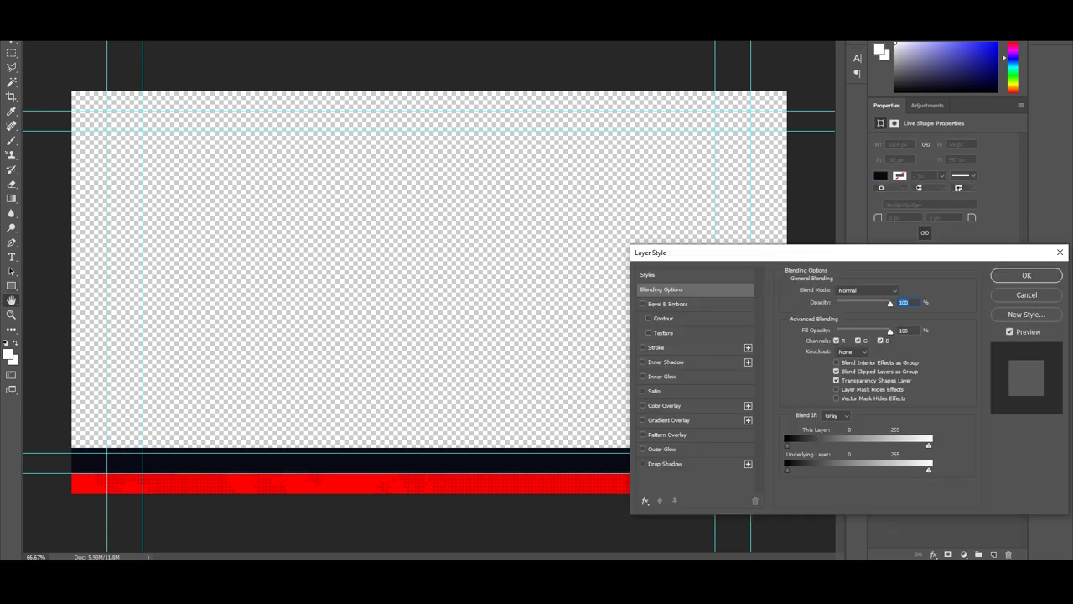
pyautogui.click(643, 406)
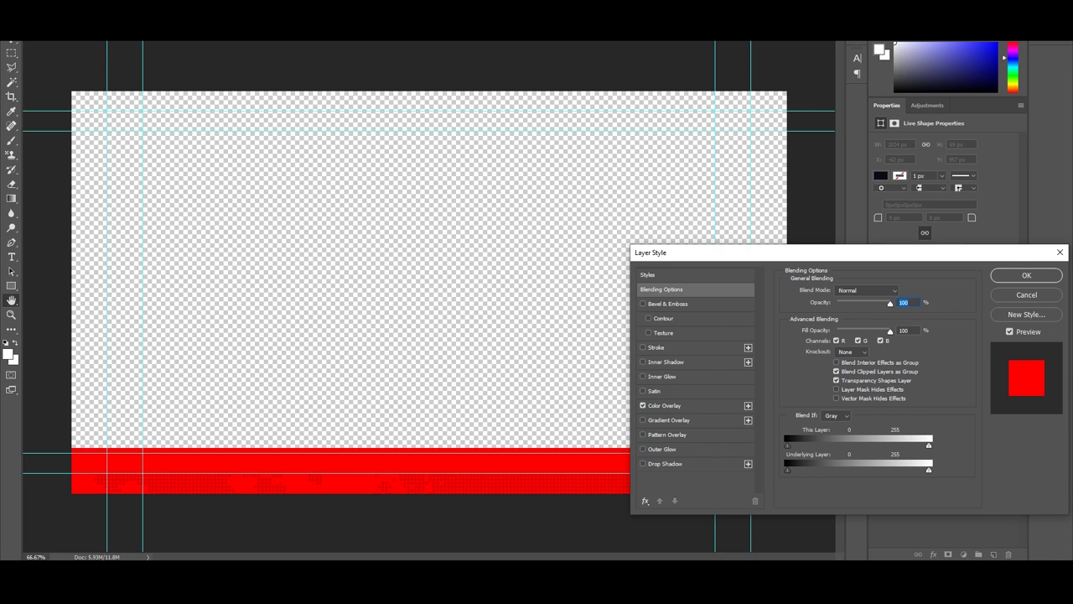
pyautogui.click(665, 405)
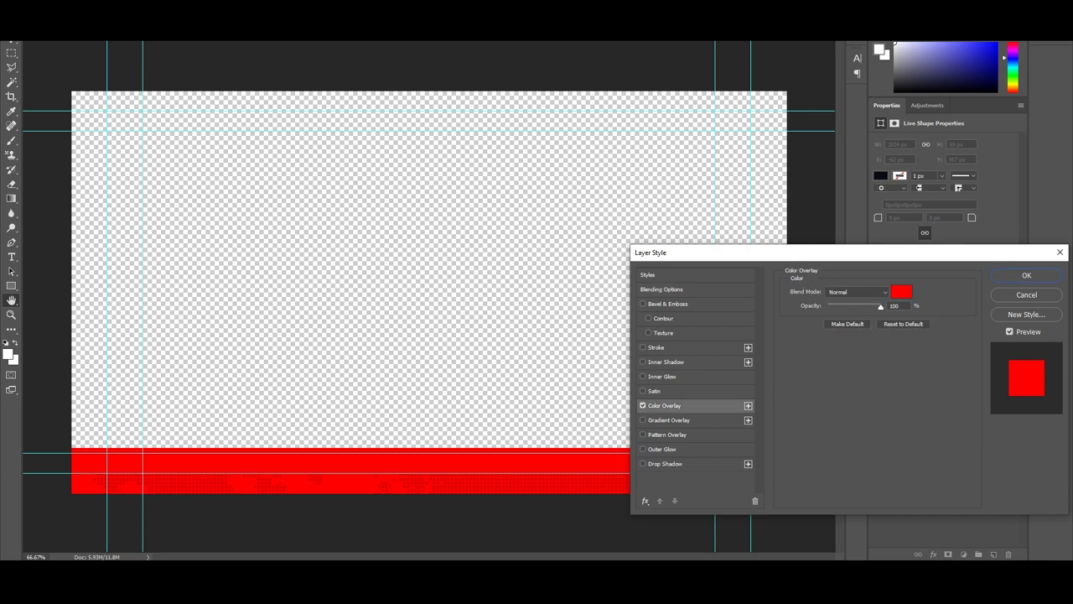
pyautogui.click(901, 292)
pyautogui.moveTo(689, 361); pyautogui.dragTo(668, 335)
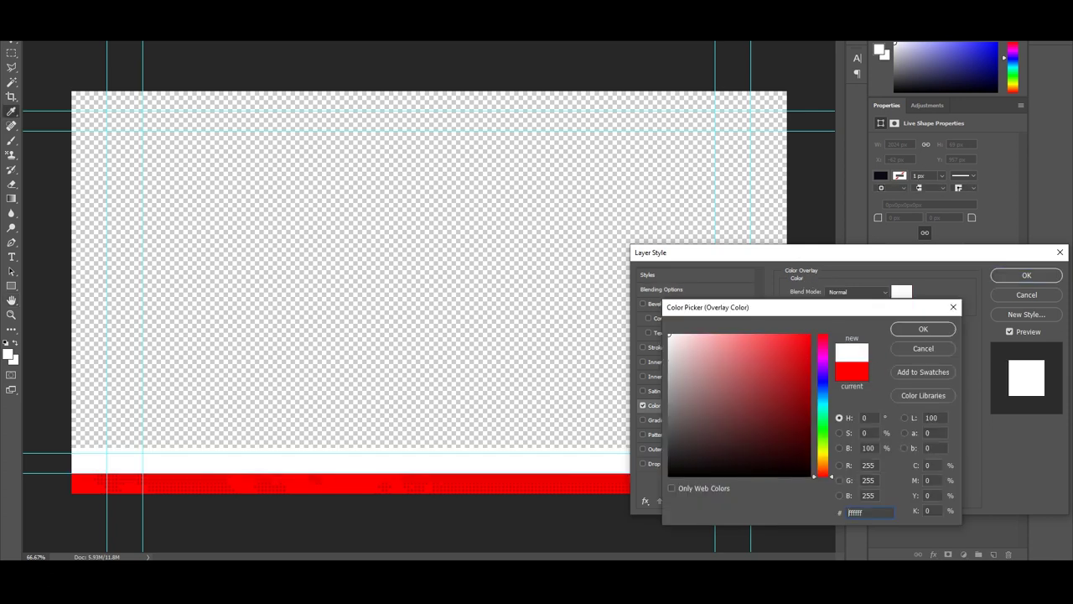
pyautogui.click(923, 329)
pyautogui.click(1026, 275)
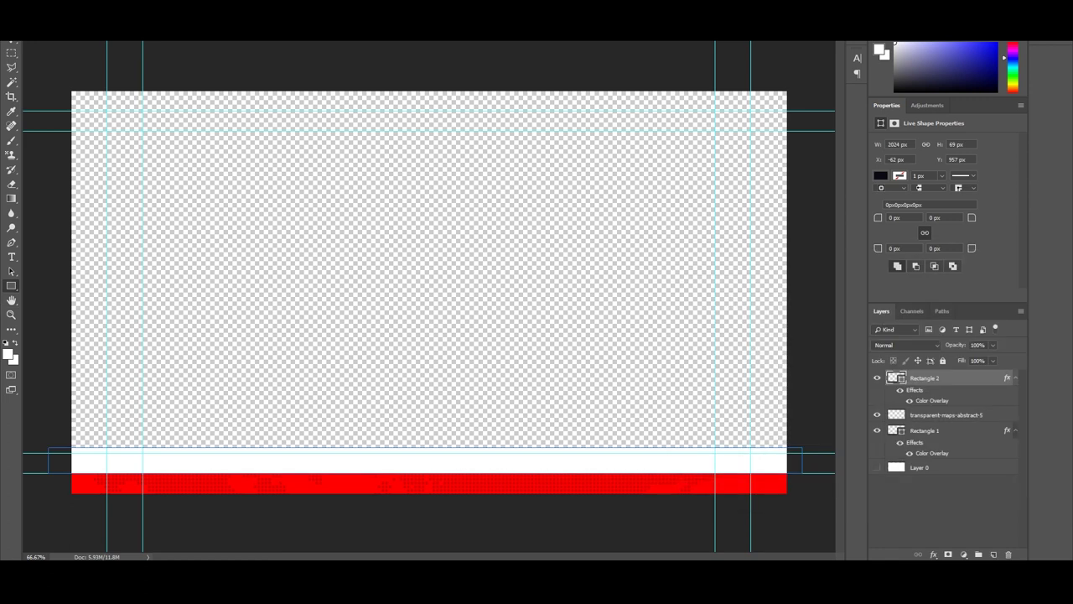
# Lower the opacity of the white strip to 27% and deselect its layer
pyautogui.click(993, 344)
pyautogui.moveTo(996, 358); pyautogui.dragTo(953, 357)
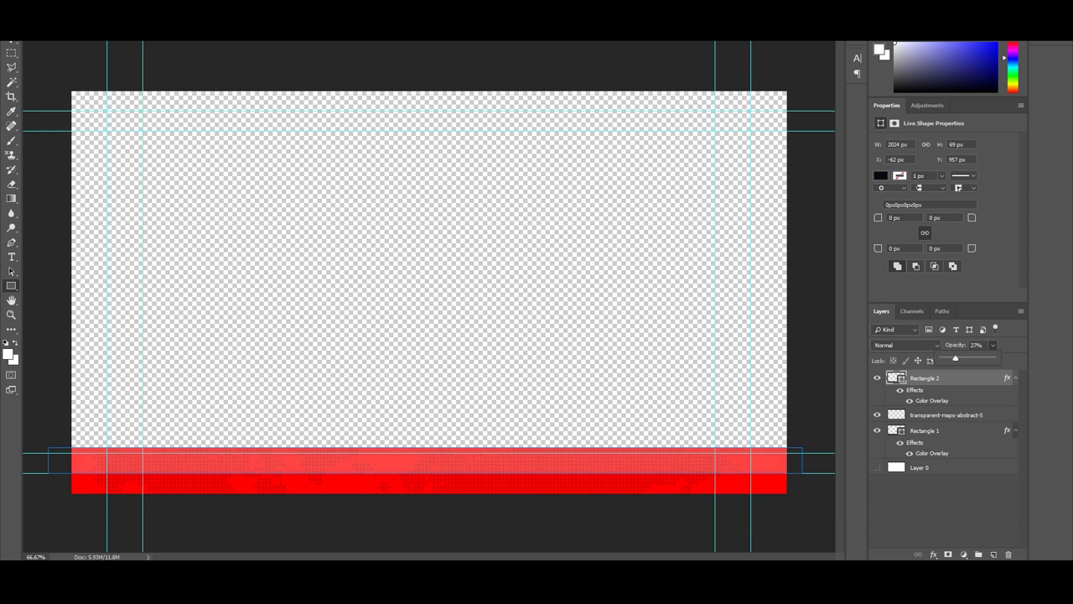
pyautogui.press('m')
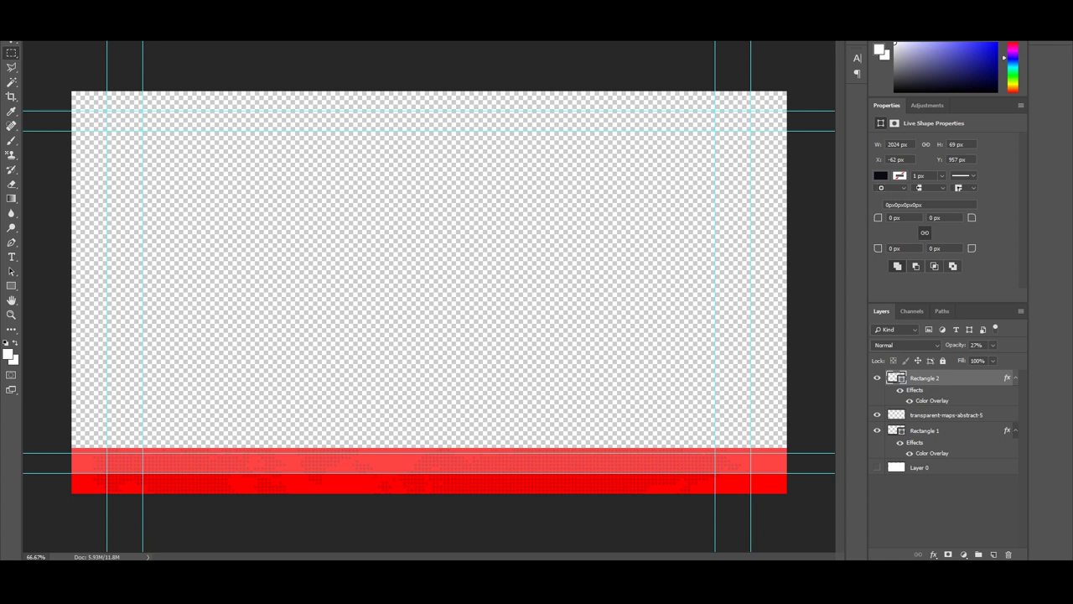
pyautogui.hotkey('ctrl', 't')
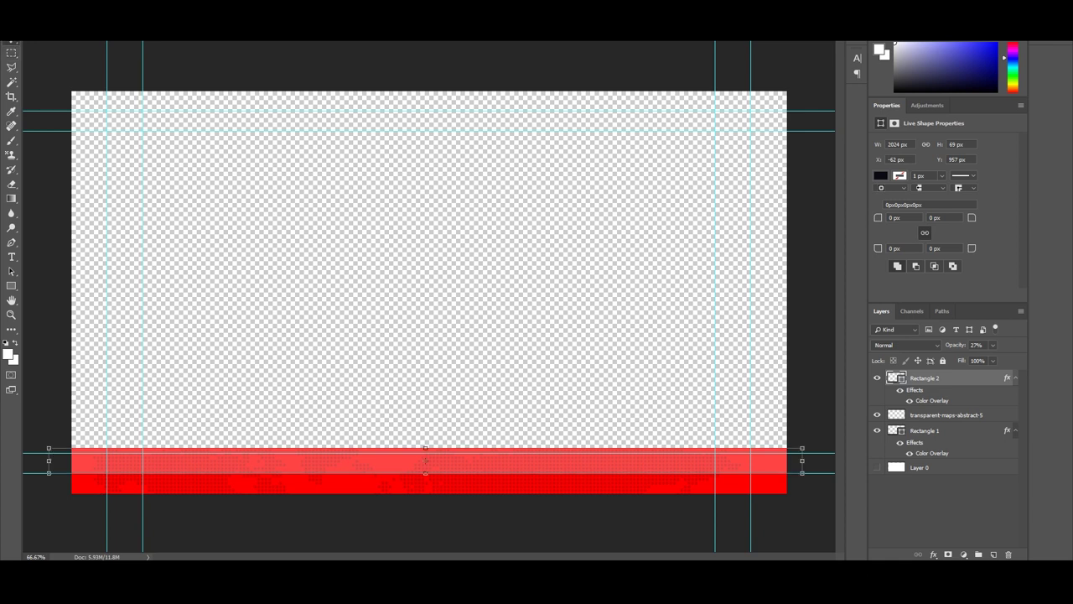
pyautogui.click(943, 510)
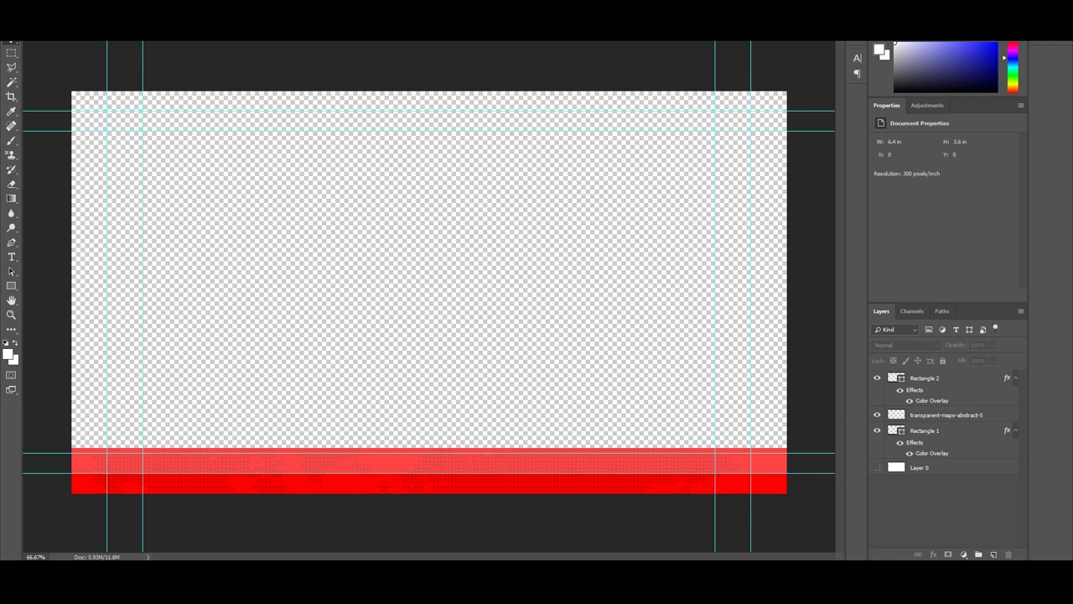
# Merge the visible layers into one and cut the merged bar from the whole canvas
pyautogui.hotkey('ctrl', 'shift', 'e')
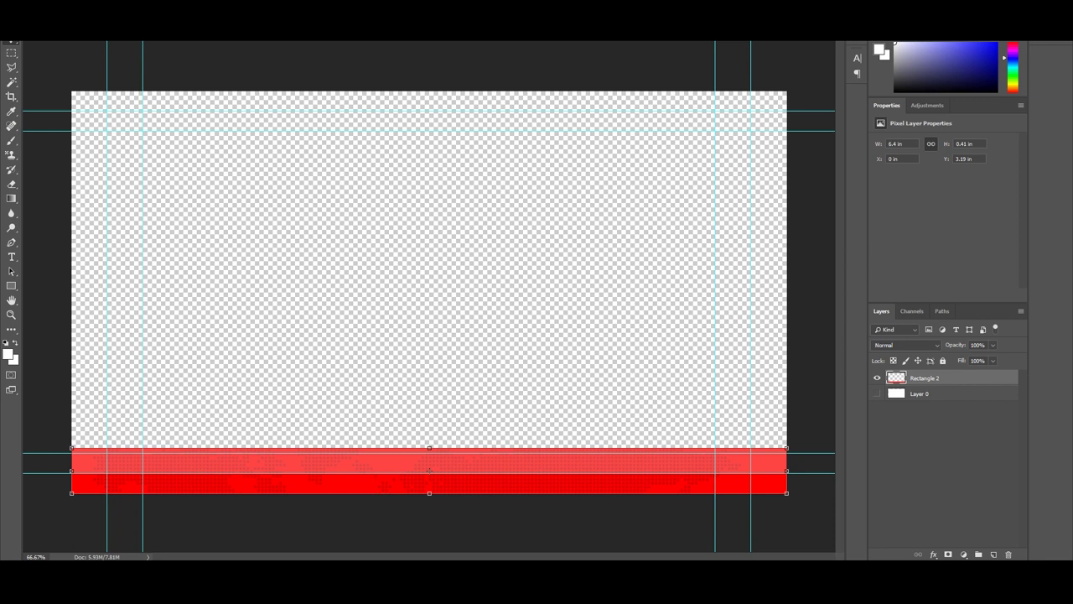
pyautogui.moveTo(429, 447); pyautogui.dragTo(429, 92)
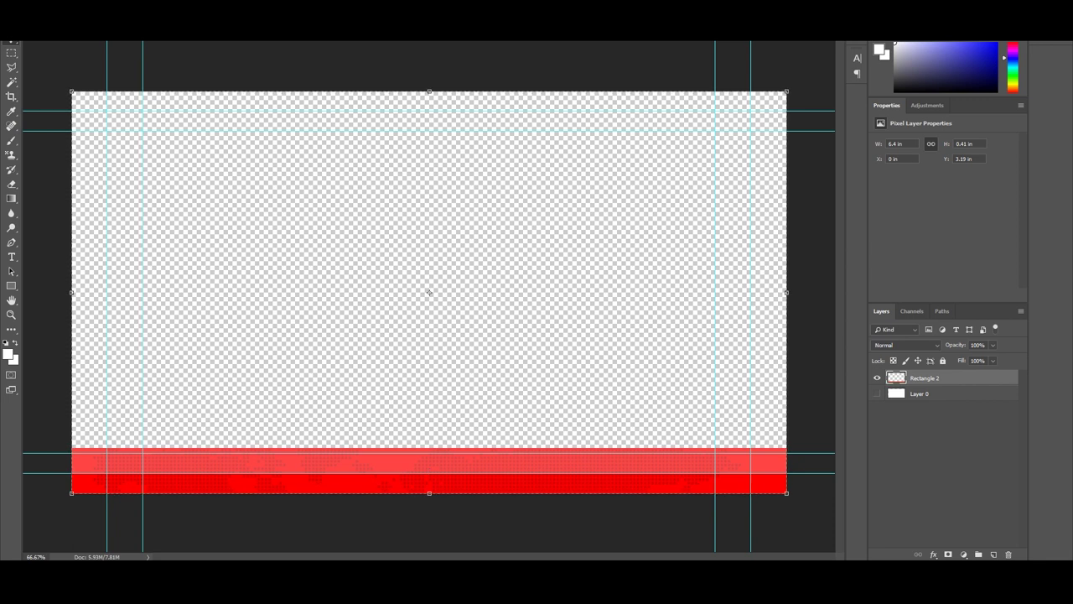
pyautogui.hotkey('ctrl', 'x')
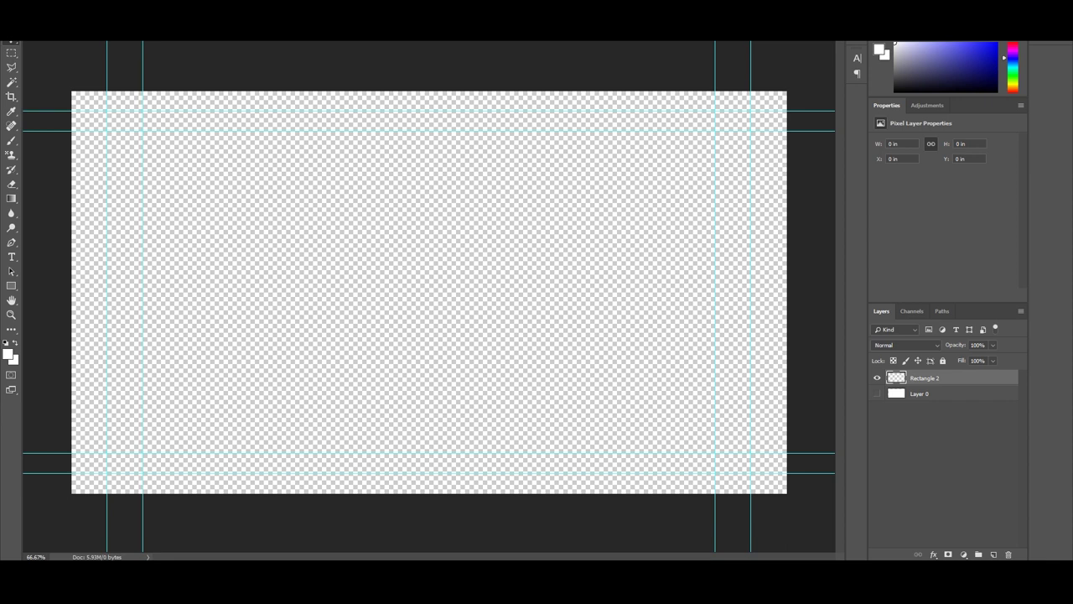
# Create a 1920 × 123 px document at 300 pixels/inch from the clipboard size and paste the red bar into it
pyautogui.hotkey('ctrl', 'n')
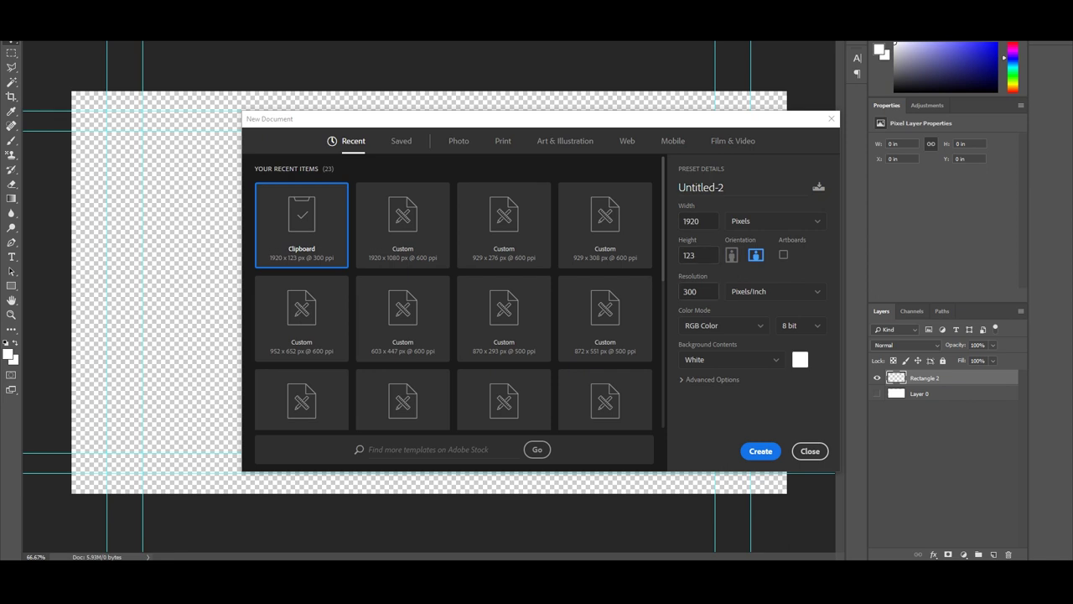
pyautogui.press('Return')
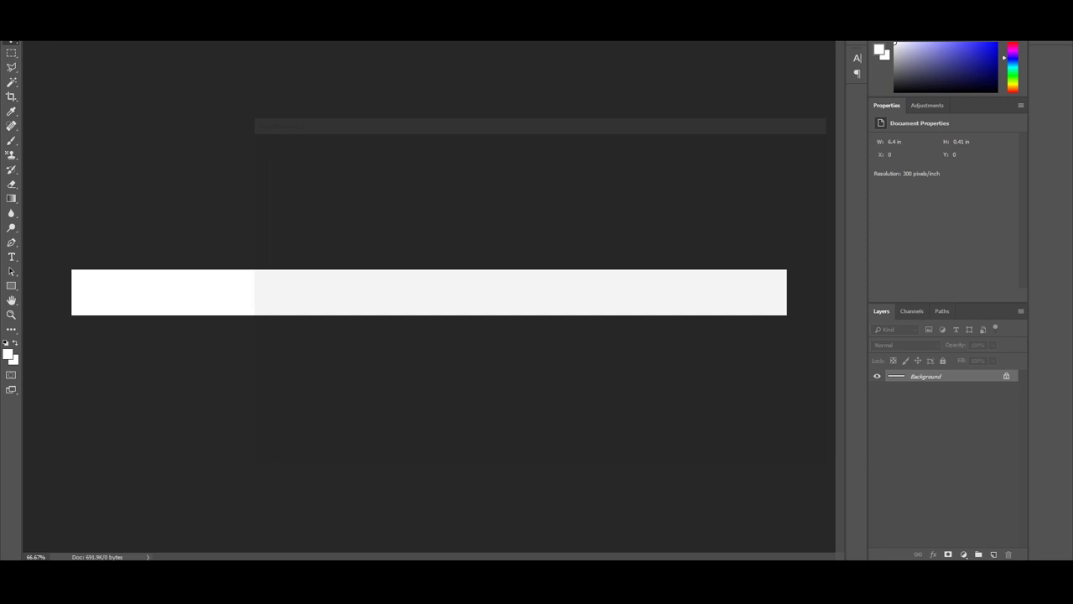
pyautogui.hotkey('ctrl', 'v')
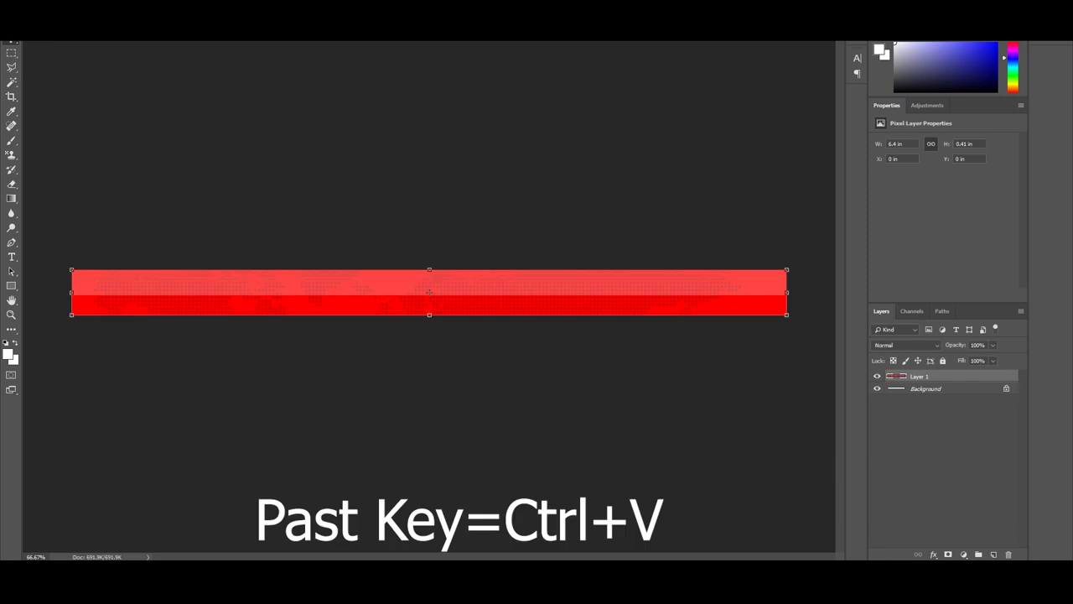
pyautogui.press('m')
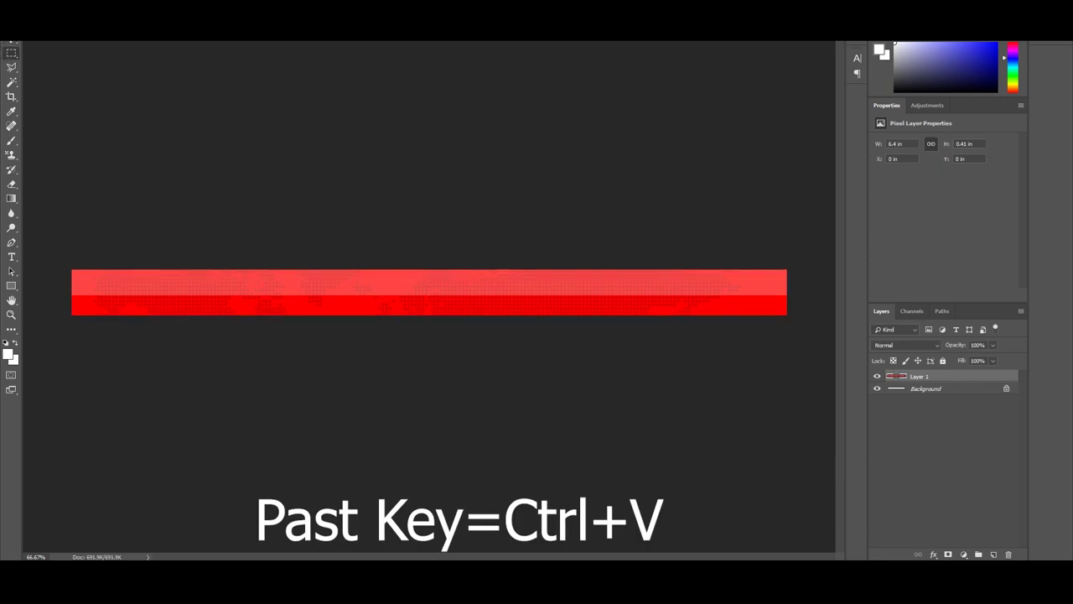
pyautogui.press('v')
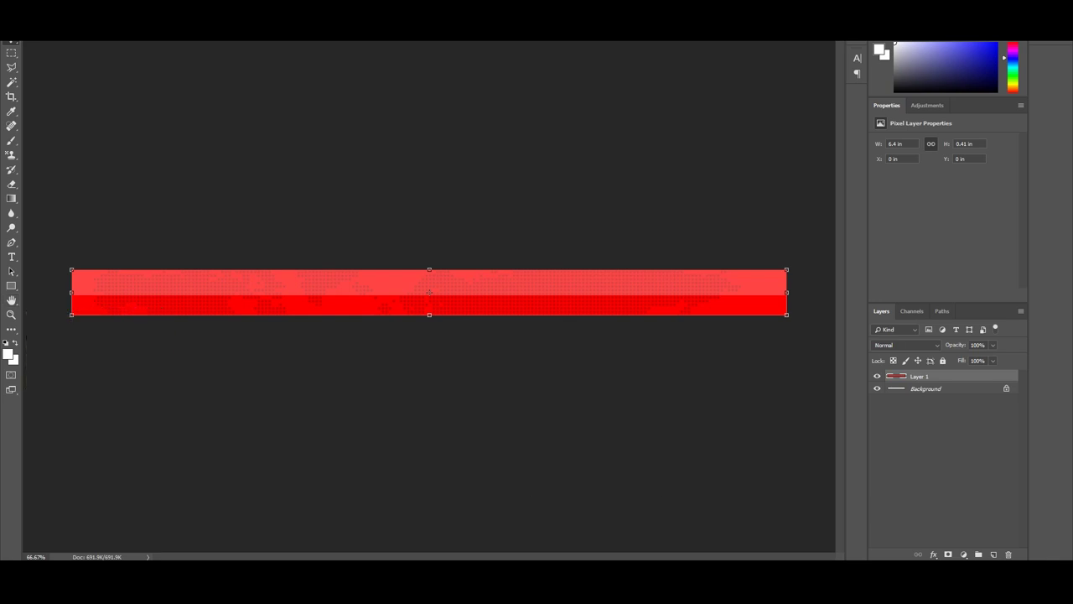
pyautogui.press('Return')
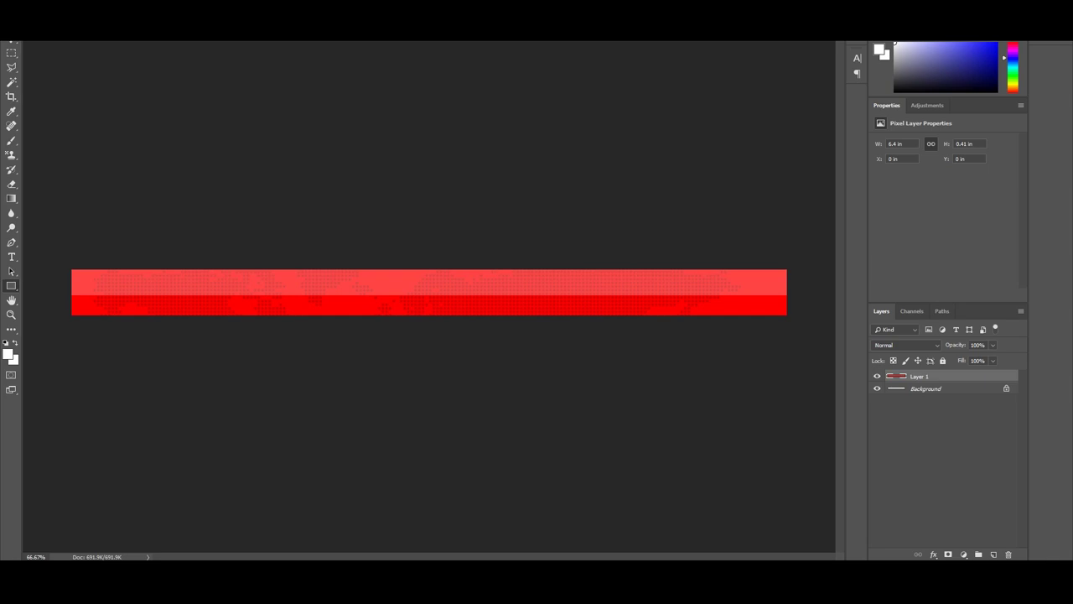
# Add a Stroke effect to the pasted bar layer with a size of 3 px and an opacity of 65%
pyautogui.doubleClick(963, 376)
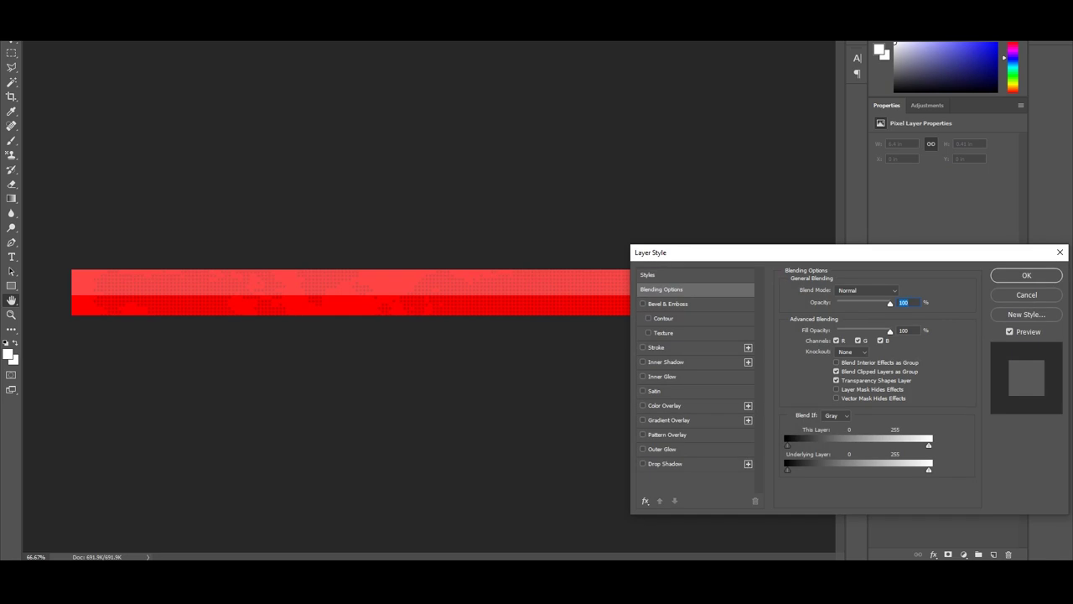
pyautogui.click(643, 347)
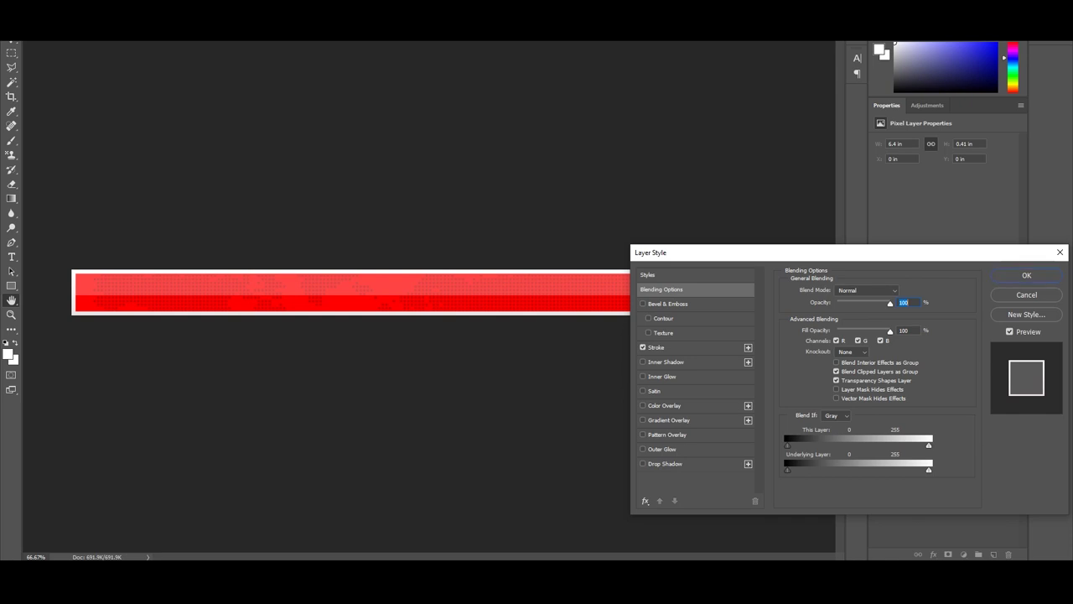
pyautogui.click(656, 347)
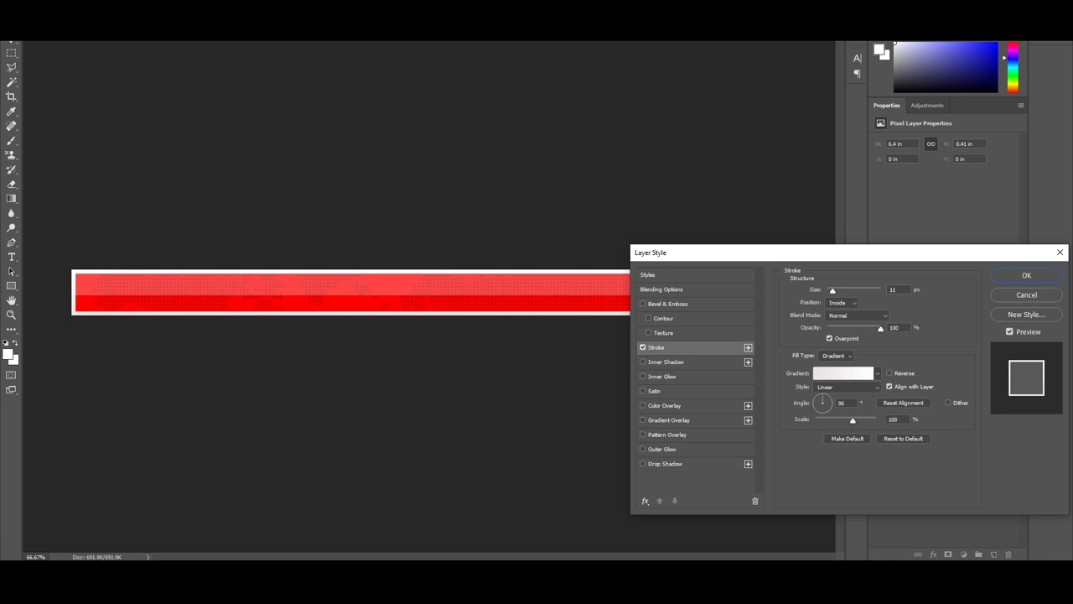
pyautogui.moveTo(839, 253); pyautogui.dragTo(809, 314)
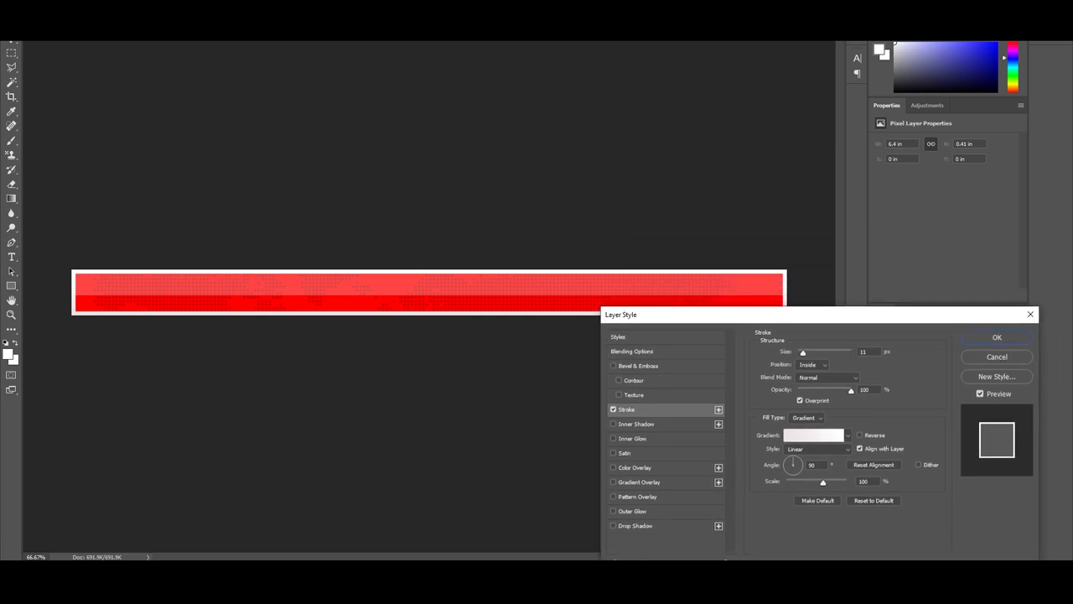
pyautogui.moveTo(803, 353); pyautogui.dragTo(798, 353)
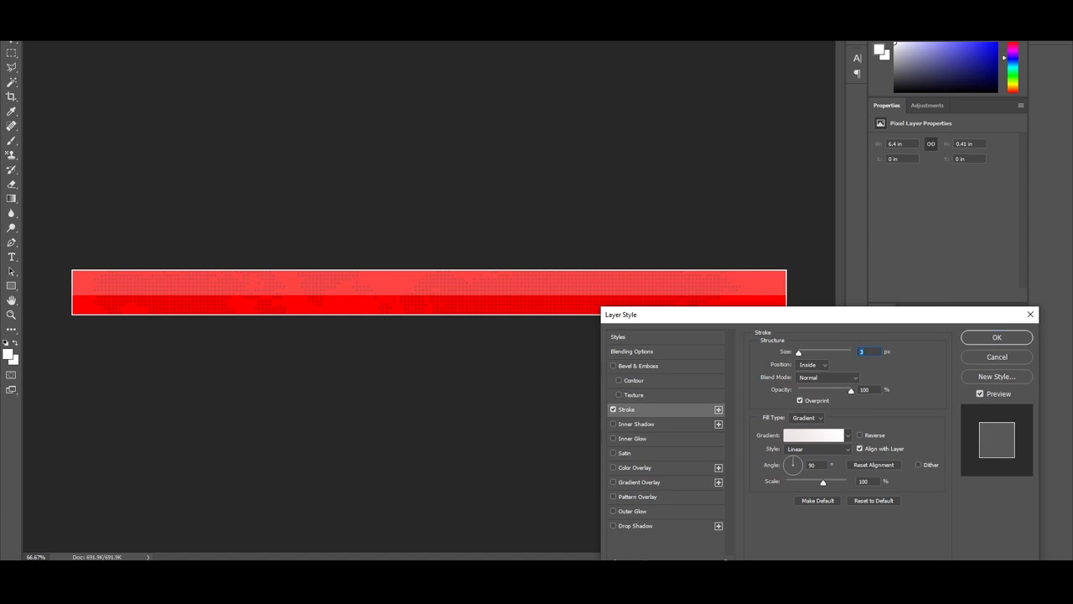
pyautogui.moveTo(851, 390); pyautogui.dragTo(826, 391)
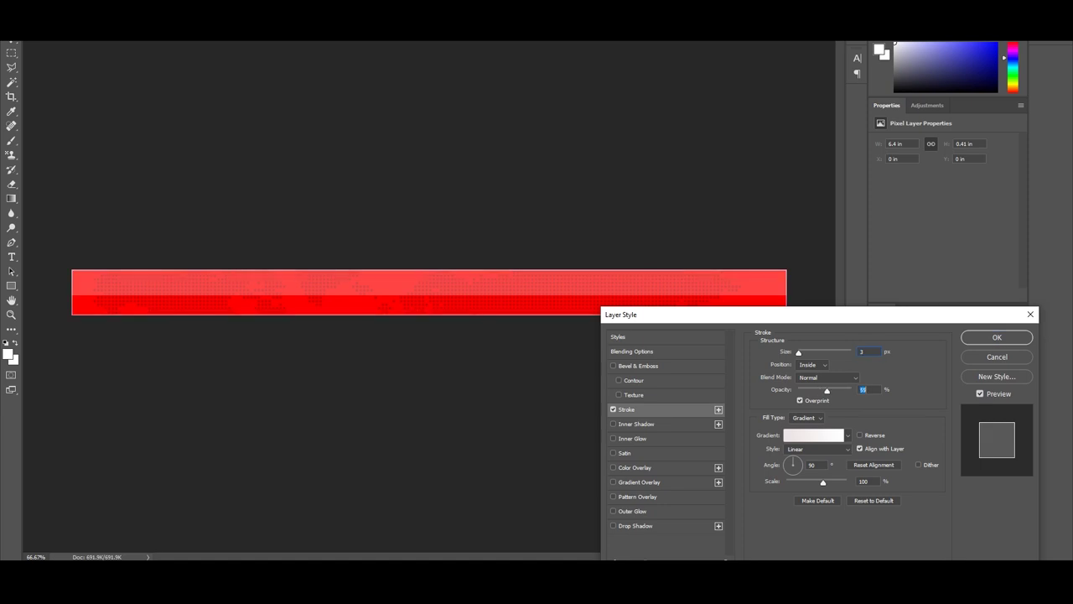
pyautogui.press('Up')
pyautogui.press('Up')
pyautogui.press('Up')
pyautogui.press('Up')
pyautogui.press('Up')
pyautogui.press('Up')
pyautogui.press('Up')
pyautogui.press('Up')
pyautogui.press('Up')
# Apply the Orange, Yellow, Orange gradient preset to the stroke and increase its size to 8 px
pyautogui.click(813, 434)
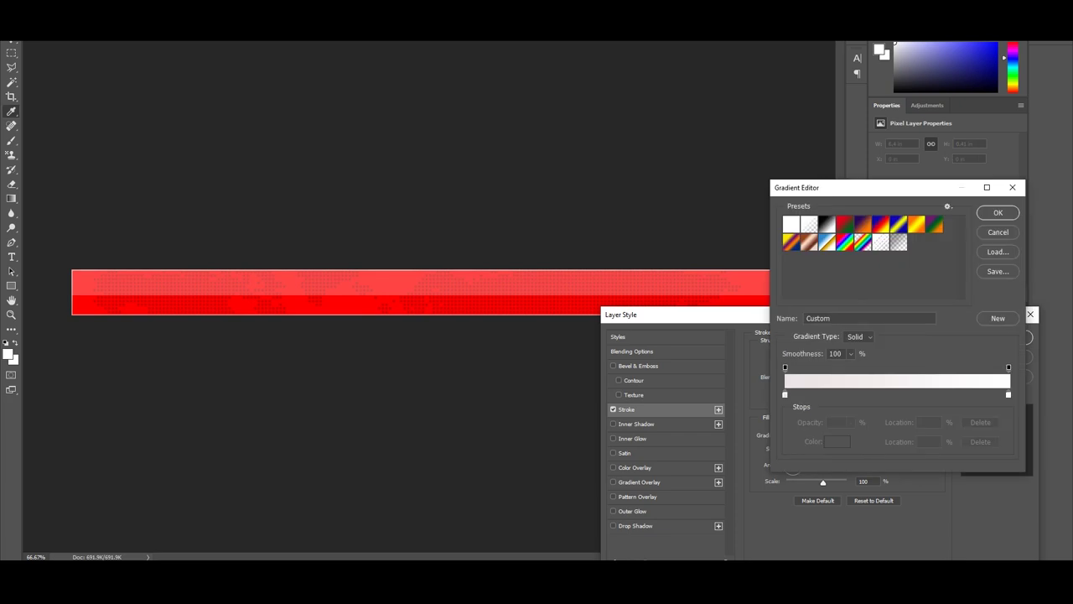
pyautogui.click(916, 224)
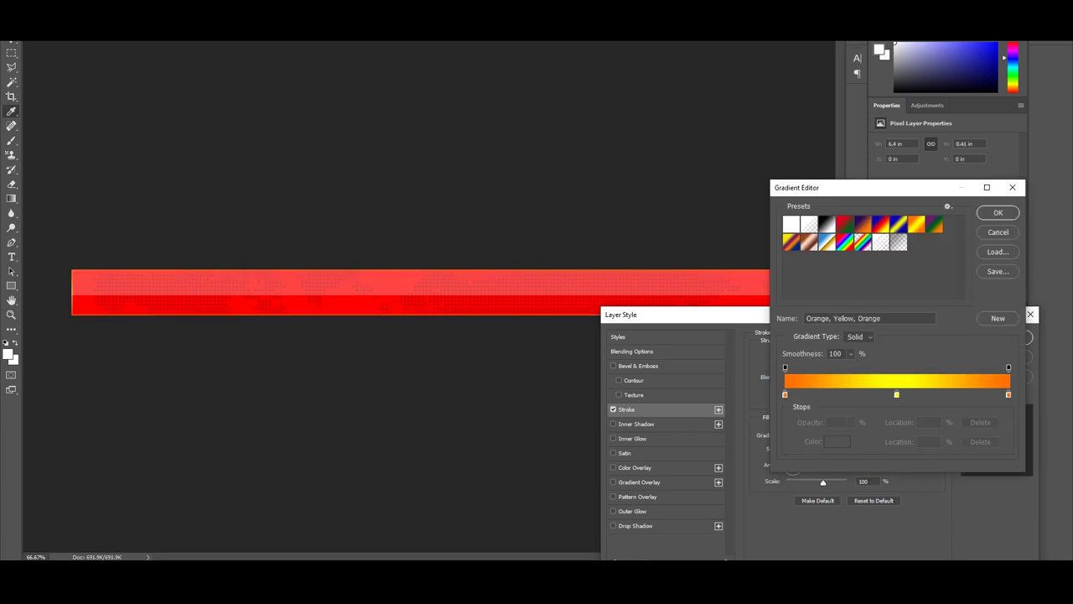
pyautogui.click(997, 212)
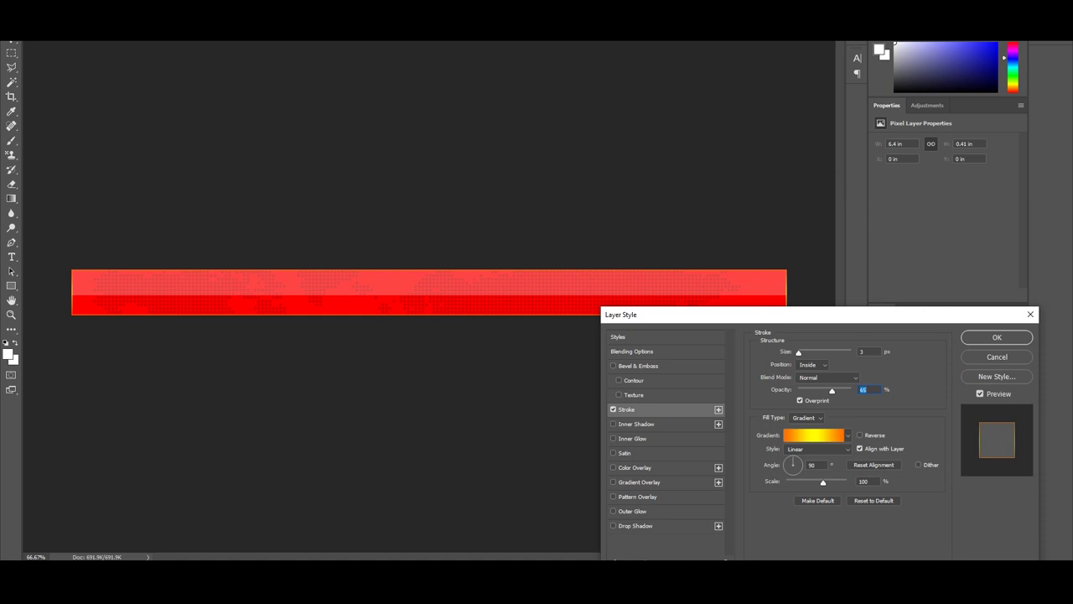
pyautogui.moveTo(798, 352); pyautogui.dragTo(802, 352)
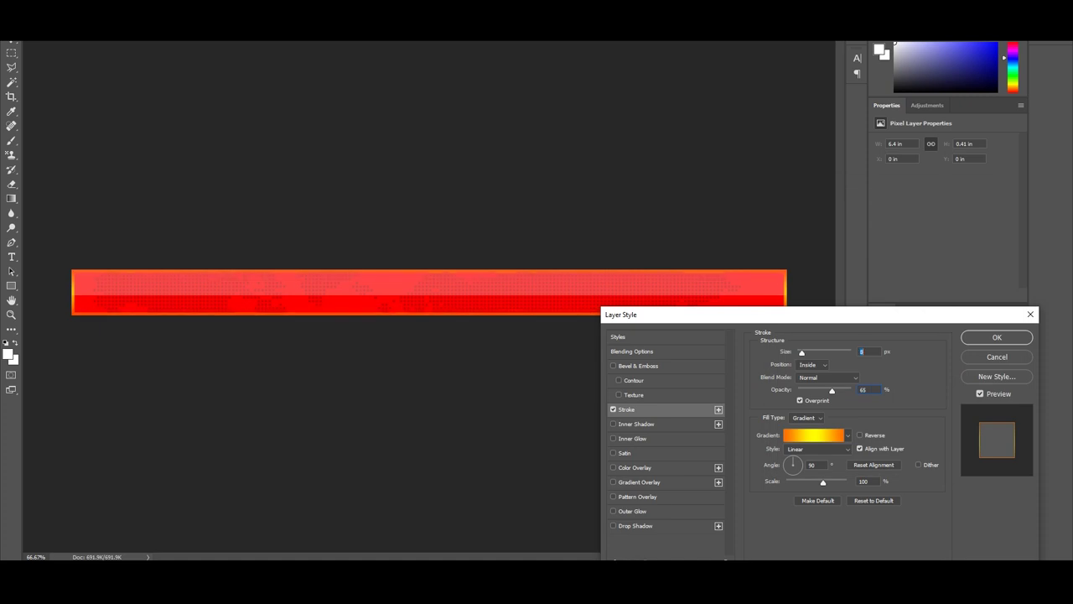
# Set the bar's stroke size to 4 px, its fill to solid white (ffffff) and its opacity to 100%
pyautogui.write('4')
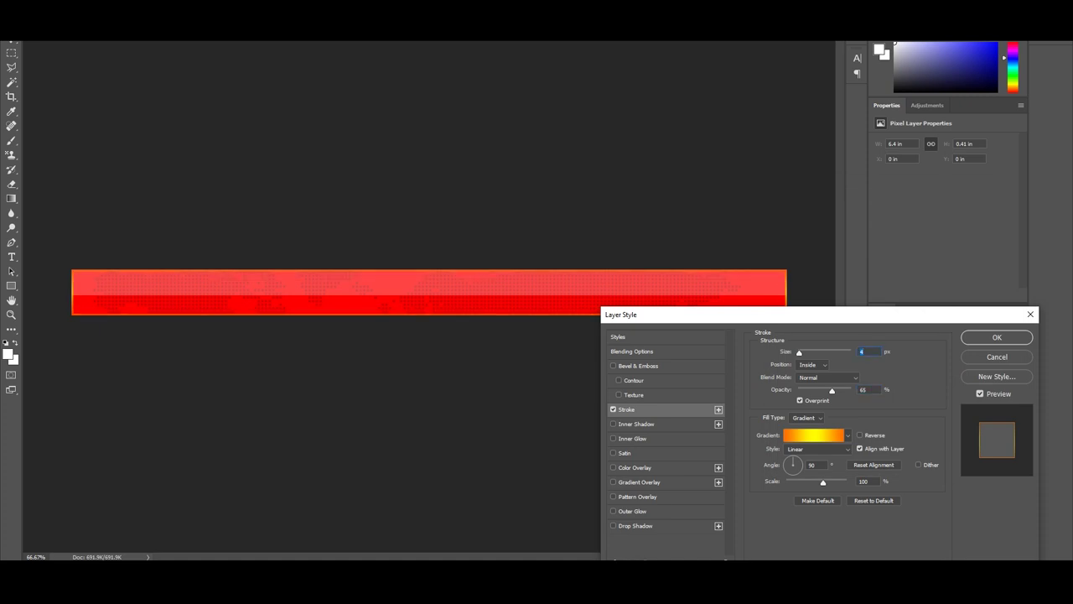
pyautogui.click(805, 417)
pyautogui.click(803, 419)
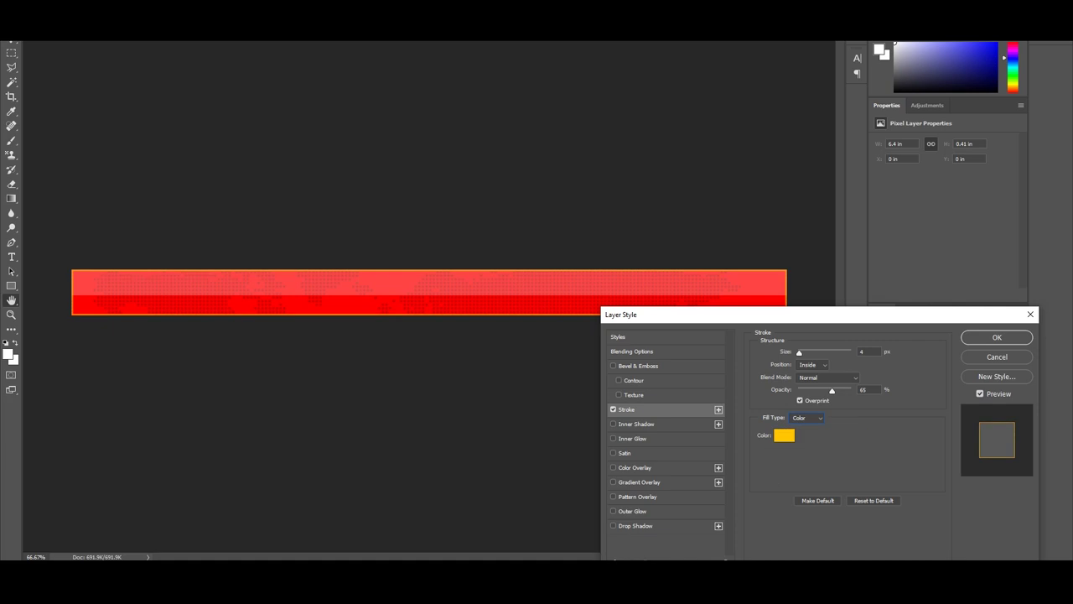
pyautogui.click(784, 435)
pyautogui.write('ffffff')
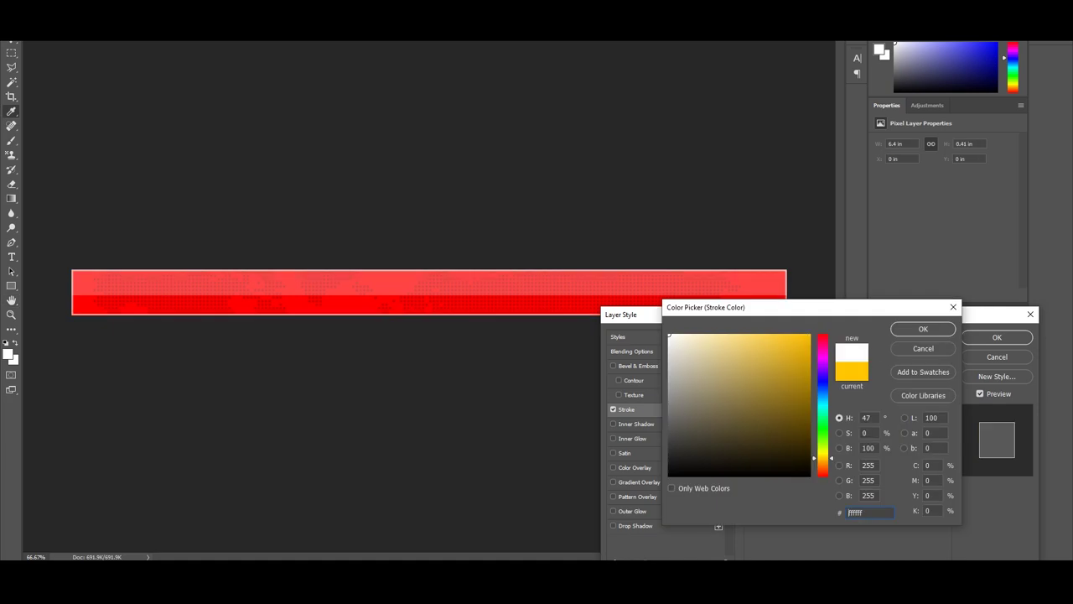
pyautogui.press('Return')
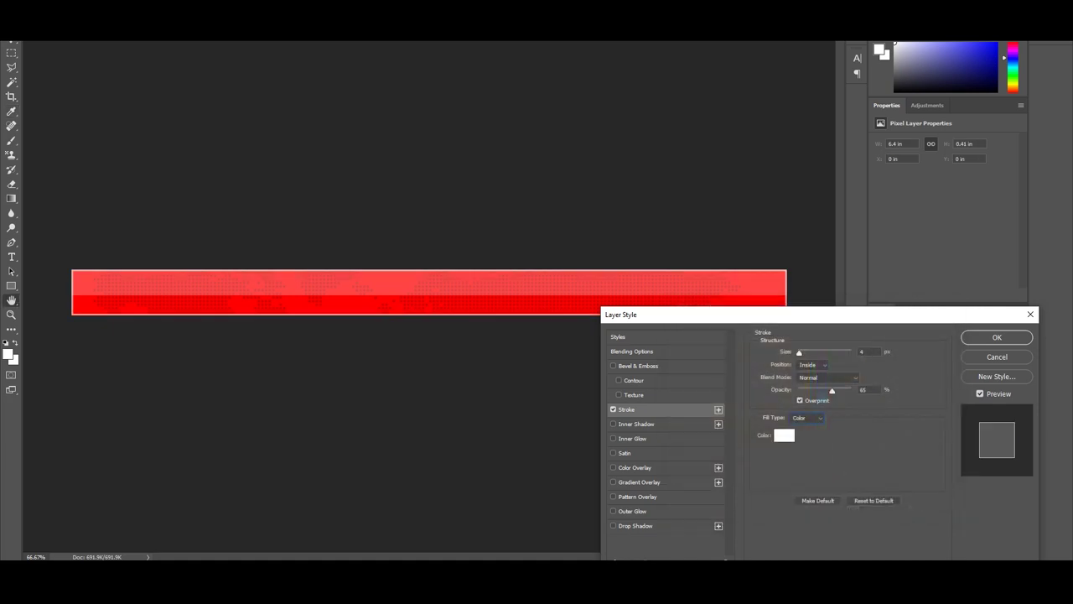
pyautogui.moveTo(833, 391); pyautogui.dragTo(850, 391)
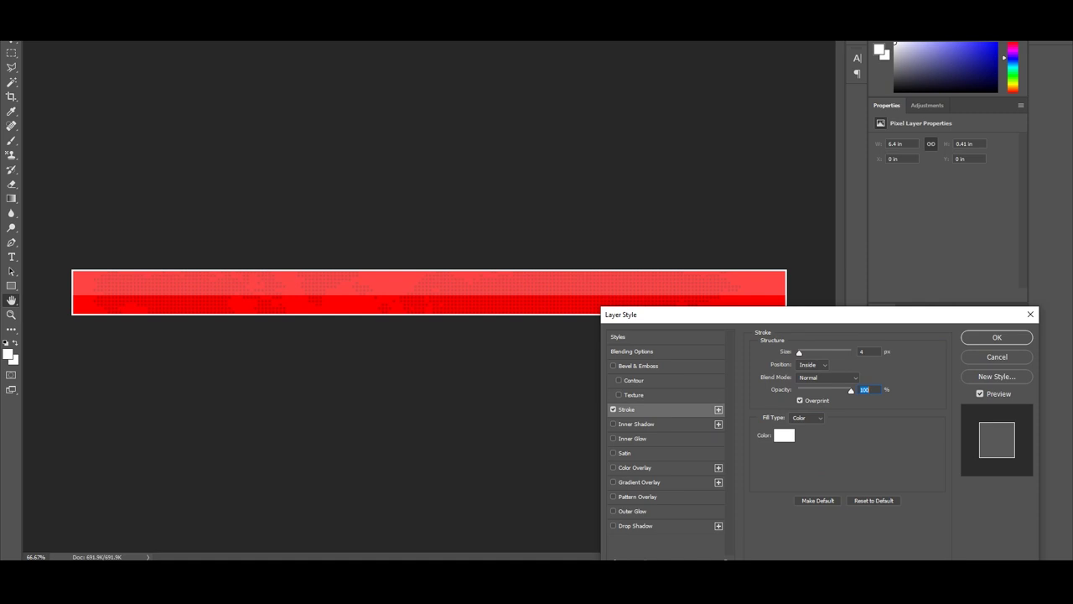
# Switch the stroke's fill back to a gradient, try several presets and choose Blue, Red, Yellow
pyautogui.click(807, 417)
pyautogui.click(800, 432)
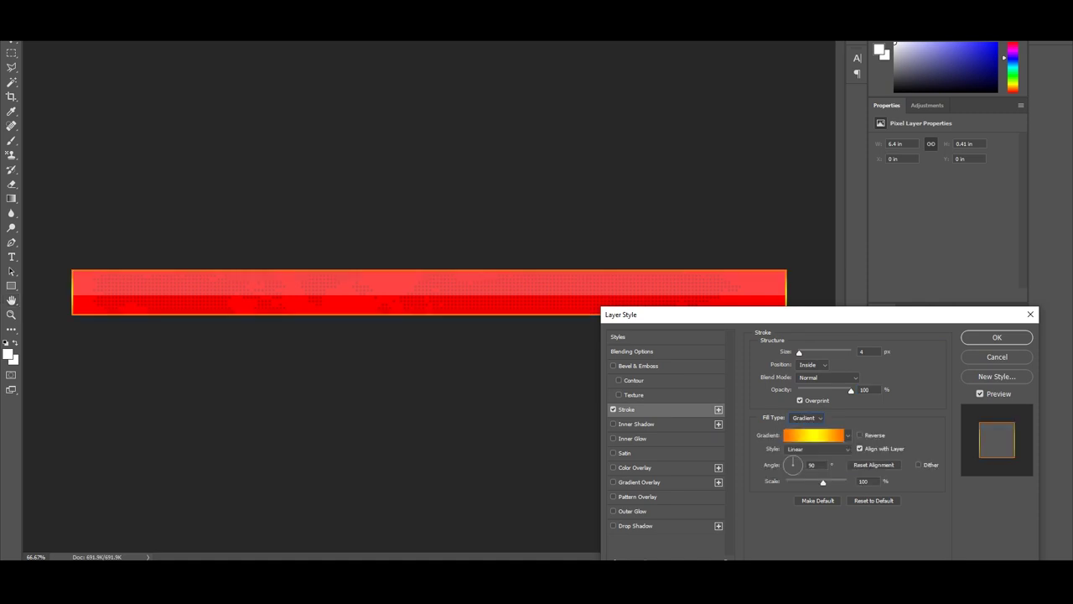
pyautogui.click(813, 435)
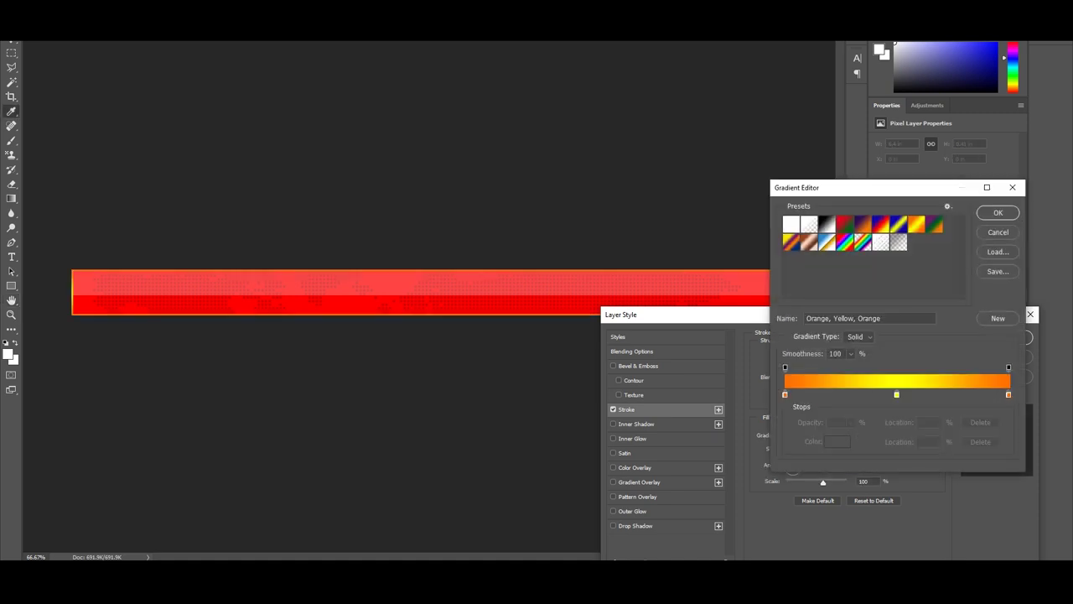
pyautogui.click(827, 224)
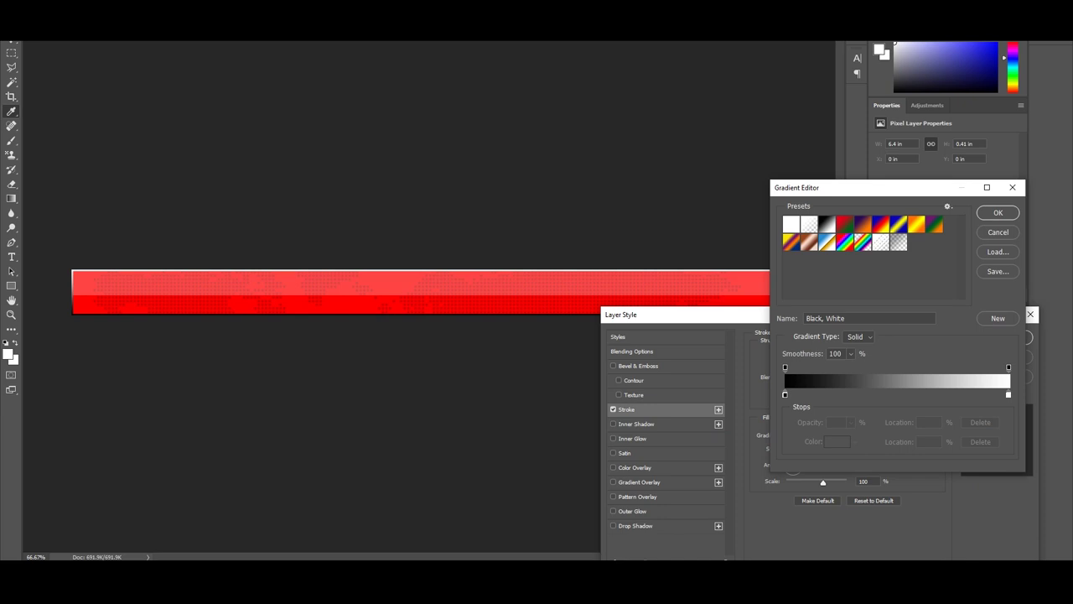
pyautogui.click(791, 224)
pyautogui.click(809, 224)
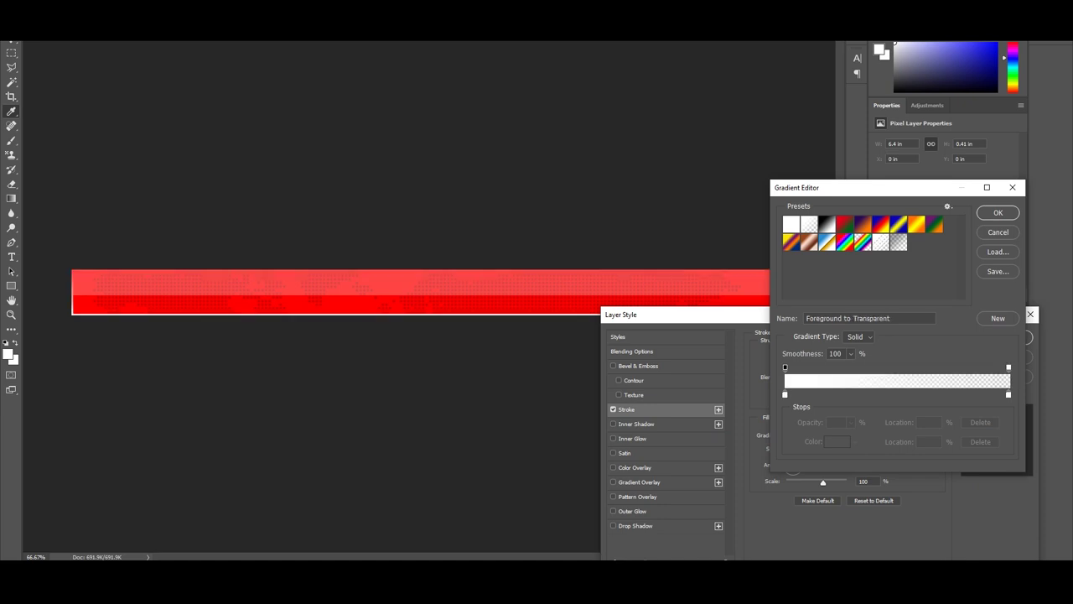
pyautogui.click(790, 243)
pyautogui.click(808, 243)
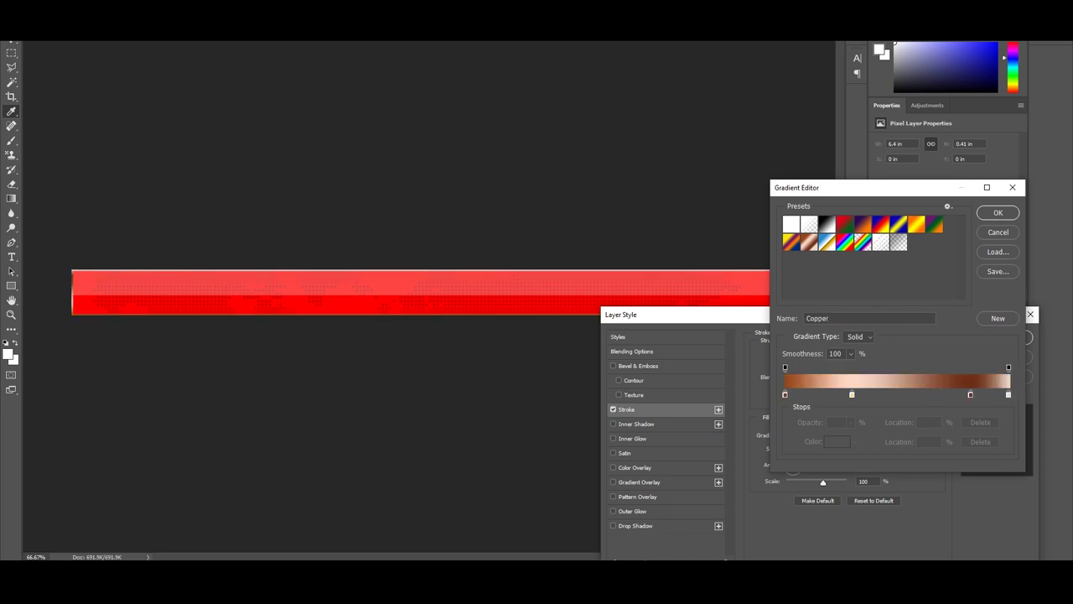
pyautogui.click(863, 243)
pyautogui.click(898, 242)
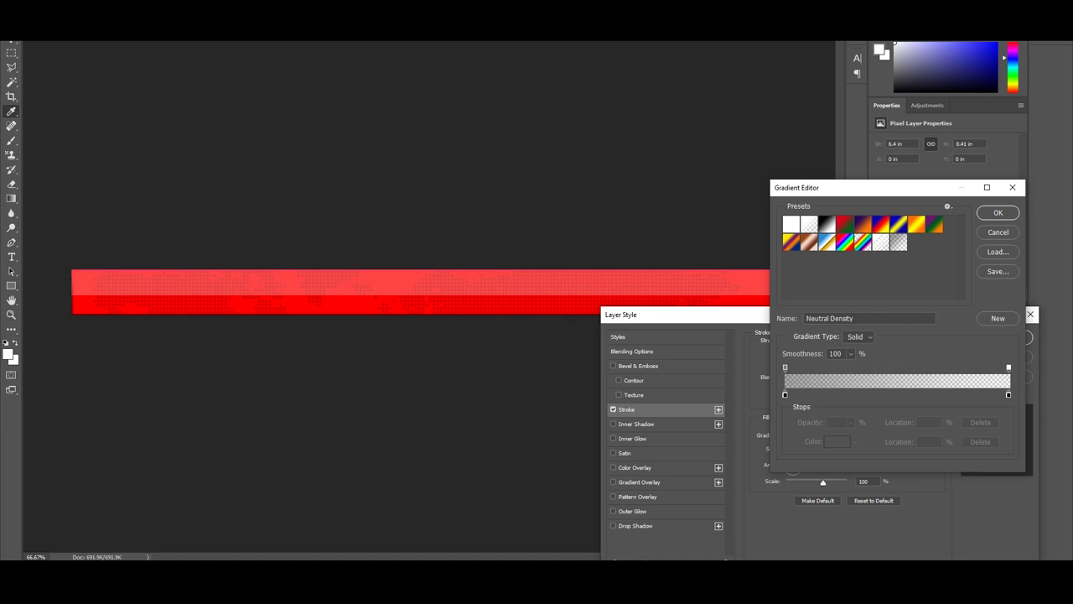
pyautogui.click(934, 224)
pyautogui.click(916, 224)
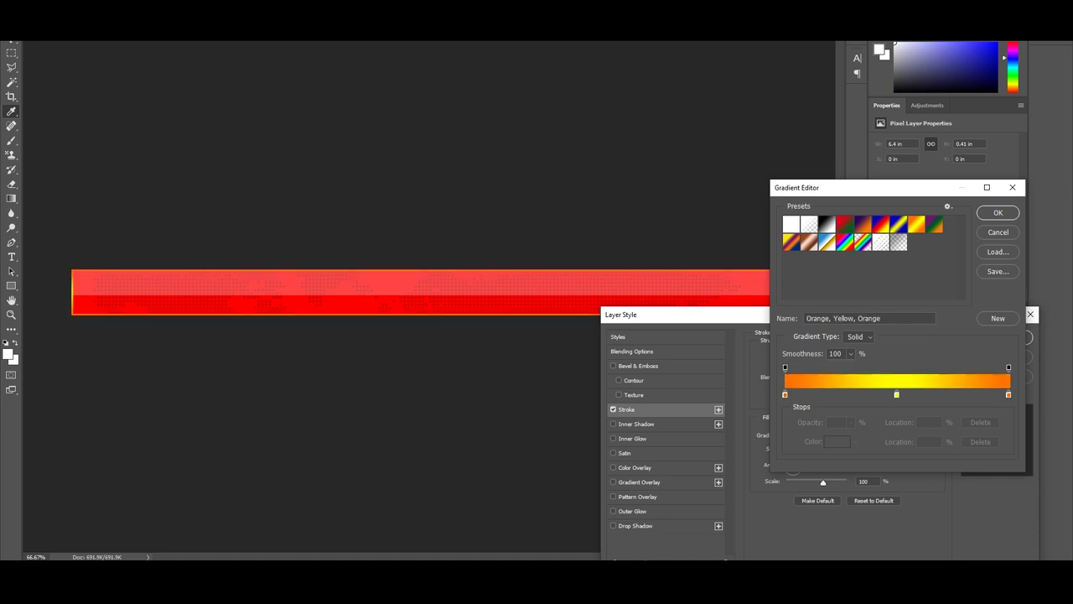
pyautogui.click(898, 224)
pyautogui.click(881, 224)
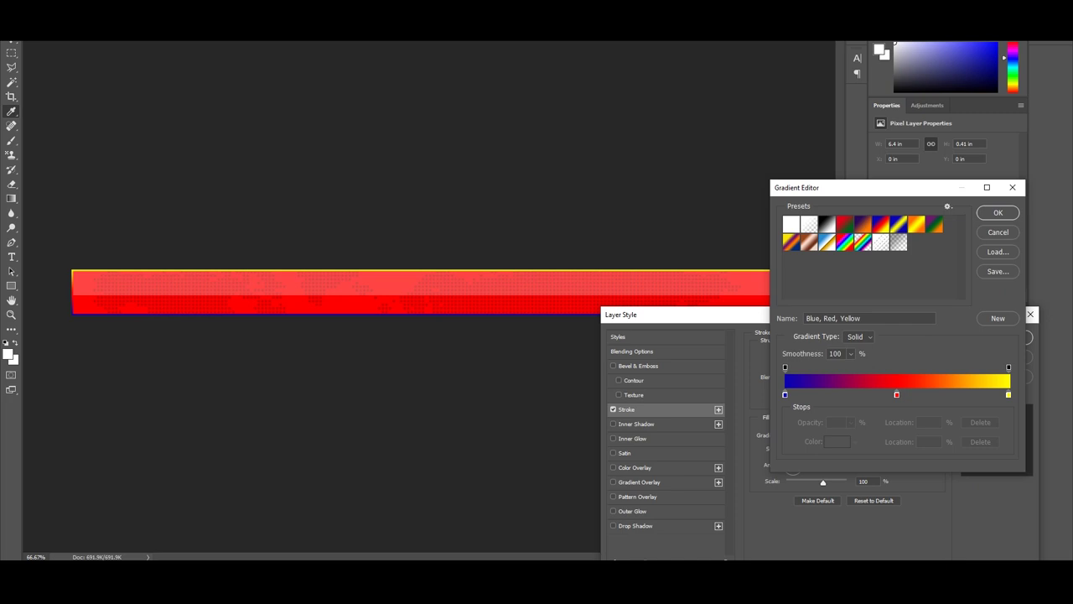
# Change the gradient's blue colour stop to light yellow fffd77 and apply the stroke style
pyautogui.click(785, 394)
pyautogui.click(836, 442)
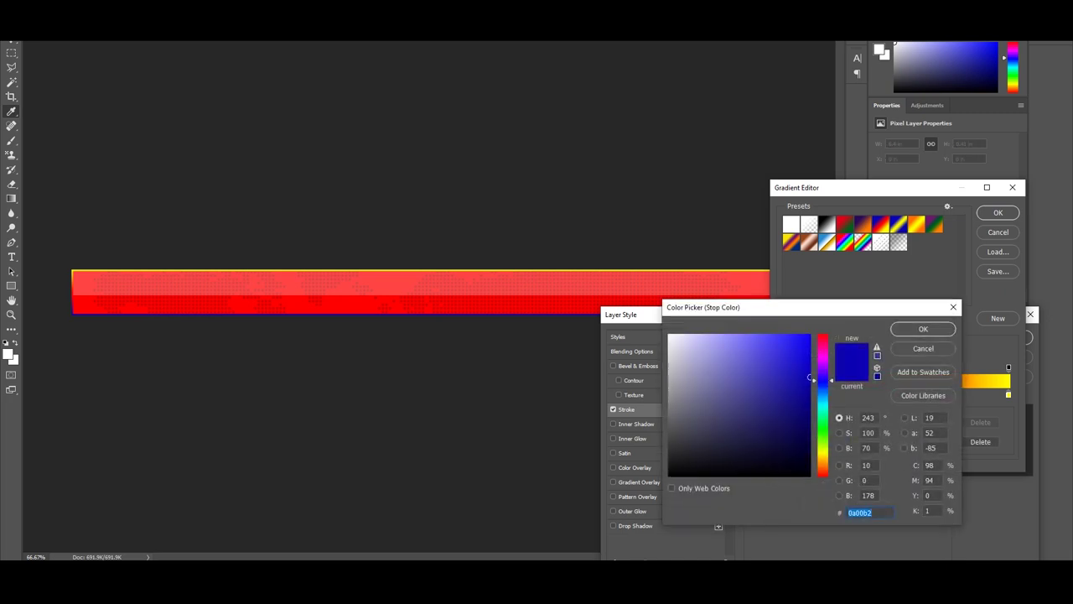
pyautogui.write('fffc00')
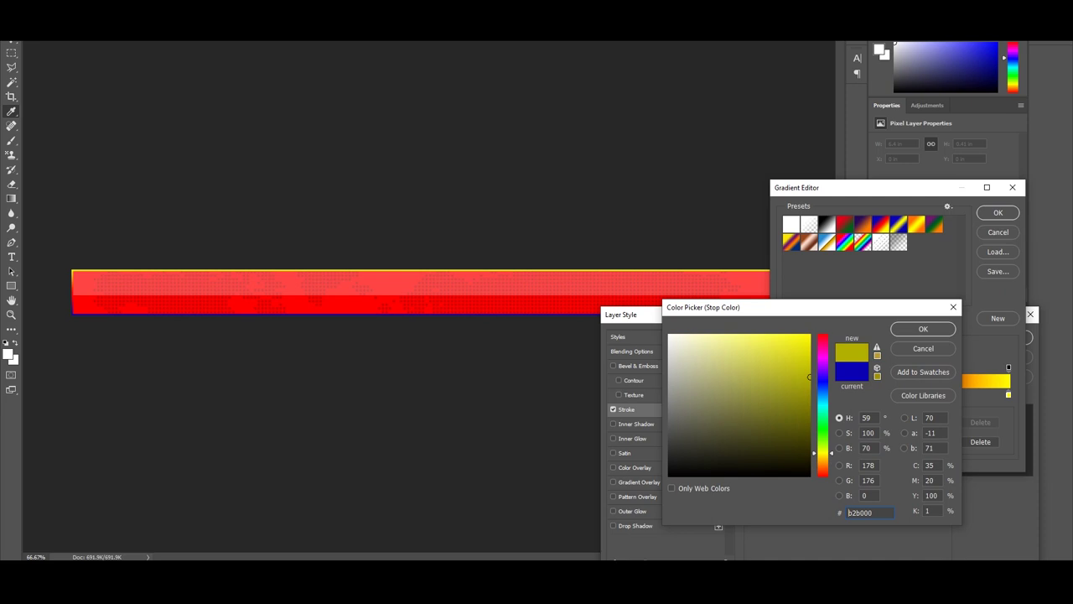
pyautogui.click(679, 378)
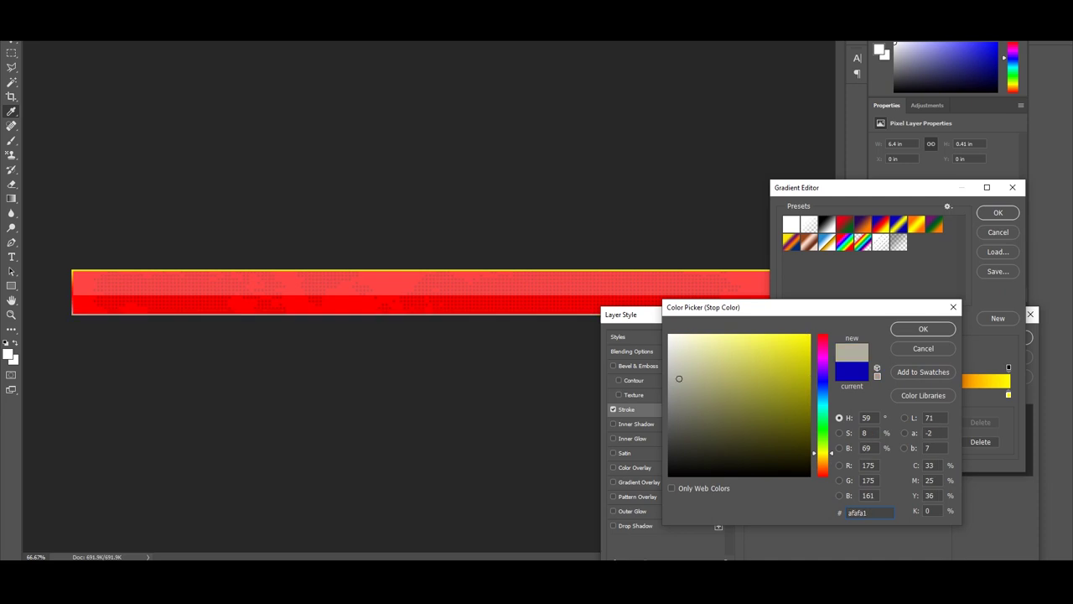
pyautogui.write('fffc00')
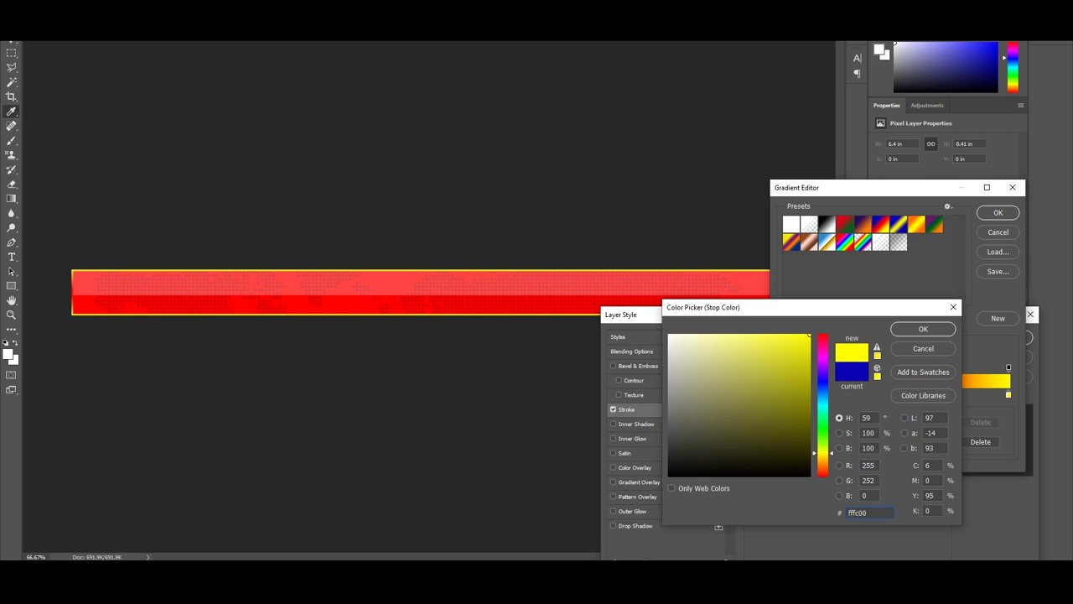
pyautogui.click(678, 354)
pyautogui.moveTo(677, 354); pyautogui.dragTo(743, 333)
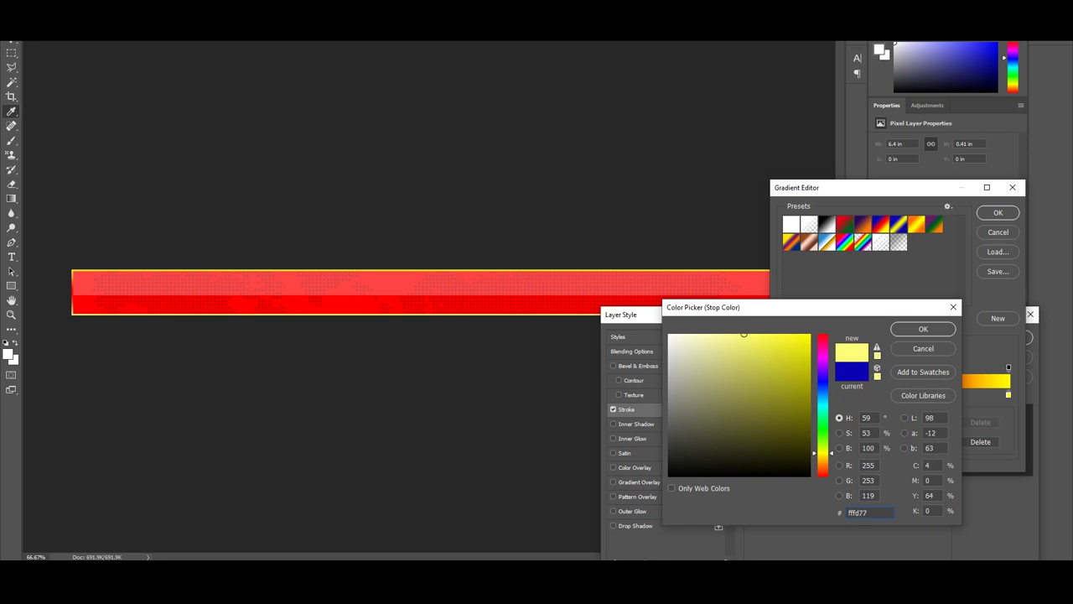
pyautogui.click(922, 328)
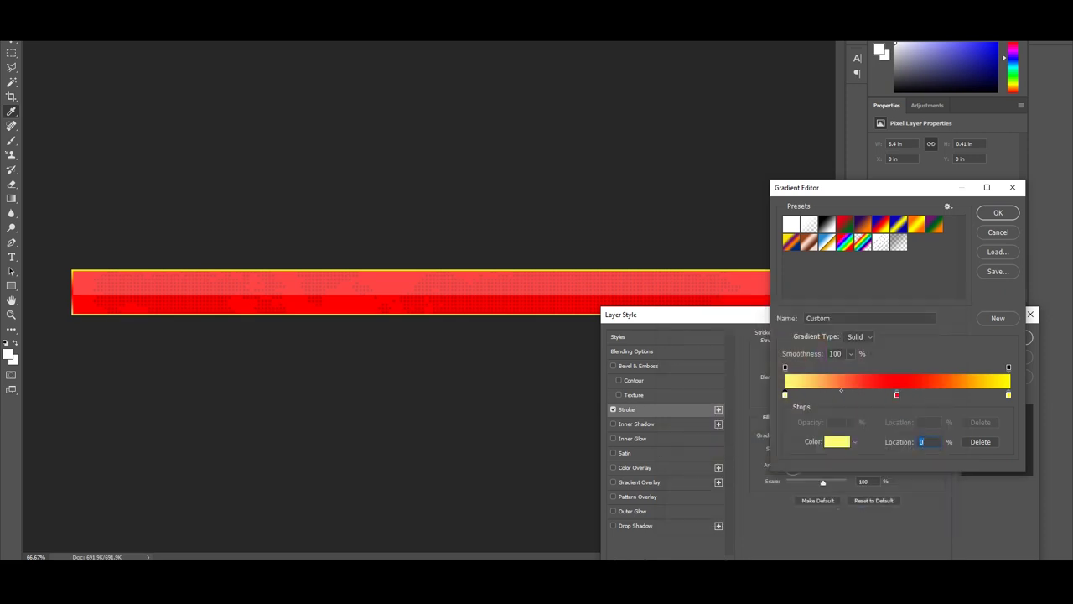
pyautogui.click(998, 212)
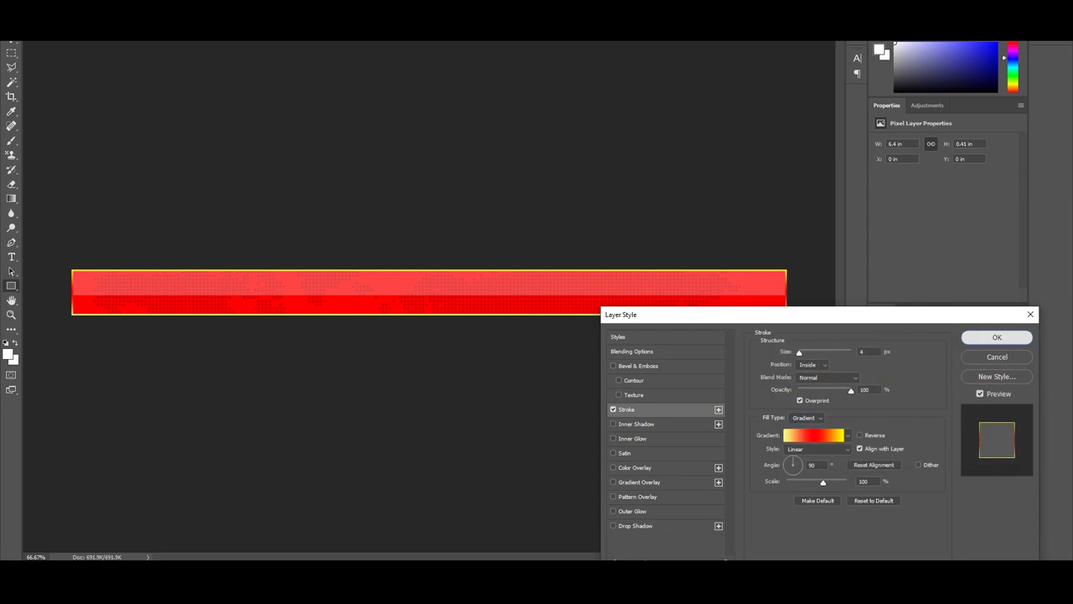
pyautogui.press('Return')
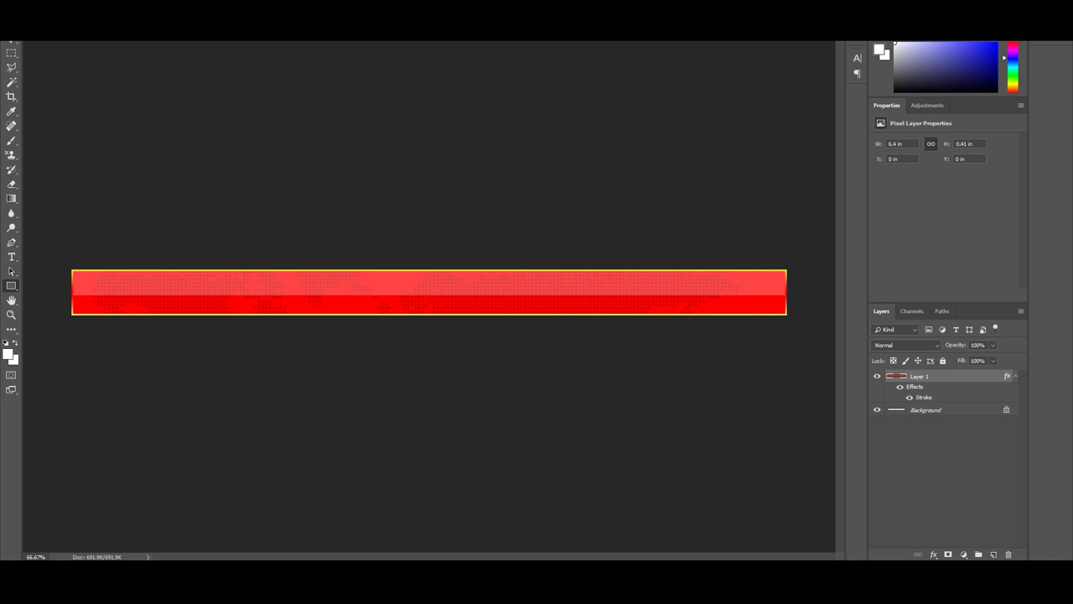
# Merge the stroked bar down into the background and convert the background into a regular layer
pyautogui.hotkey('ctrl', 'e')
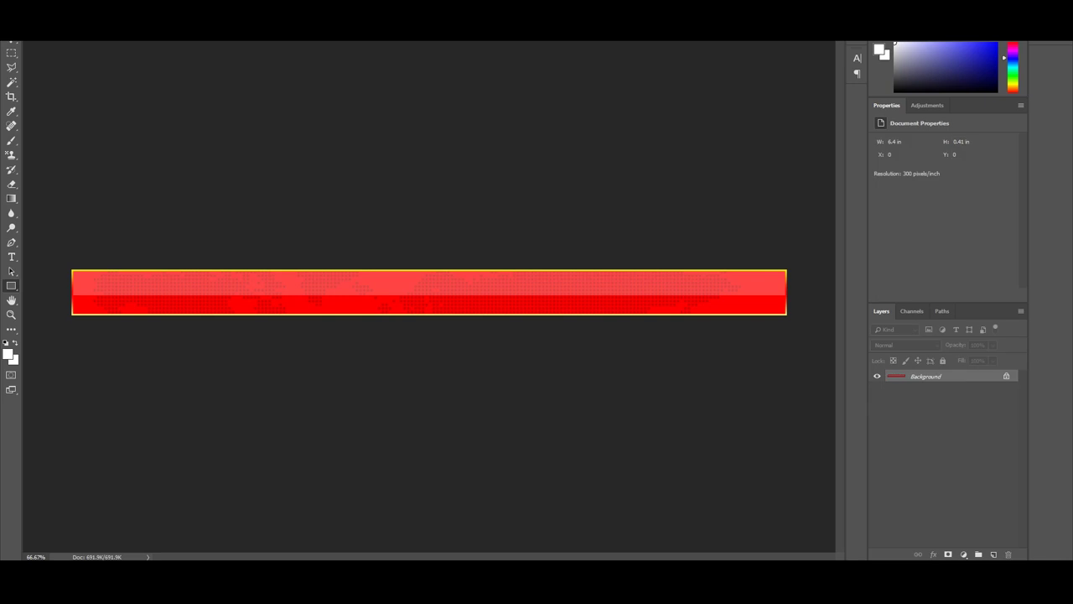
pyautogui.press('v')
pyautogui.doubleClick(926, 376)
pyautogui.press('Return')
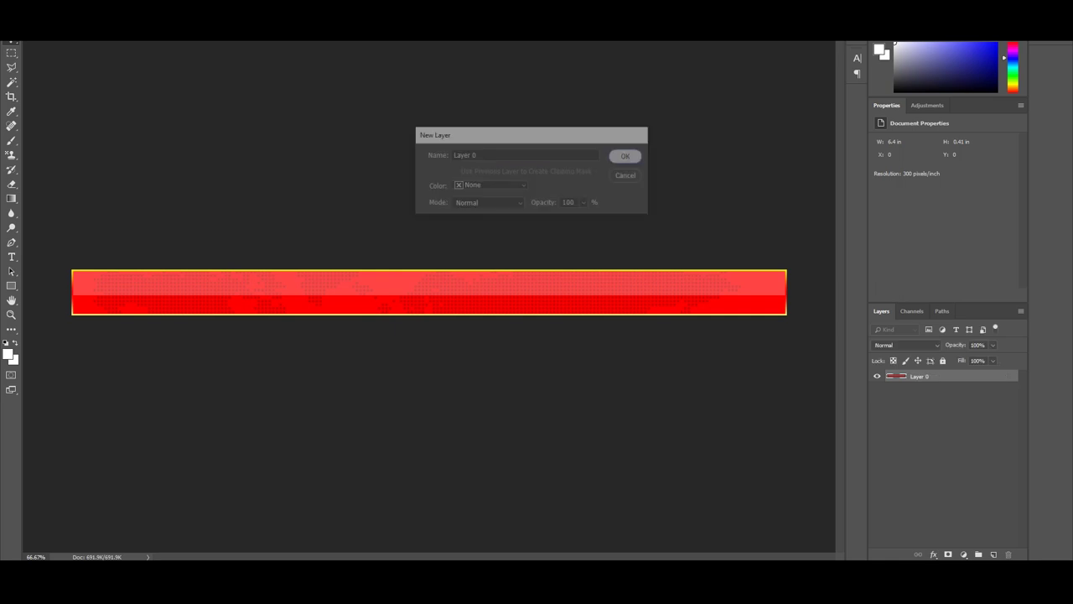
# Stretch the bar layer horizontally past both canvas sides to a width of about 6.55 in
pyautogui.moveTo(786, 292); pyautogui.dragTo(792, 292)
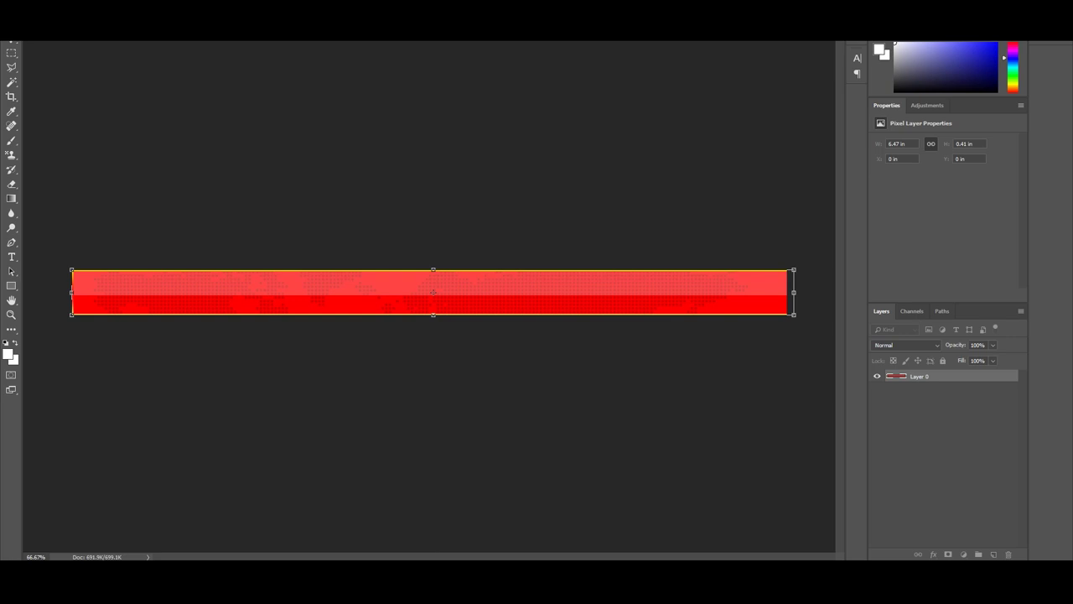
pyautogui.moveTo(72, 291); pyautogui.dragTo(63, 291)
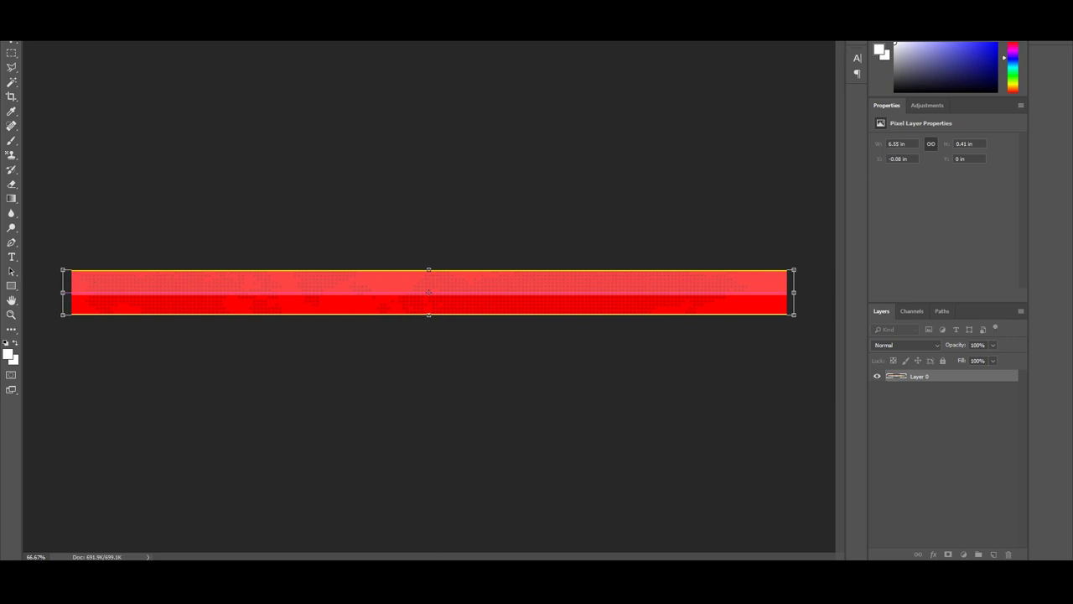
pyautogui.press('Return')
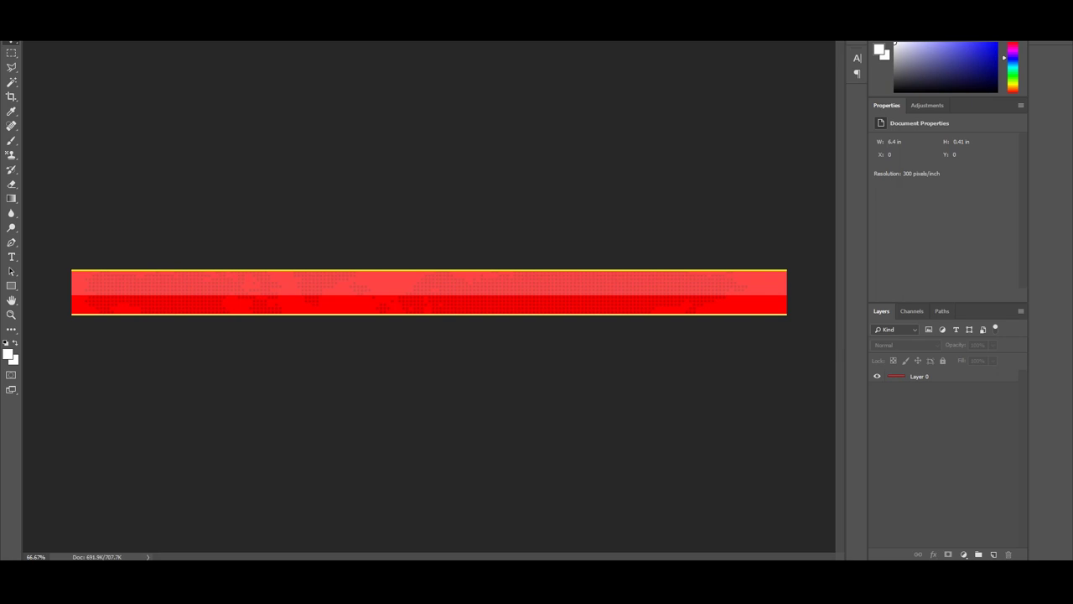
# Add a Bevel & Emboss effect to the stretched bar layer with a depth of 11%
pyautogui.hotkey('ctrl', 't')
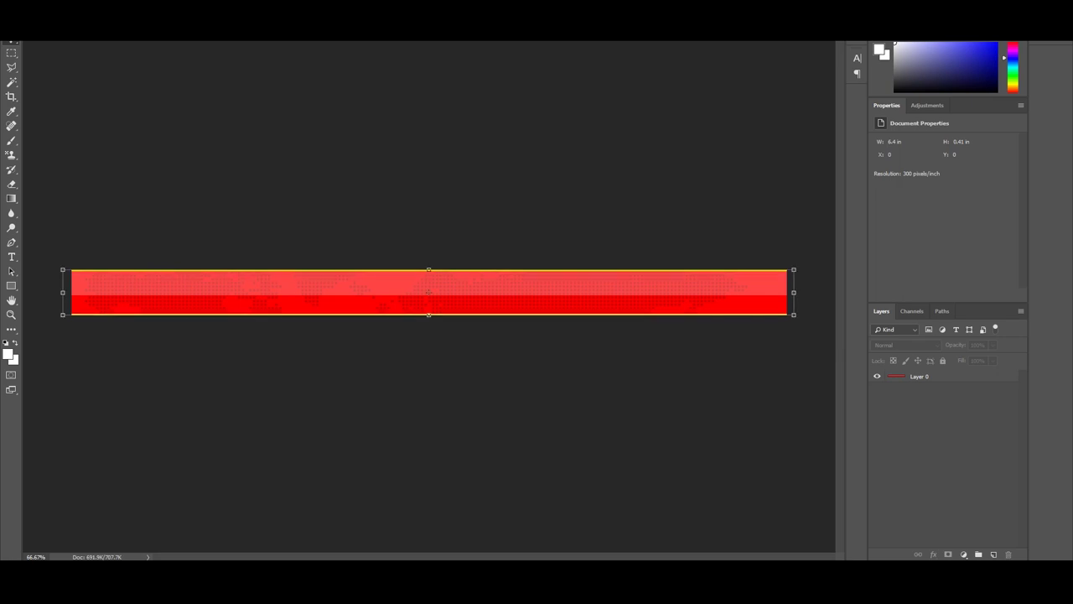
pyautogui.doubleClick(964, 376)
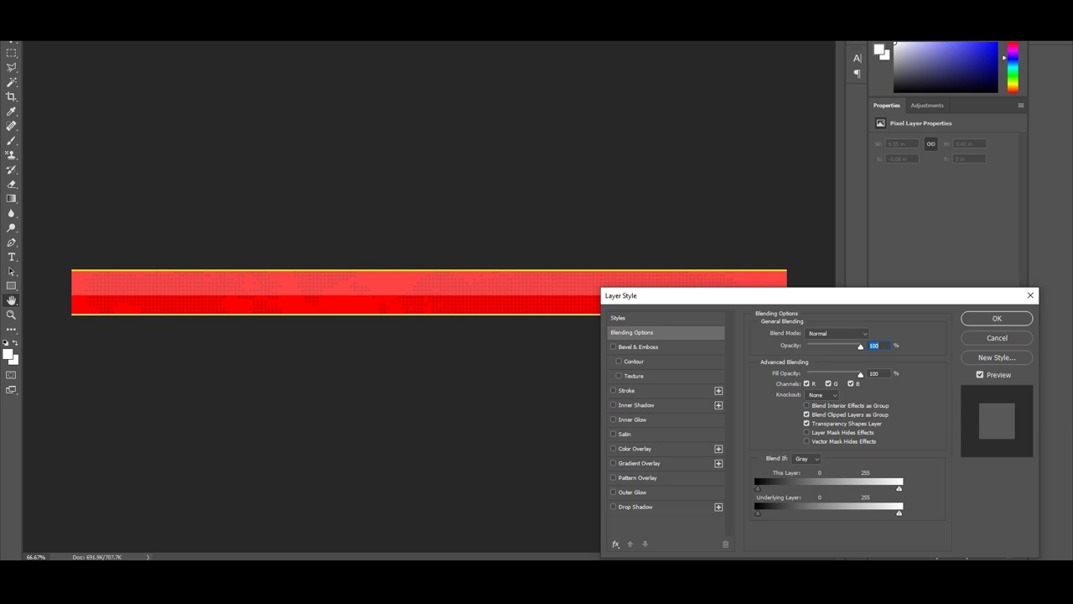
pyautogui.click(614, 347)
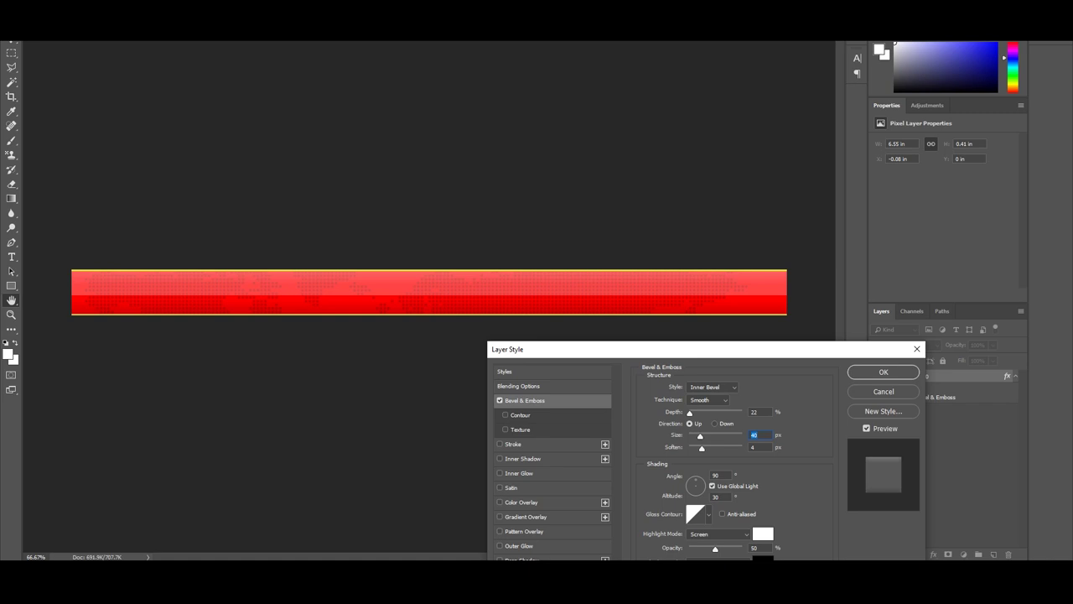
pyautogui.moveTo(690, 412); pyautogui.dragTo(689, 412)
pyautogui.hotkey('shift', 'Down')
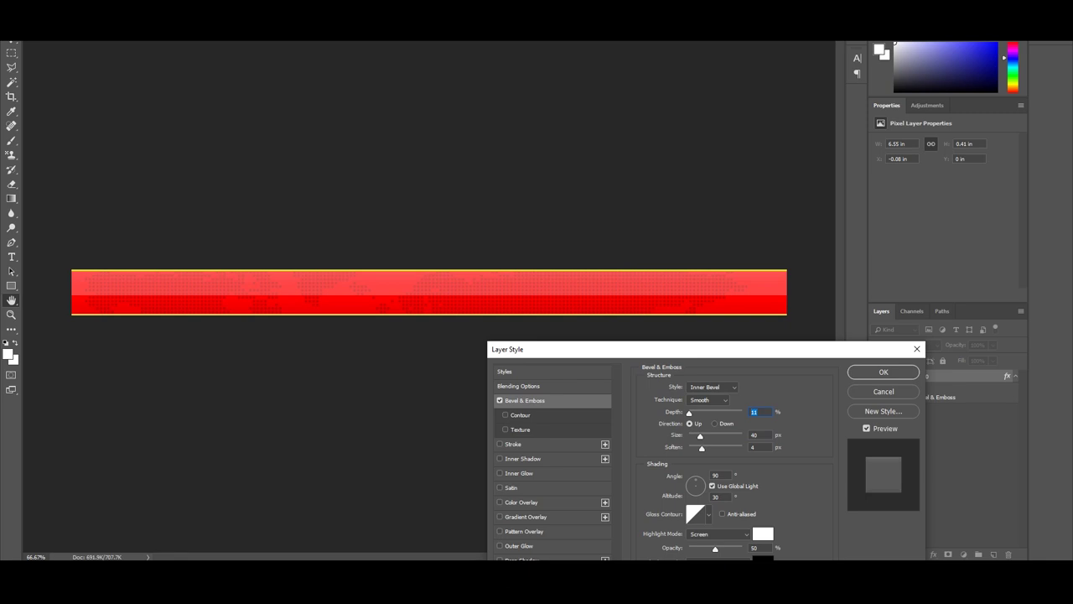
# Fine-tune the size of the bar's bevel, apply the layer style and deselect the layer
pyautogui.press('Tab')
pyautogui.write('24')
pyautogui.moveTo(697, 436); pyautogui.dragTo(714, 436)
pyautogui.press('Down')
pyautogui.press('Down')
pyautogui.press('Down')
pyautogui.press('Down')
pyautogui.press('Down')
pyautogui.press('Down')
pyautogui.press('Down')
pyautogui.press('Down')
pyautogui.press('Down')
pyautogui.press('Down')
pyautogui.press('Down')
pyautogui.press('Down')
pyautogui.press('Down')
pyautogui.press('Down')
pyautogui.press('Down')
pyautogui.press('Down')
pyautogui.press('Down')
pyautogui.press('Down')
pyautogui.press('Down')
pyautogui.press('Down')
pyautogui.press('Up')
pyautogui.press('Up')
pyautogui.press('Up')
pyautogui.press('Up')
pyautogui.press('Up')
pyautogui.press('Up')
pyautogui.press('Up')
pyautogui.press('Up')
pyautogui.press('Up')
pyautogui.press('Up')
pyautogui.press('Up')
pyautogui.press('Return')
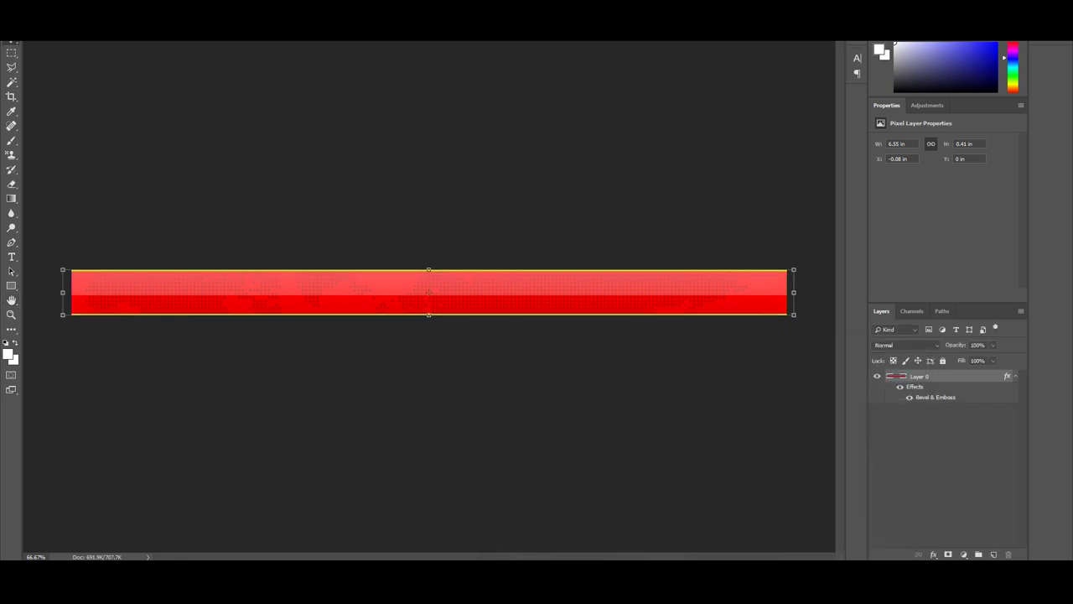
pyautogui.click(943, 469)
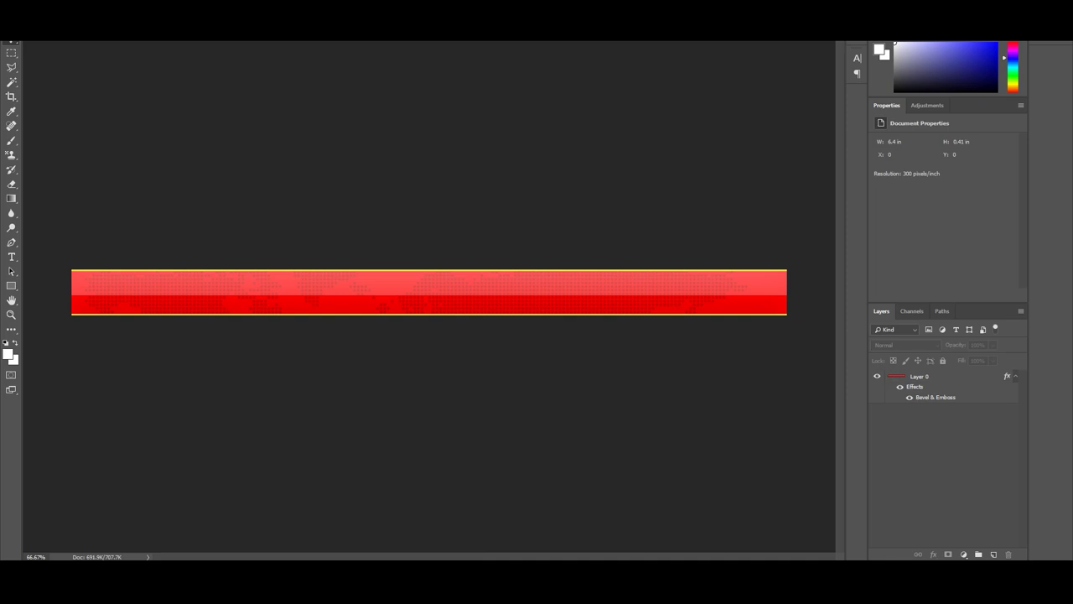
# Start saving the bar under a new file and set its format to JPEG
pyautogui.click(31, 3)
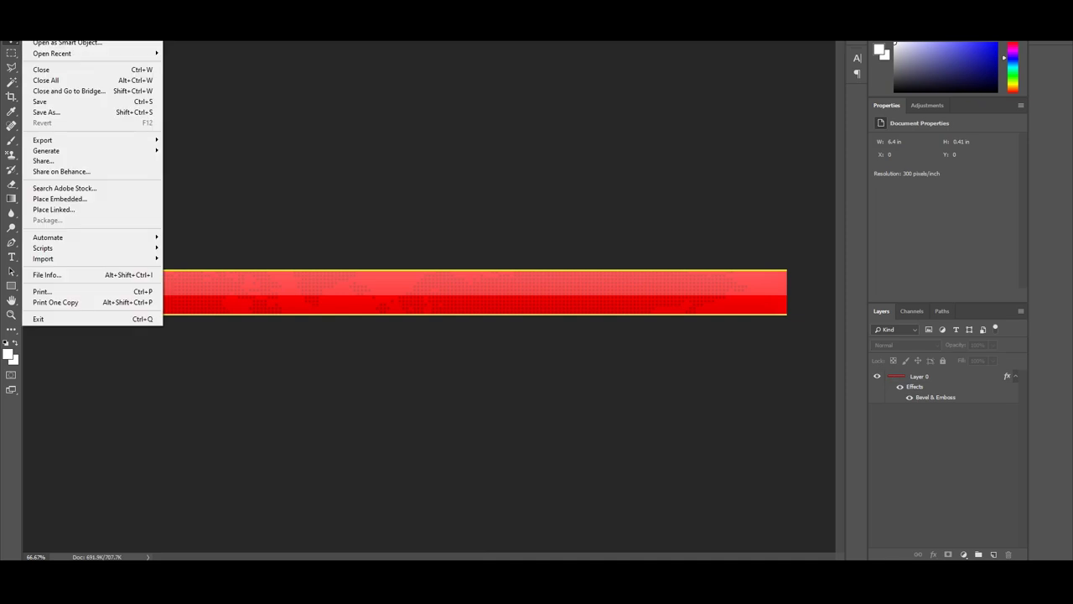
pyautogui.click(93, 112)
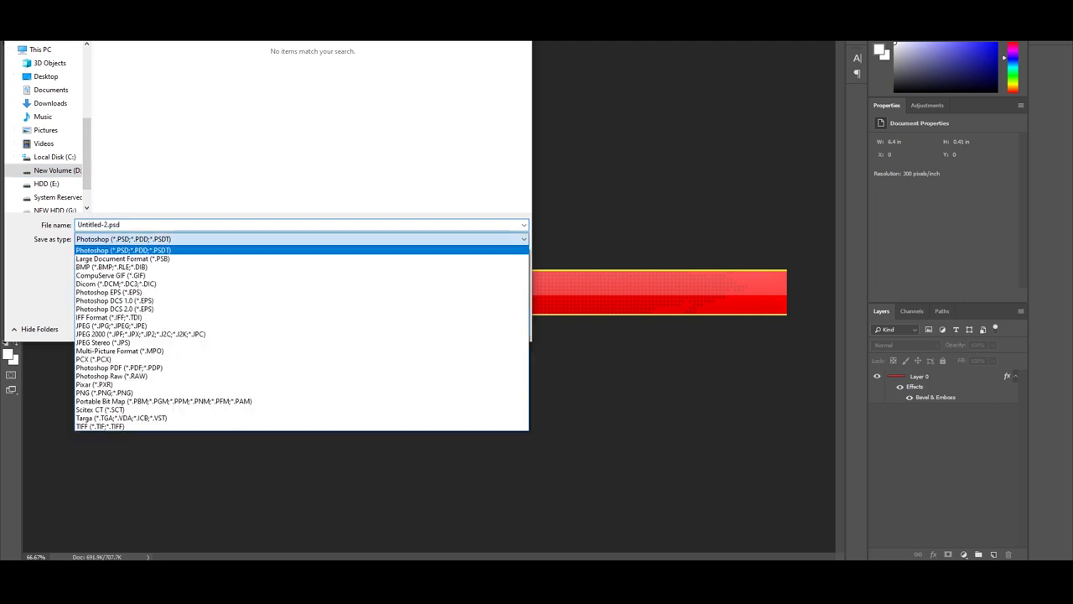
pyautogui.click(453, 239)
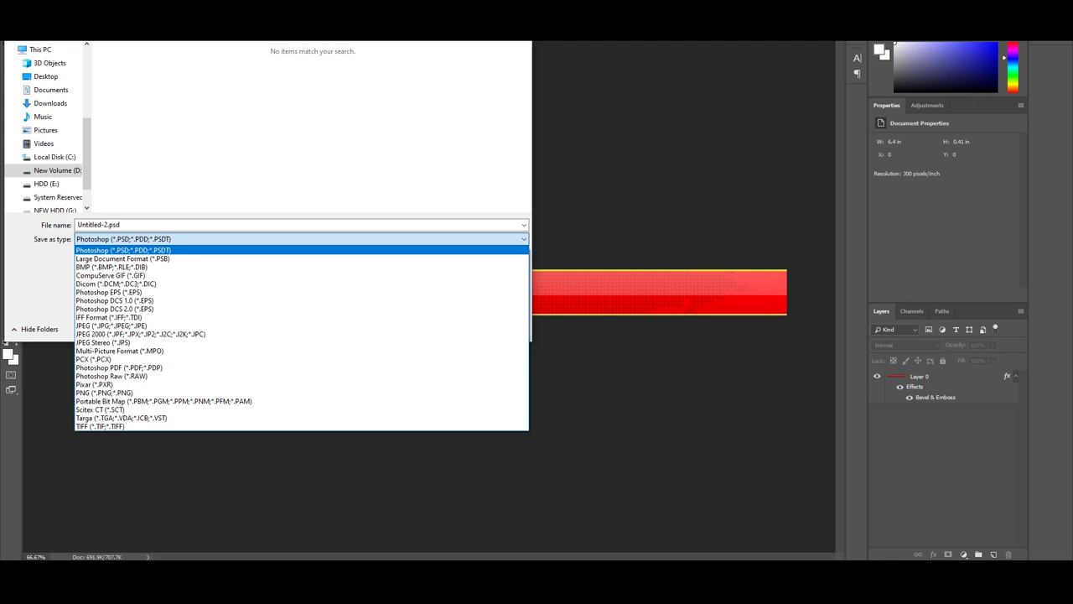
pyautogui.click(112, 325)
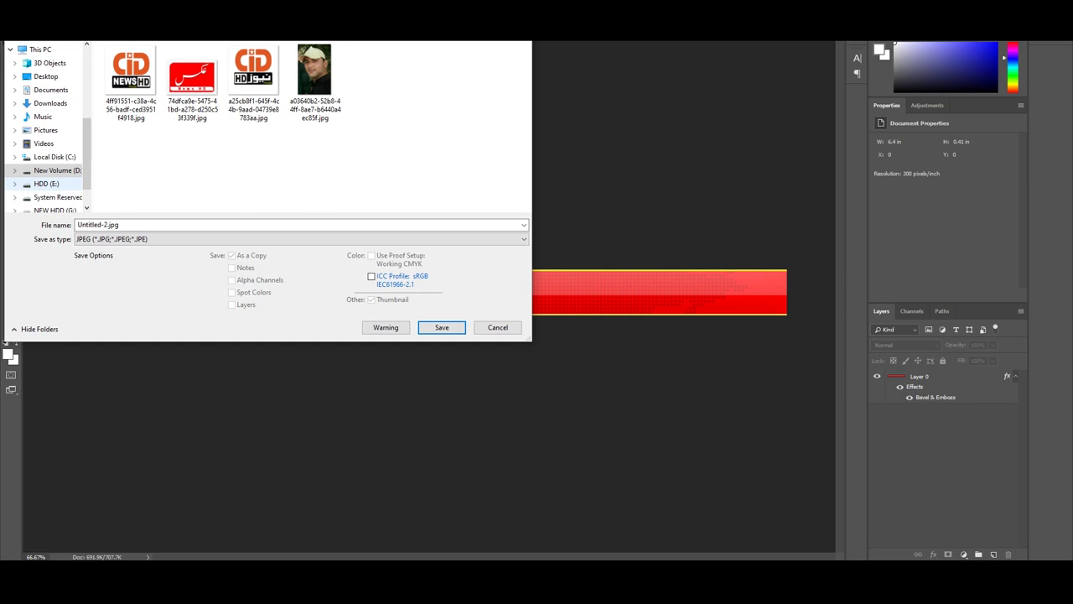
# Create a folder named "lower third png" on New Volume (D:) and open it as the save location
pyautogui.click(52, 170)
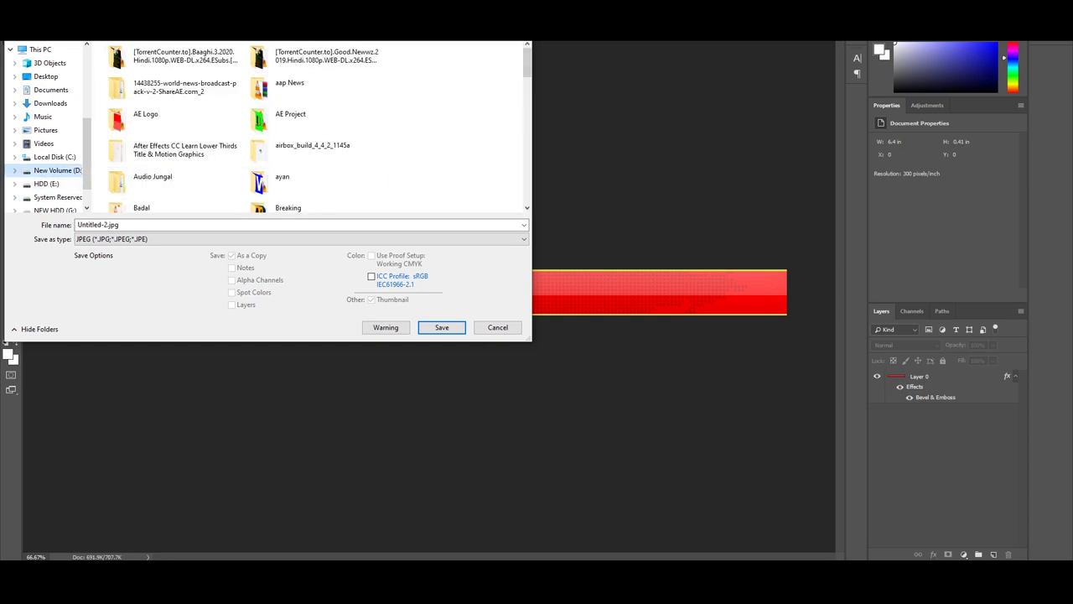
pyautogui.scroll(-2, 306, 126)
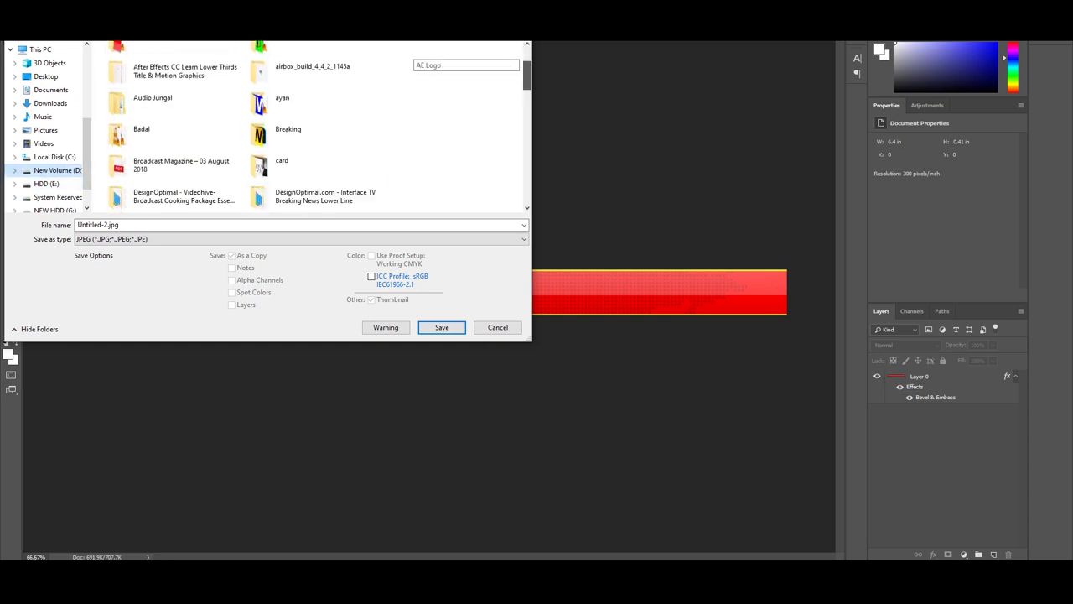
pyautogui.scroll(2, 306, 126)
pyautogui.scroll(1, 244, 126)
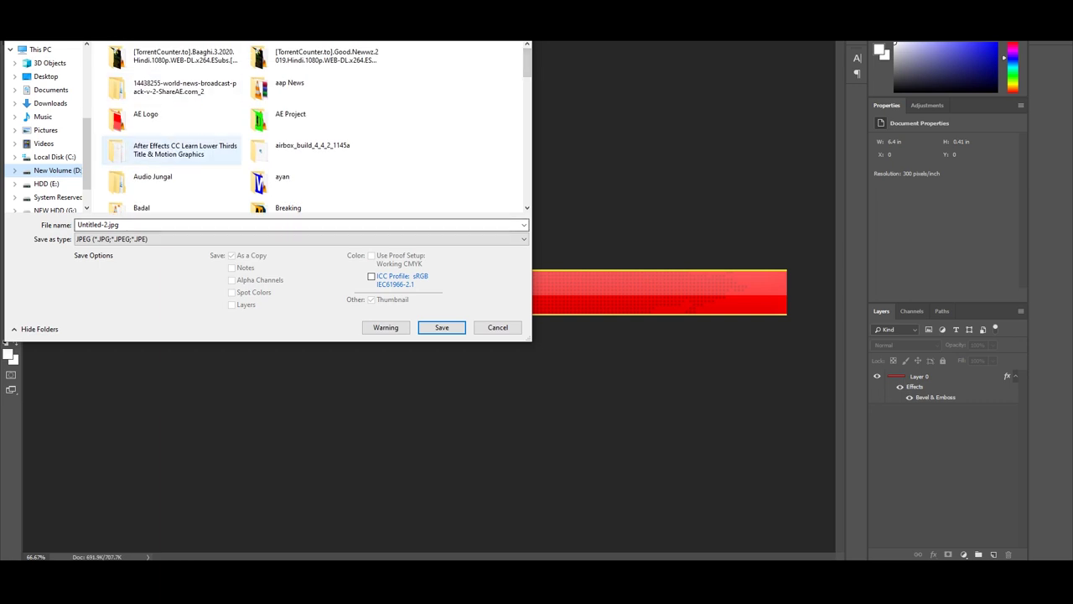
pyautogui.click(88, 38)
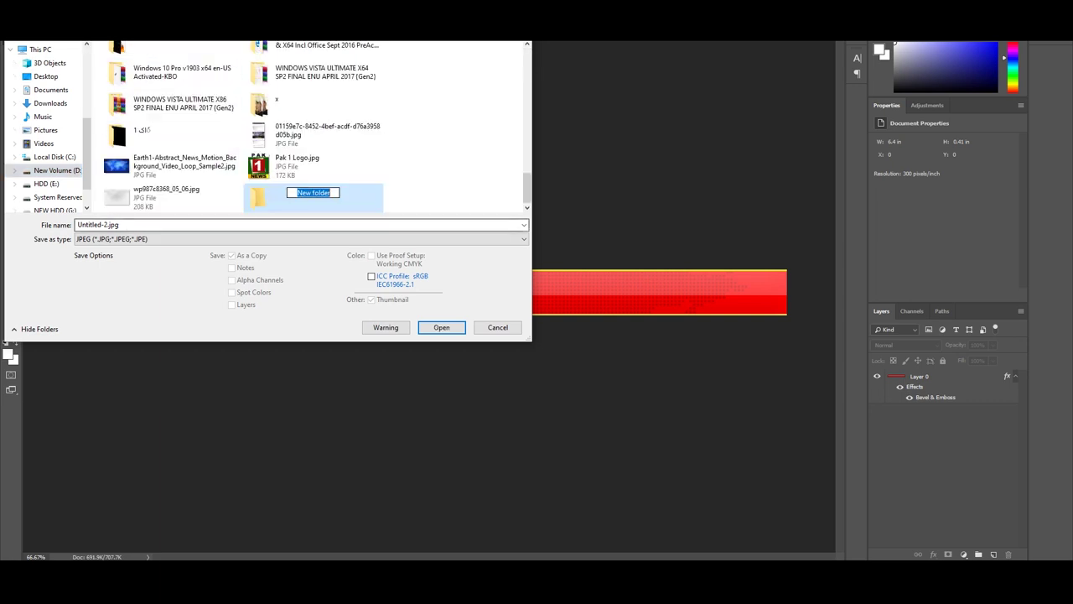
pyautogui.write('lower third')
pyautogui.press('BackSpace')
pyautogui.write('png')
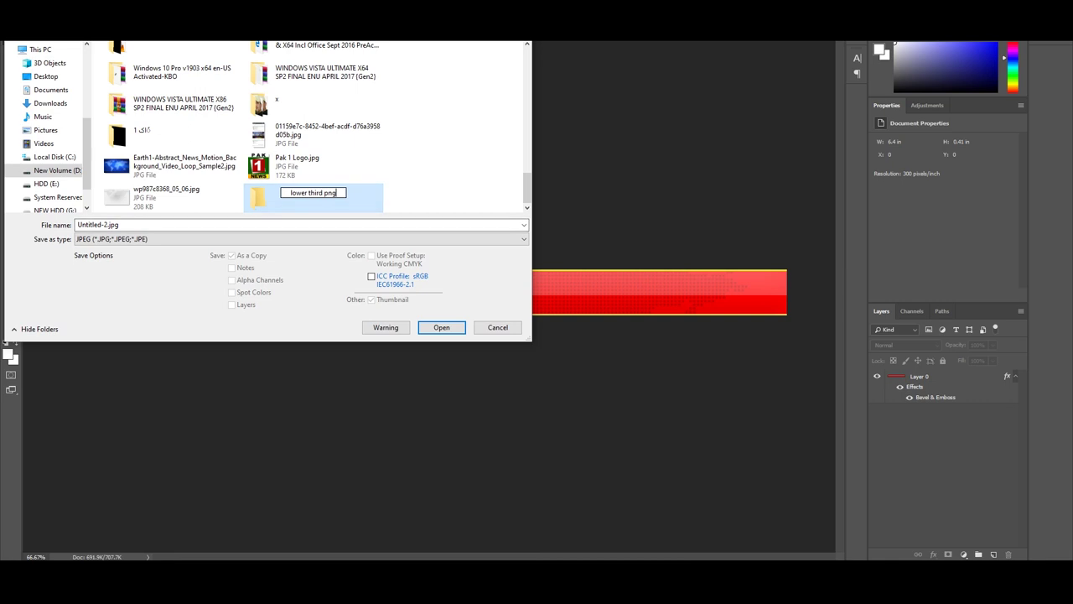
pyautogui.press('Return')
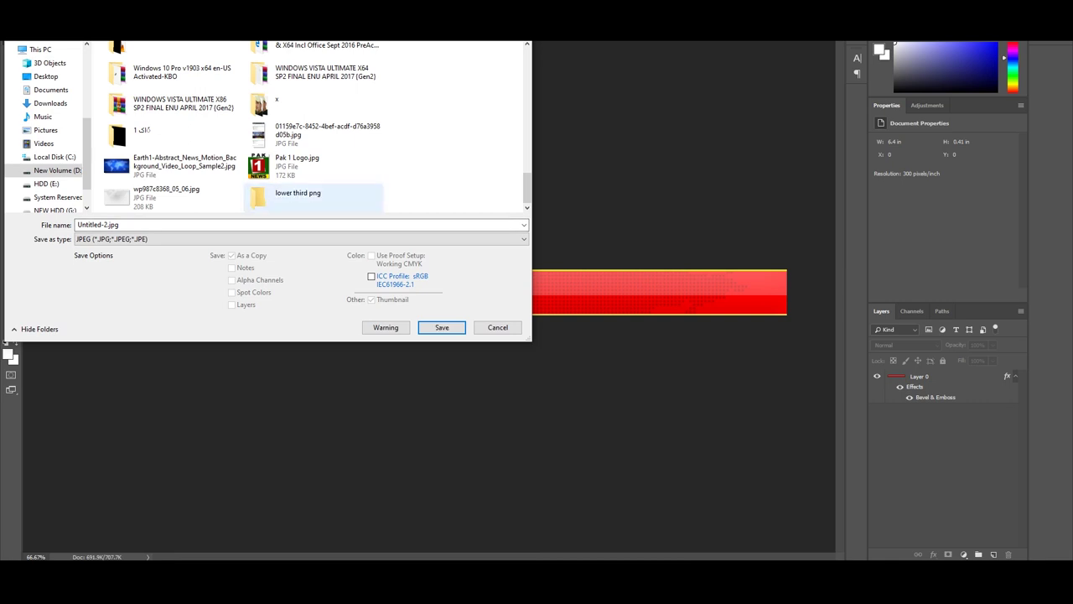
pyautogui.press('Return')
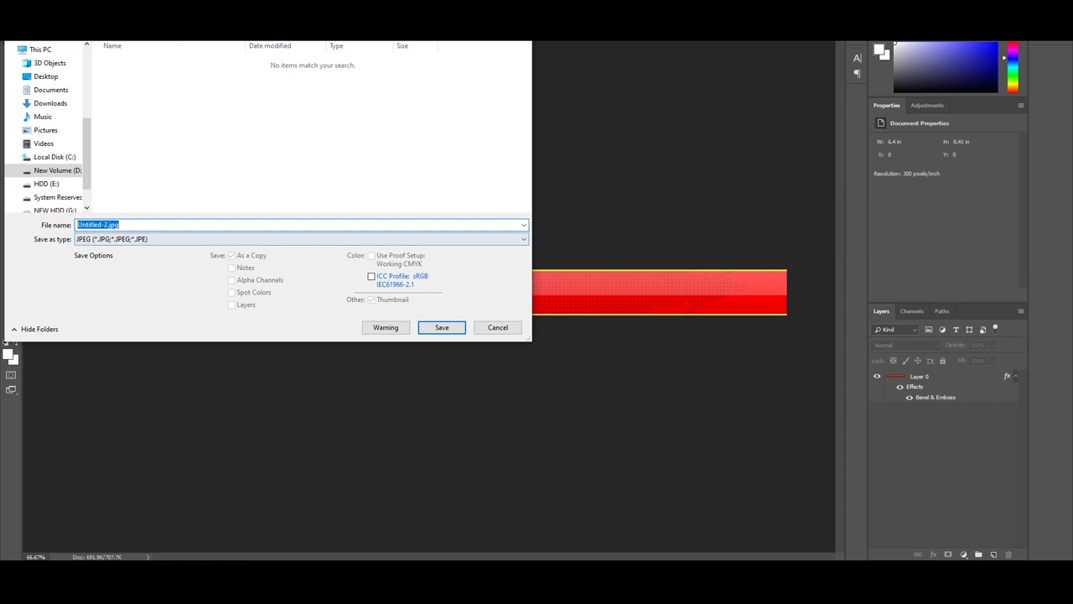
# Name the file "lower" and save it as a JPEG at maximum quality 12 with the Baseline ("Standard") format
pyautogui.press('BackSpace')
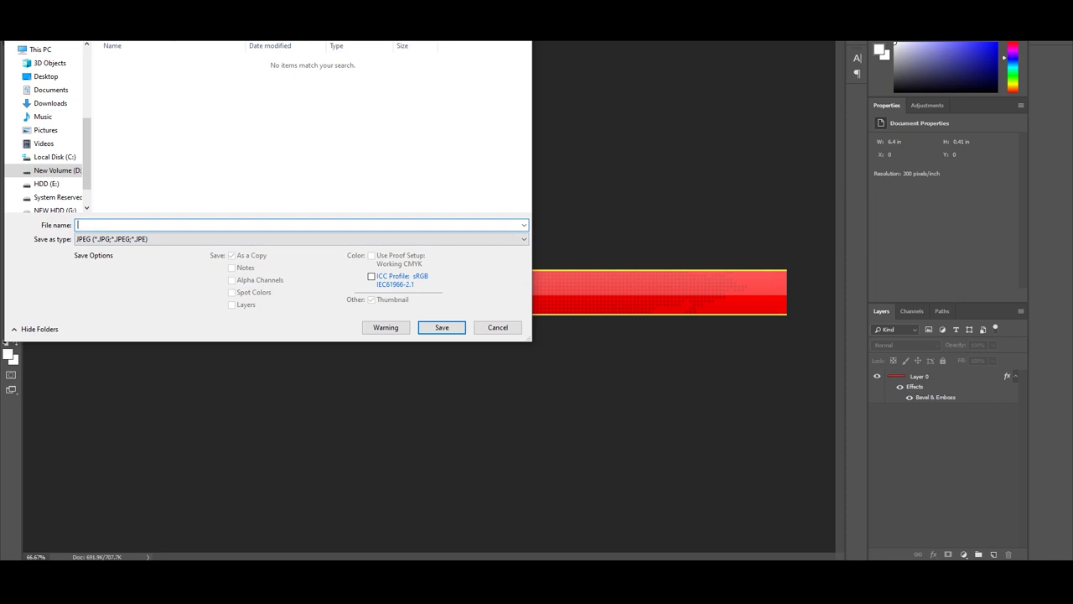
pyautogui.write('P')
pyautogui.press('BackSpace')
pyautogui.write('lower')
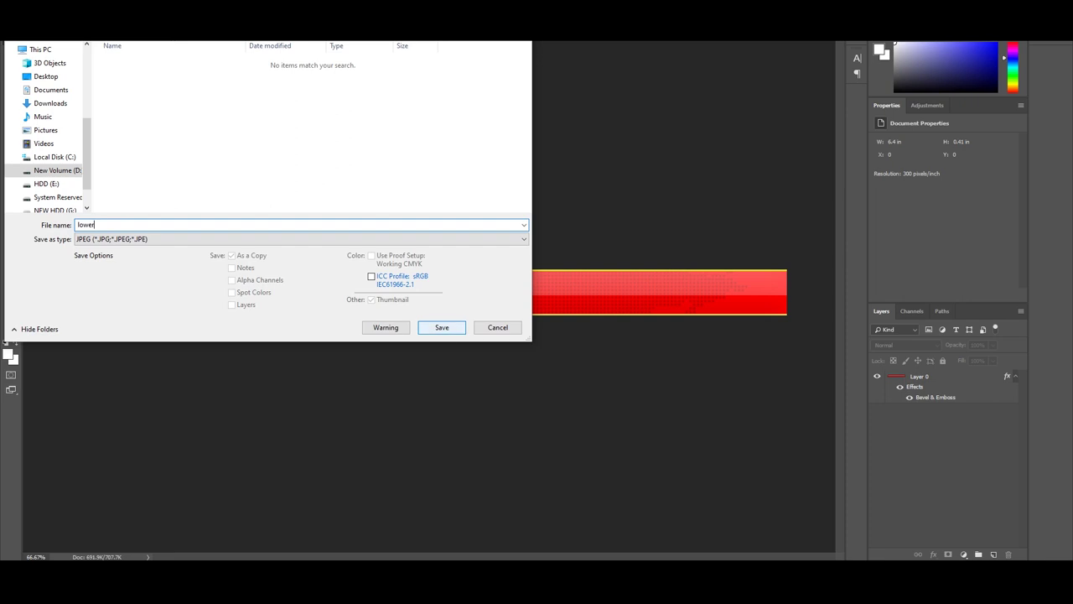
pyautogui.click(441, 327)
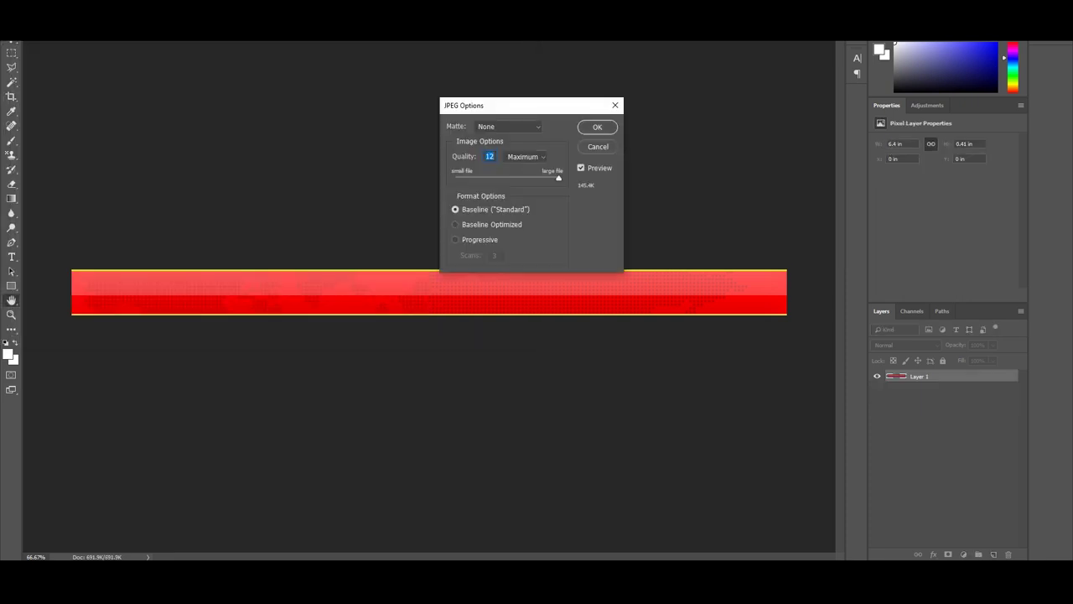
pyautogui.press('Return')
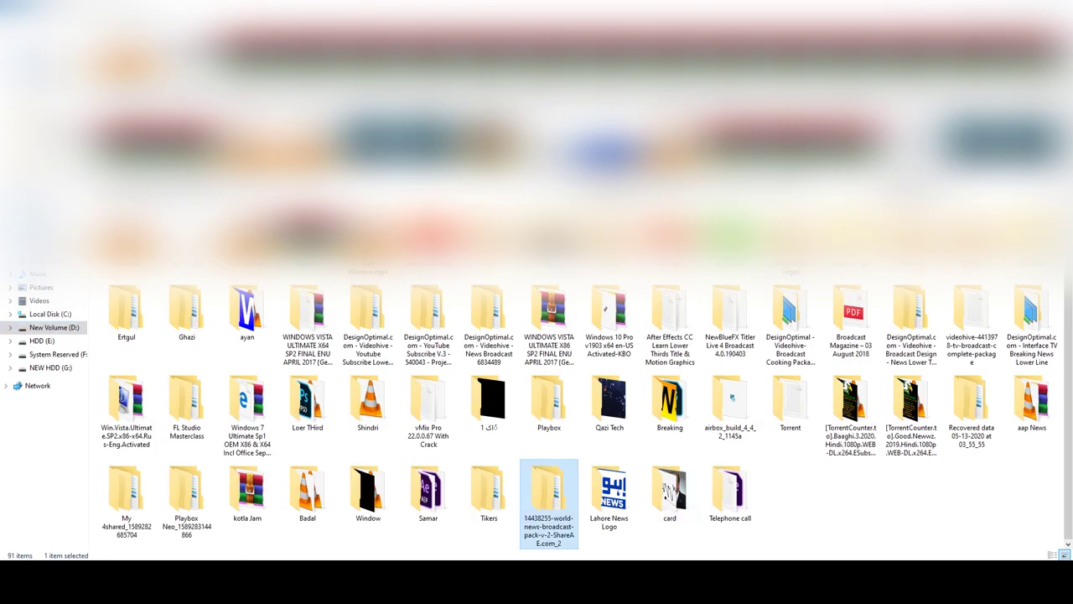
# Switch to the File Explorer window of New Volume (D:) and clear the folder selection
pyautogui.click(423, 539)
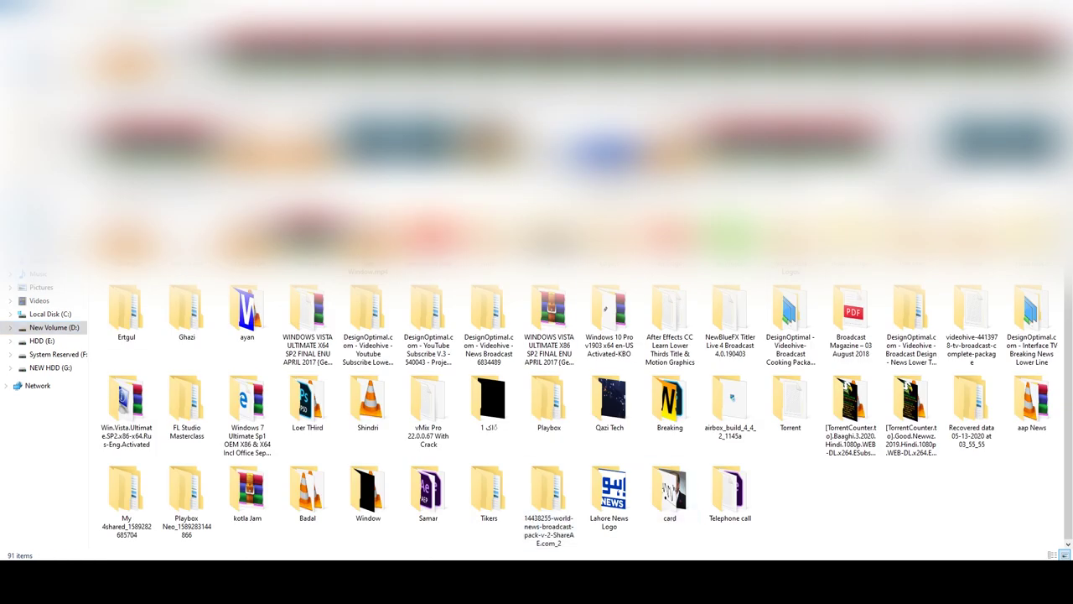